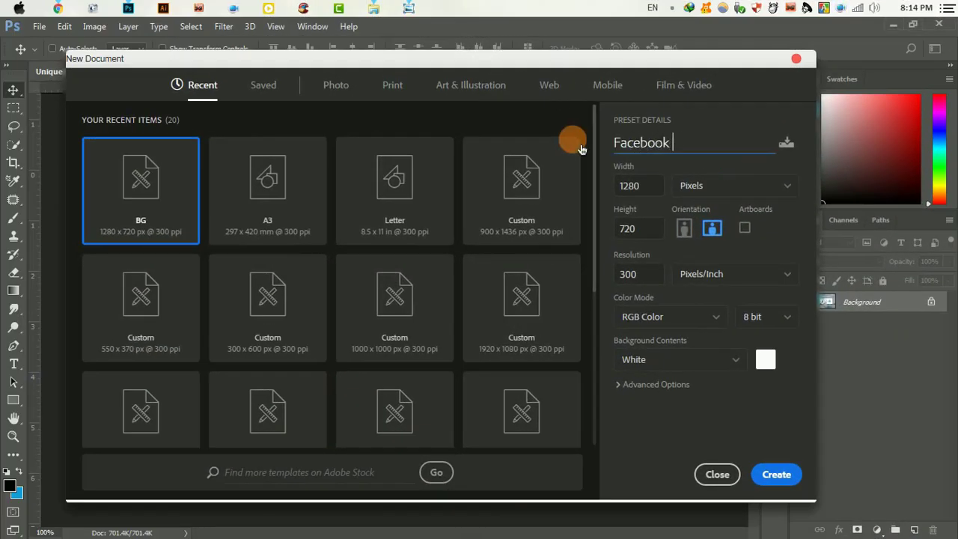
Create an 851-pixel-wide document named 'Facebook Cover Deisgn'
{"action": "type", "text": "gn"}
{"action": "key", "text": "Tab"}
{"action": "type", "text": "315"}
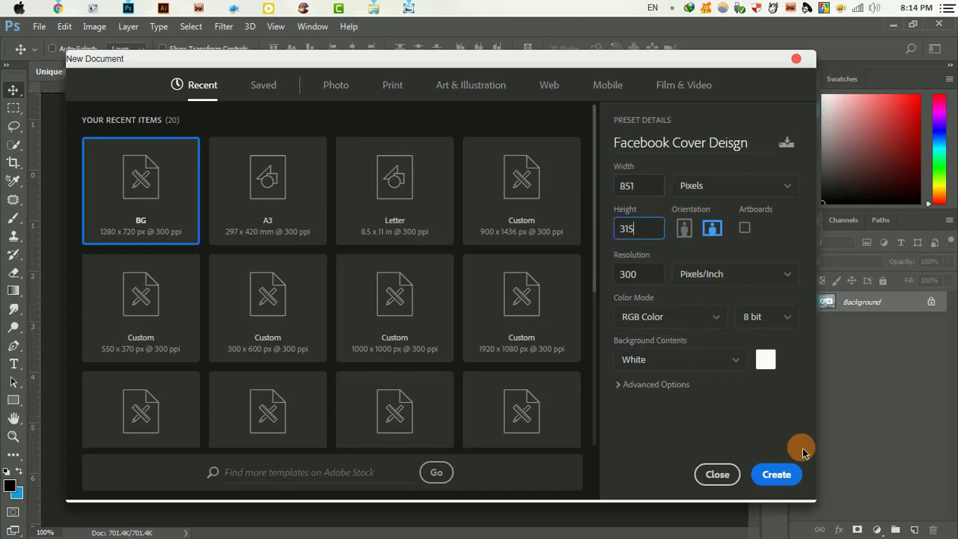
{"action": "left_click", "coordinate": [785, 471]}
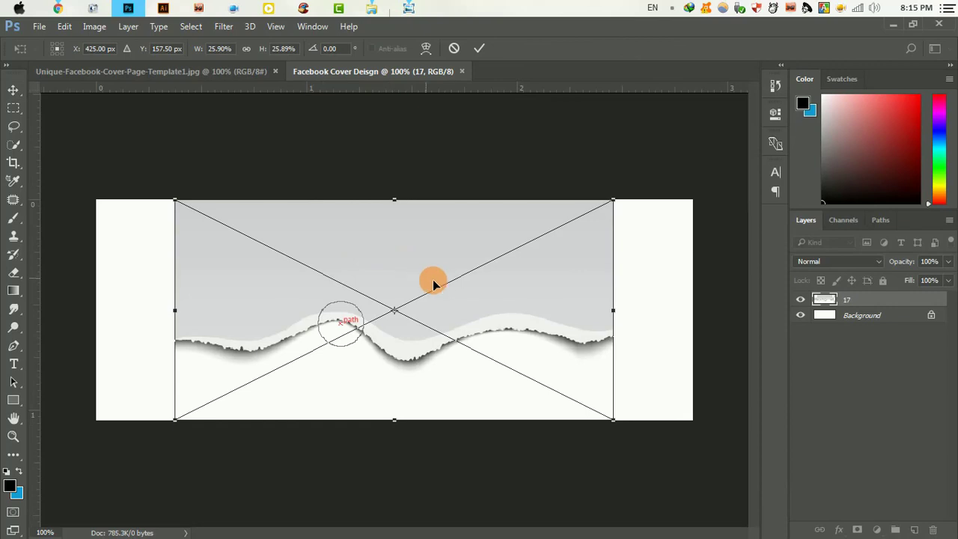
Place torn-paper image 17 rotated 90° counter-clockwise so its edge runs vertically across the canvas
{"action": "left_click_drag", "start_coordinate": [433, 282], "coordinate": [372, 276]}
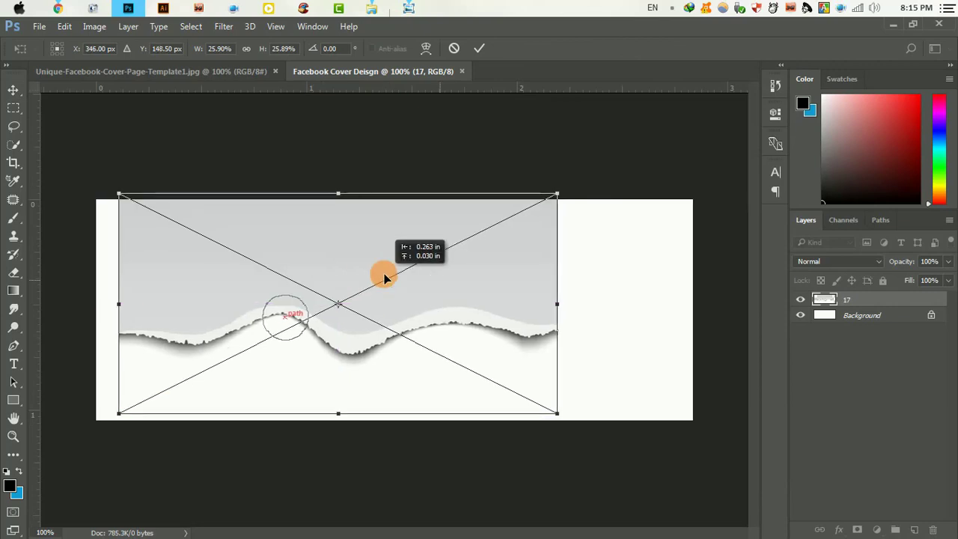
{"action": "right_click", "coordinate": [441, 290]}
{"action": "left_click", "coordinate": [503, 466]}
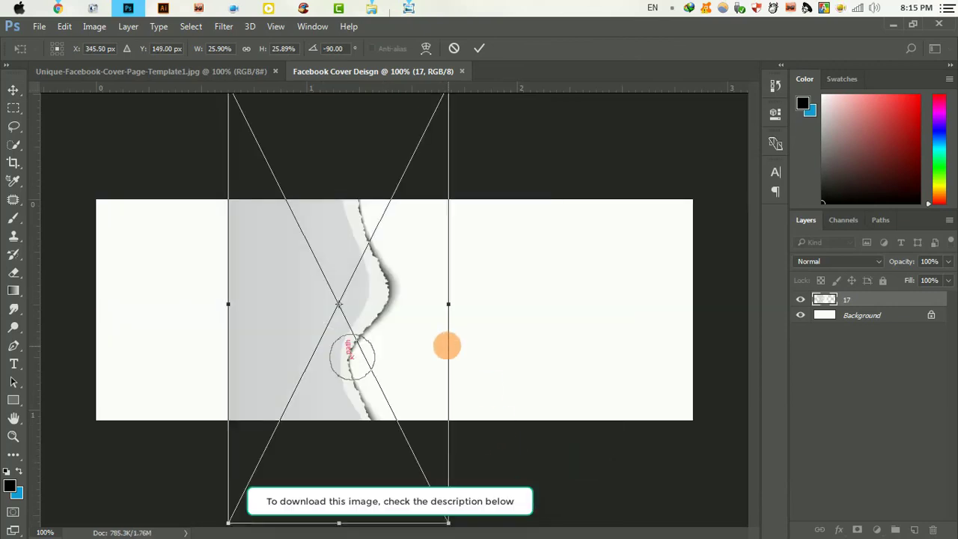
{"action": "mouse_move", "coordinate": [444, 344]}
{"action": "left_mouse_down"}
{"action": "mouse_move", "coordinate": [345, 439]}
{"action": "mouse_move", "coordinate": [412, 430]}
{"action": "mouse_move", "coordinate": [584, 439]}
{"action": "left_mouse_up"}
{"action": "key", "text": "Return"}
Draw a light grey rectangle over the left part of the canvas
{"action": "key", "text": "u"}
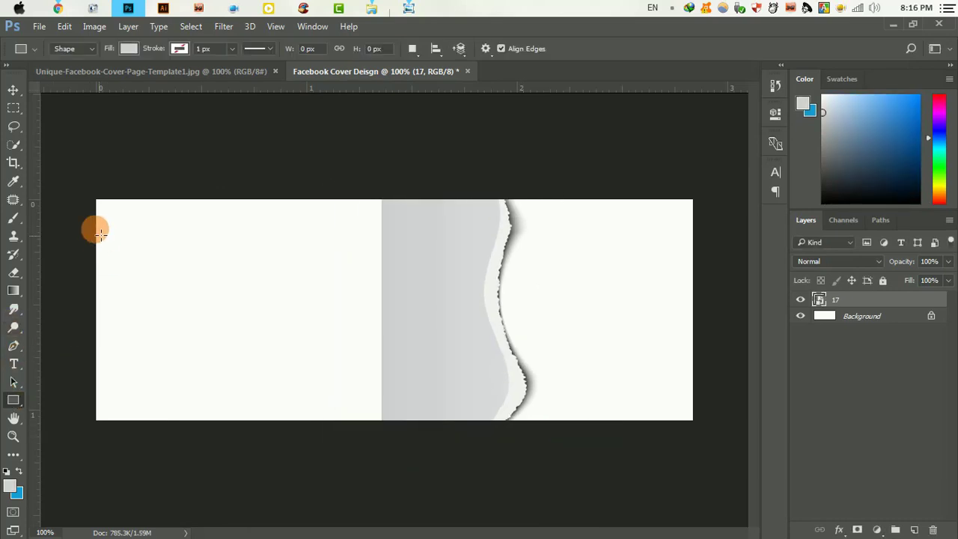
{"action": "left_click_drag", "start_coordinate": [91, 198], "coordinate": [392, 425]}
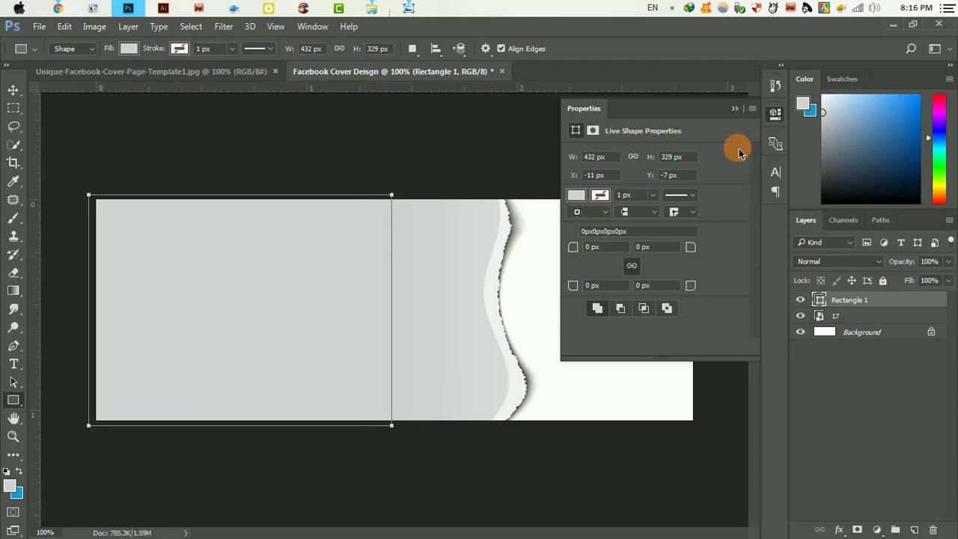
{"action": "left_click", "coordinate": [738, 110]}
Merge the rectangle with torn-paper layer 17 into Rectangle 1
{"action": "left_click", "coordinate": [13, 90]}
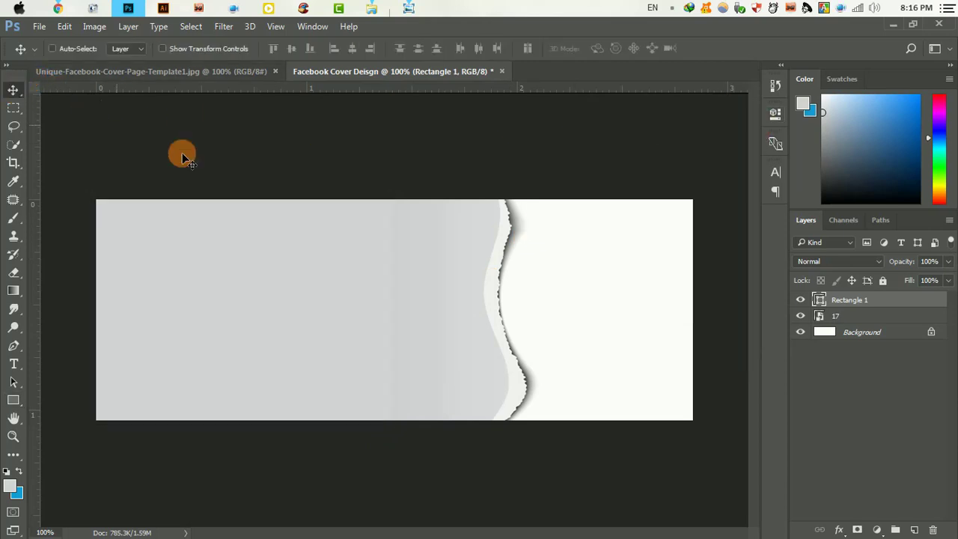
{"action": "left_click", "coordinate": [855, 321], "text": "shift"}
{"action": "right_click", "coordinate": [870, 305]}
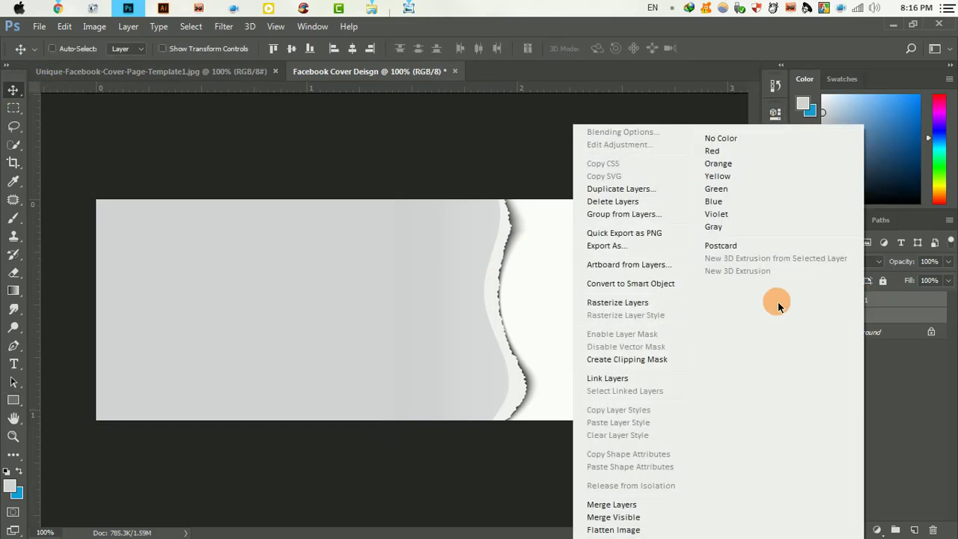
{"action": "left_click", "coordinate": [633, 507]}
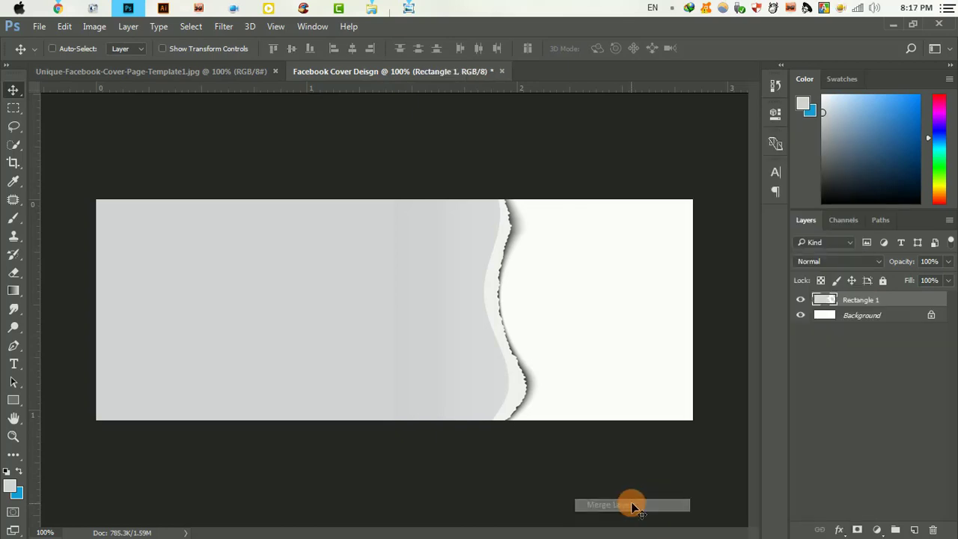
Quick-select the white strip to the right of the torn edge
{"action": "left_click", "coordinate": [14, 127]}
{"action": "left_click", "coordinate": [13, 144]}
{"action": "left_click", "coordinate": [48, 143]}
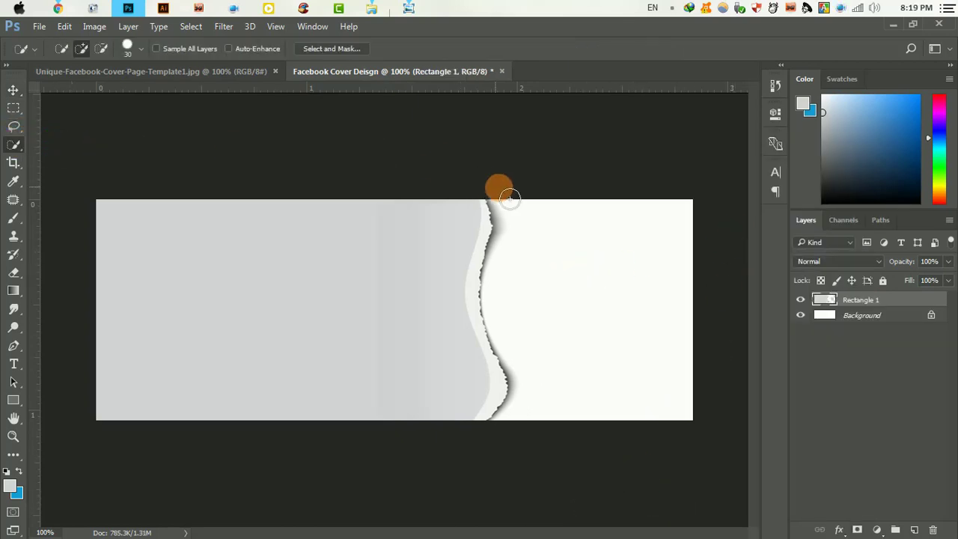
{"action": "left_click_drag", "start_coordinate": [569, 291], "coordinate": [588, 300]}
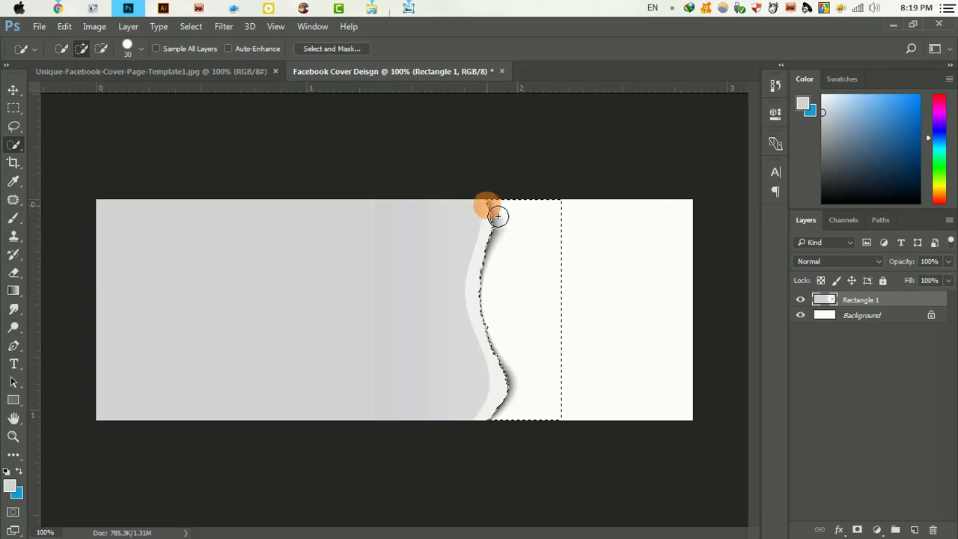
Zoom in and refine the selection along the torn edge with a 1-pixel brush
{"action": "scroll", "coordinate": [492, 199], "scroll_direction": "up", "scroll_amount": 3}
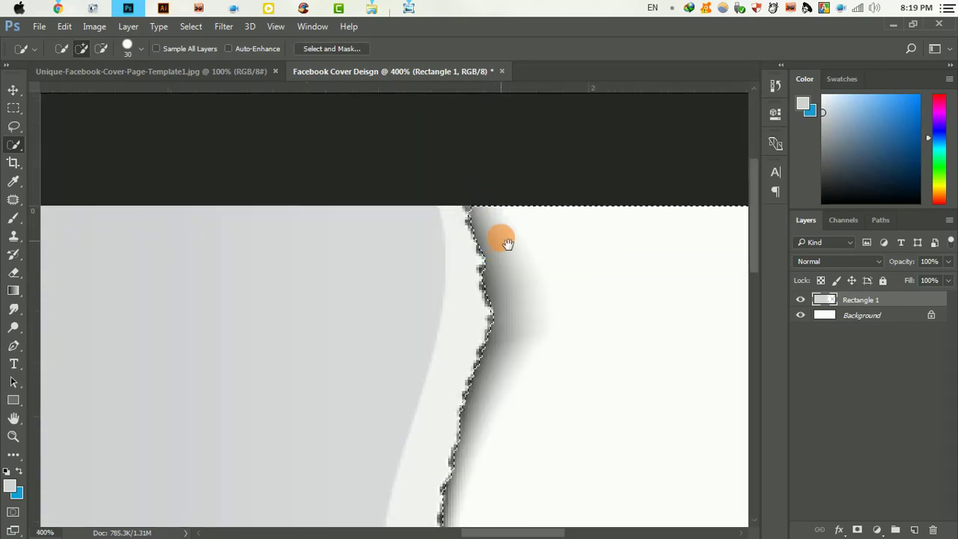
{"action": "scroll", "coordinate": [492, 207], "scroll_direction": "up", "scroll_amount": 1}
{"action": "scroll", "coordinate": [492, 207], "scroll_direction": "up", "scroll_amount": 1}
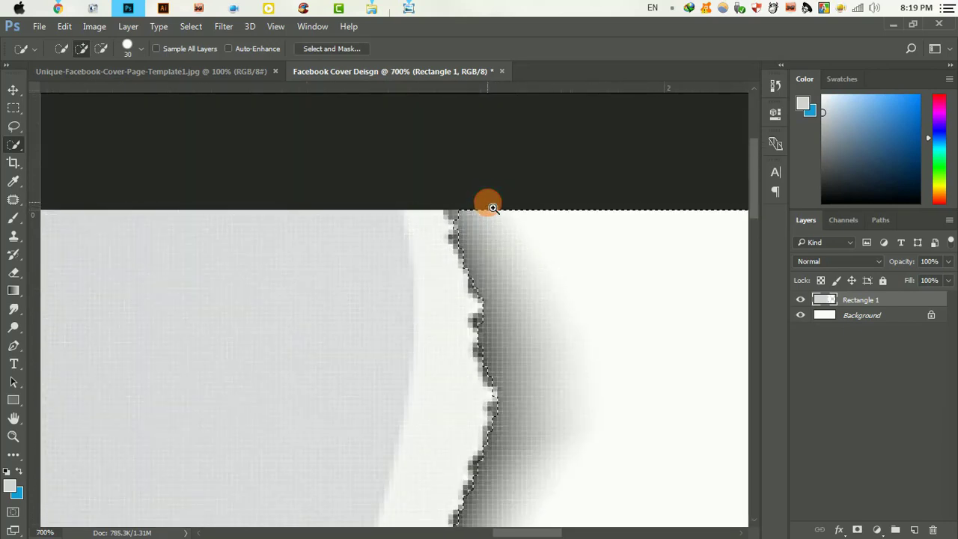
{"action": "key", "text": "bracketleft"}
{"action": "key", "text": "bracketleft"}
{"action": "key", "text": "bracketleft"}
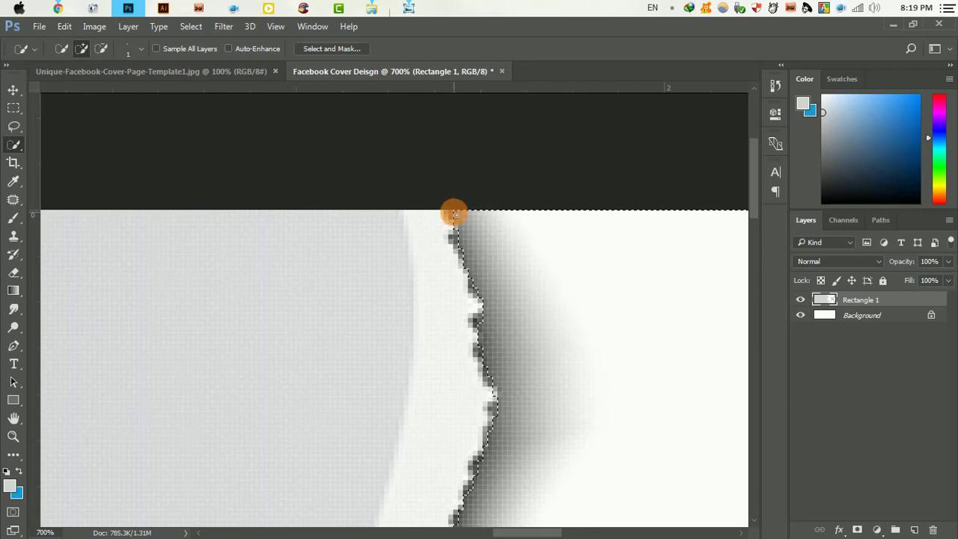
{"action": "left_click_drag", "start_coordinate": [455, 215], "coordinate": [457, 241]}
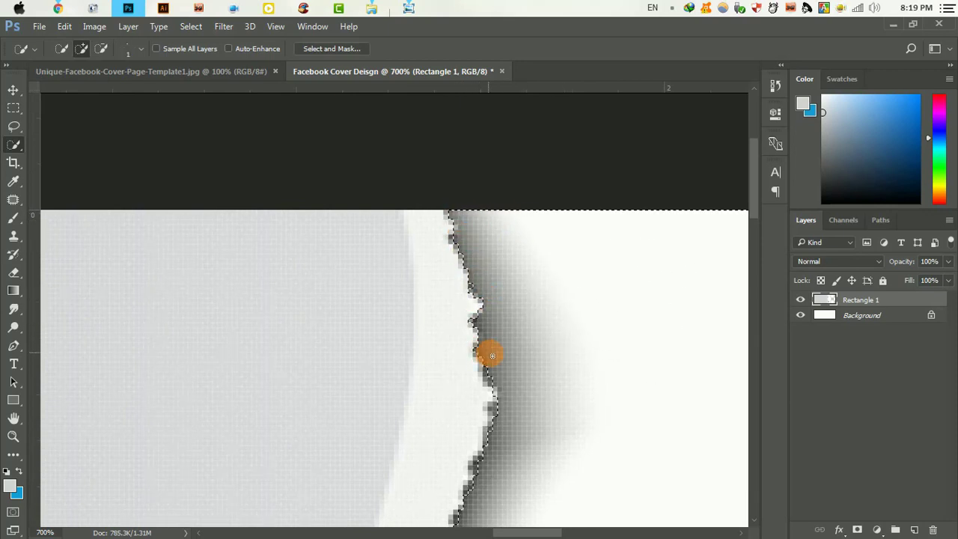
{"action": "mouse_move", "coordinate": [494, 412]}
{"action": "left_mouse_down"}
{"action": "mouse_move", "coordinate": [477, 481]}
{"action": "mouse_move", "coordinate": [477, 259]}
{"action": "left_mouse_up"}
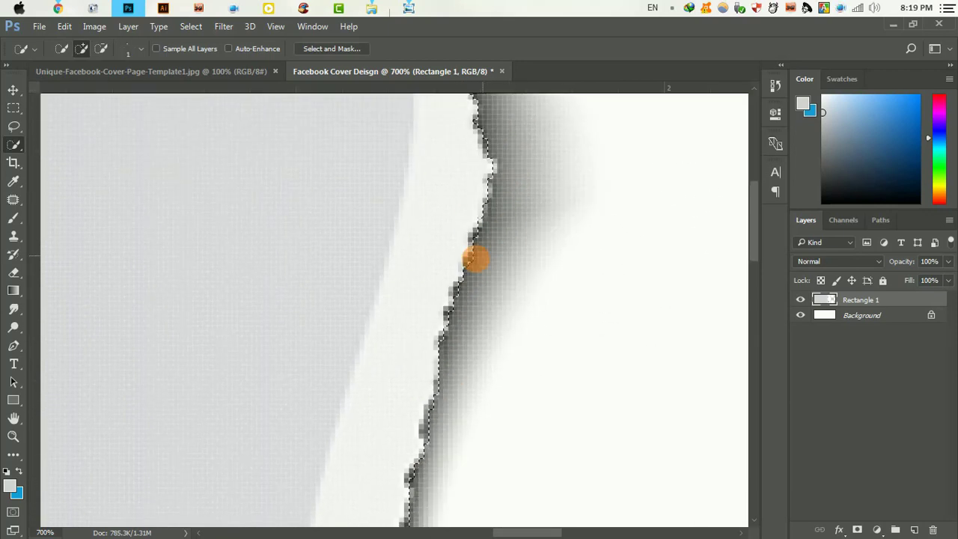
{"action": "mouse_move", "coordinate": [447, 315]}
{"action": "left_mouse_down"}
{"action": "mouse_move", "coordinate": [427, 407]}
{"action": "mouse_move", "coordinate": [408, 322]}
{"action": "mouse_move", "coordinate": [397, 466]}
{"action": "mouse_move", "coordinate": [442, 332]}
{"action": "mouse_move", "coordinate": [426, 345]}
{"action": "mouse_move", "coordinate": [439, 474]}
{"action": "mouse_move", "coordinate": [468, 321]}
{"action": "left_mouse_up"}
{"action": "left_click_drag", "start_coordinate": [498, 442], "coordinate": [445, 227]}
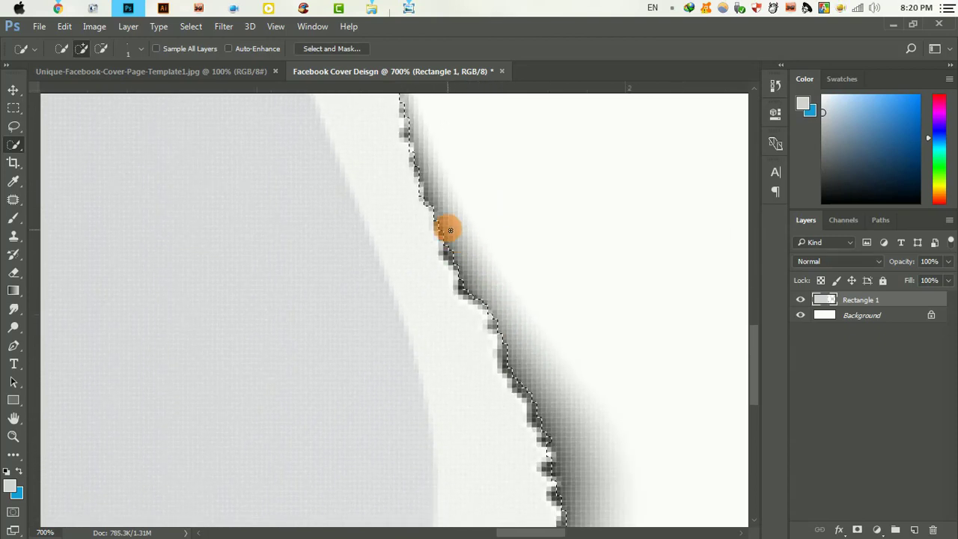
{"action": "mouse_move", "coordinate": [506, 367]}
{"action": "left_mouse_down"}
{"action": "mouse_move", "coordinate": [541, 424]}
{"action": "mouse_move", "coordinate": [412, 145]}
{"action": "mouse_move", "coordinate": [452, 242]}
{"action": "mouse_move", "coordinate": [455, 335]}
{"action": "mouse_move", "coordinate": [489, 220]}
{"action": "mouse_move", "coordinate": [485, 259]}
{"action": "left_mouse_up"}
{"action": "mouse_move", "coordinate": [402, 365]}
{"action": "left_mouse_down"}
{"action": "mouse_move", "coordinate": [470, 273]}
{"action": "mouse_move", "coordinate": [367, 377]}
{"action": "mouse_move", "coordinate": [417, 336]}
{"action": "left_mouse_up"}
Fit the document in view and invert the selection onto the grey area
{"action": "key", "text": "ctrl+1"}
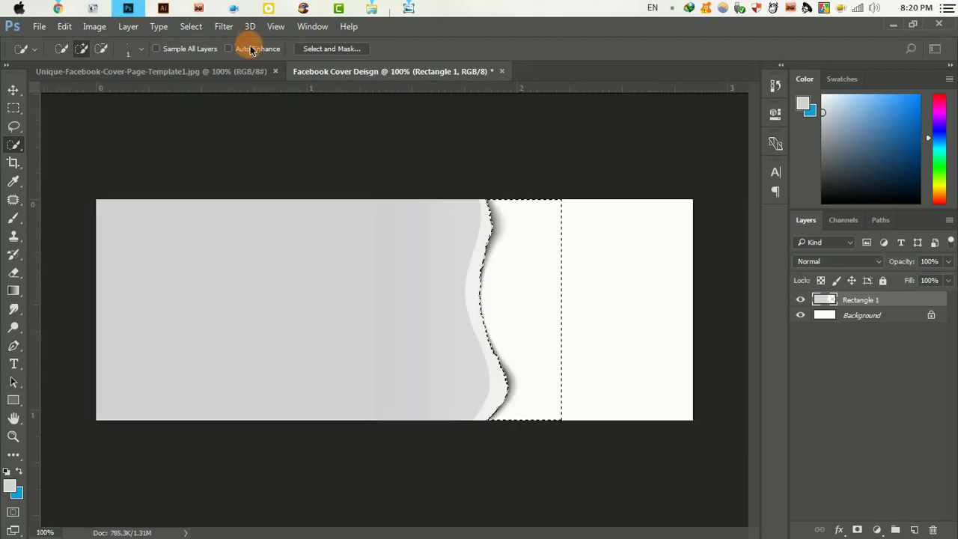
{"action": "left_click", "coordinate": [192, 31]}
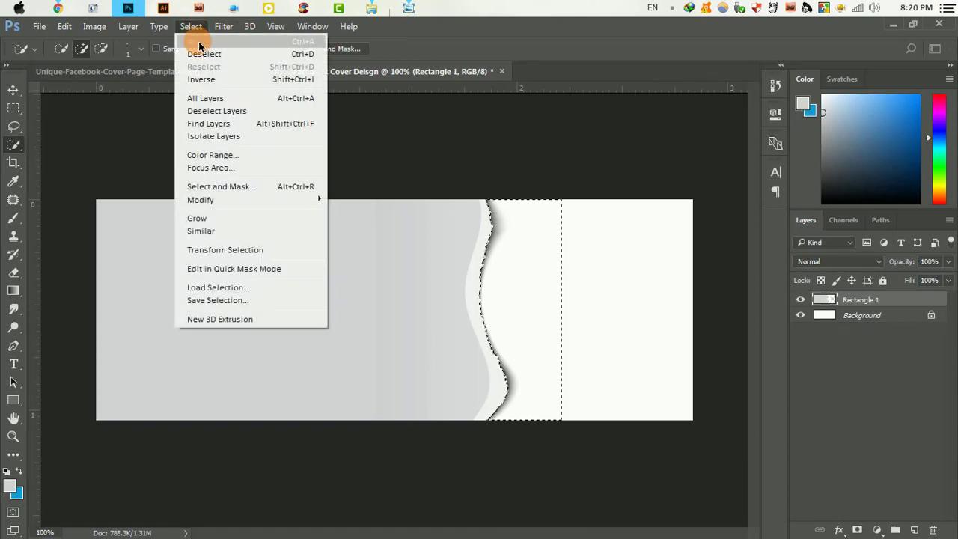
{"action": "left_click", "coordinate": [207, 80]}
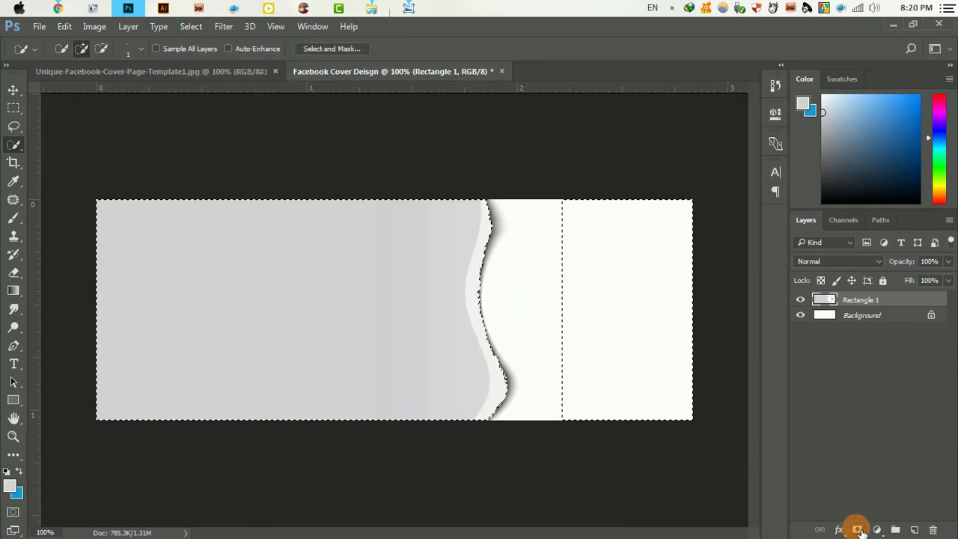
Add a layer mask to Rectangle 1 hiding the white strip beyond the torn edge
{"action": "left_click", "coordinate": [858, 529]}
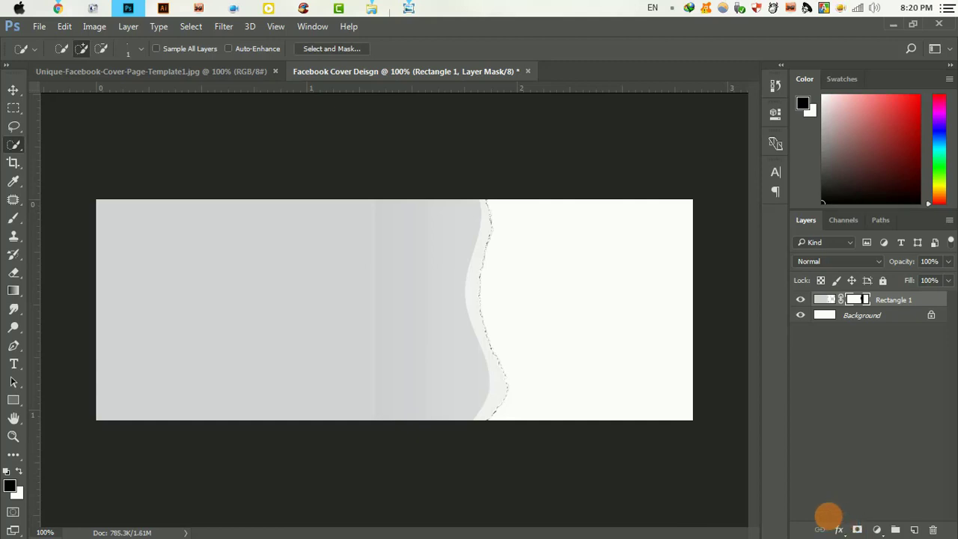
{"action": "scroll", "coordinate": [454, 255], "scroll_direction": "up", "scroll_amount": 2}
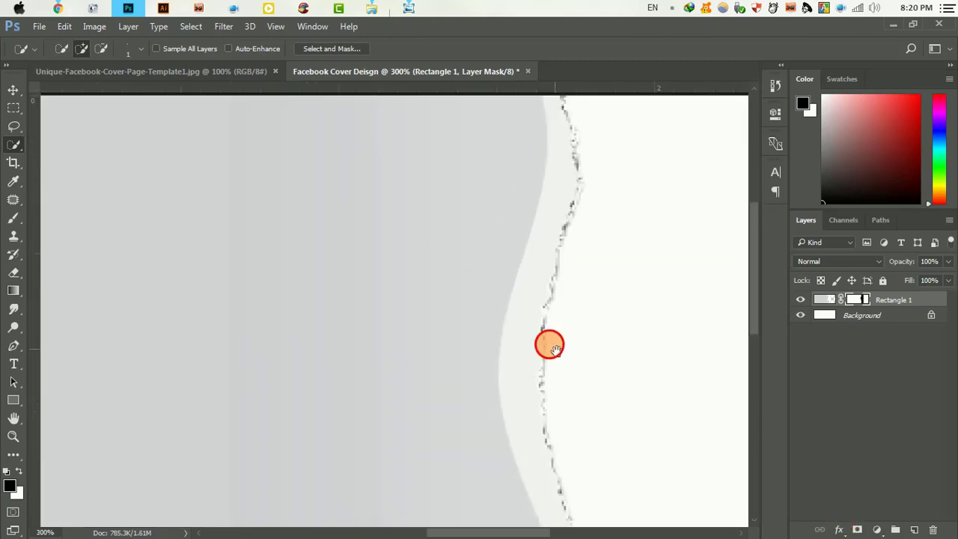
{"action": "scroll", "coordinate": [434, 278], "scroll_direction": "down", "scroll_amount": 4}
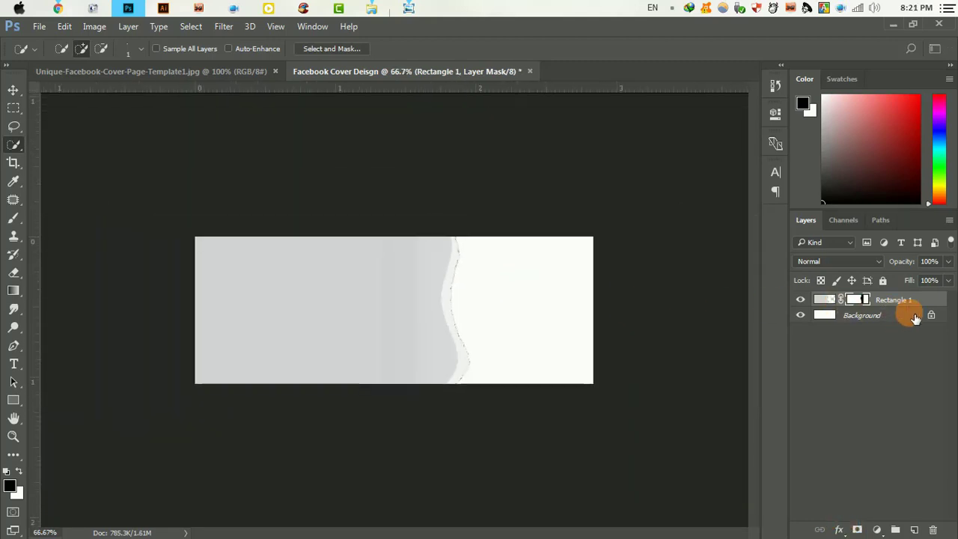
Convert Rectangle 1 into a Smart Object
{"action": "right_click", "coordinate": [883, 300]}
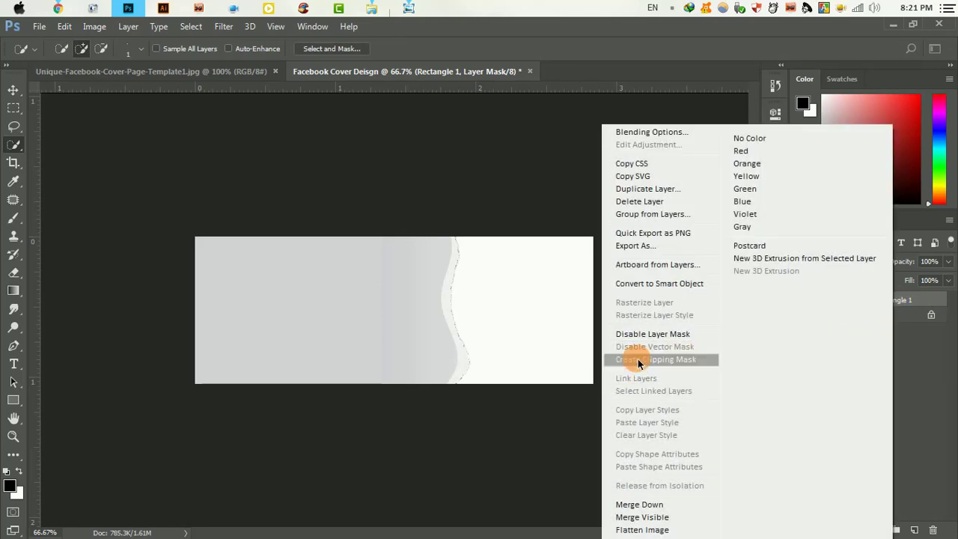
{"action": "left_click", "coordinate": [669, 283]}
{"action": "key", "text": "e"}
{"action": "left_click", "coordinate": [13, 89]}
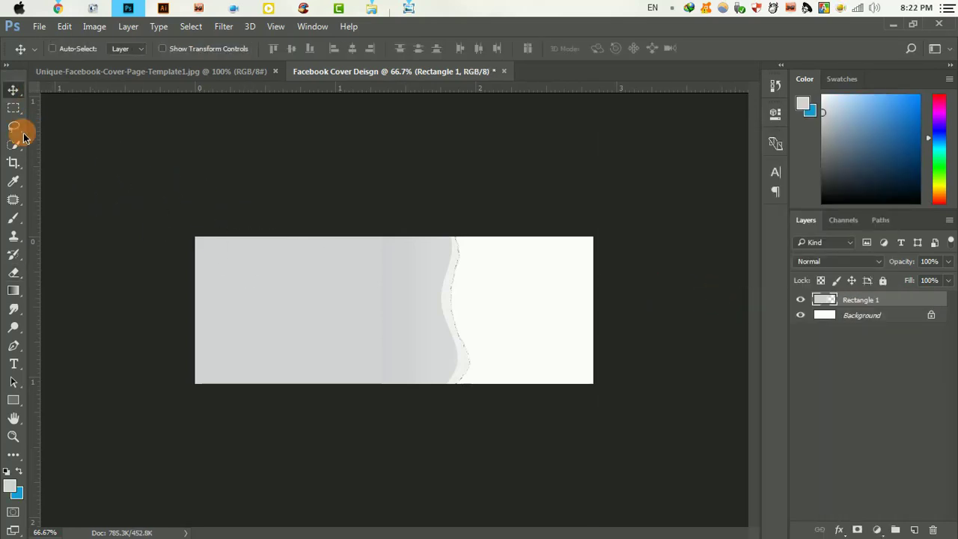
Trace a jagged torn-edge pen path around the rectangle and turn it into a selection
{"action": "left_click", "coordinate": [15, 349]}
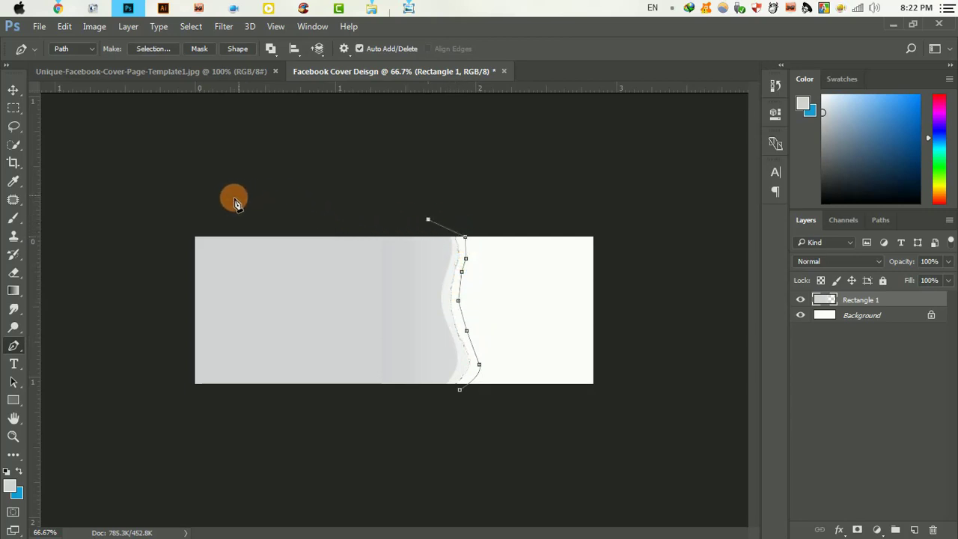
{"action": "left_click", "coordinate": [189, 224]}
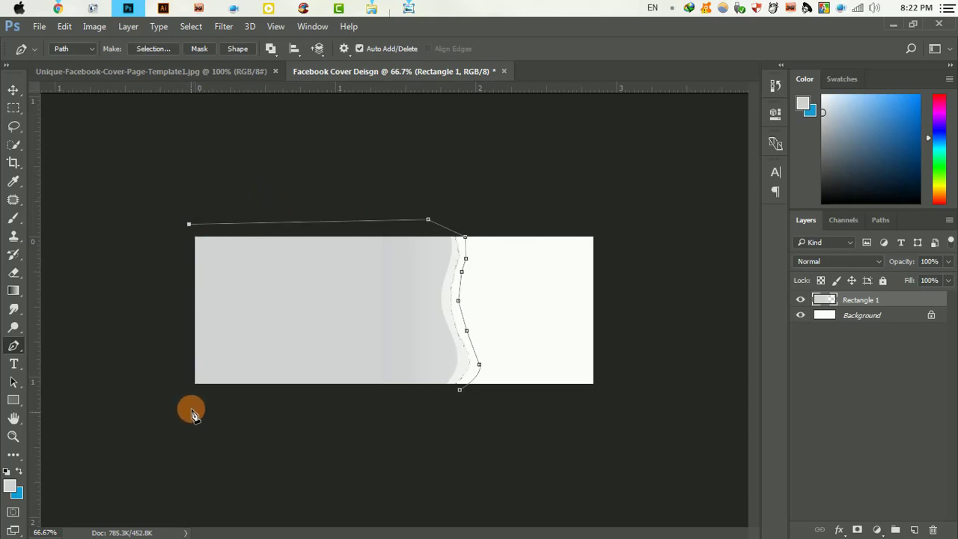
{"action": "left_click", "coordinate": [188, 392]}
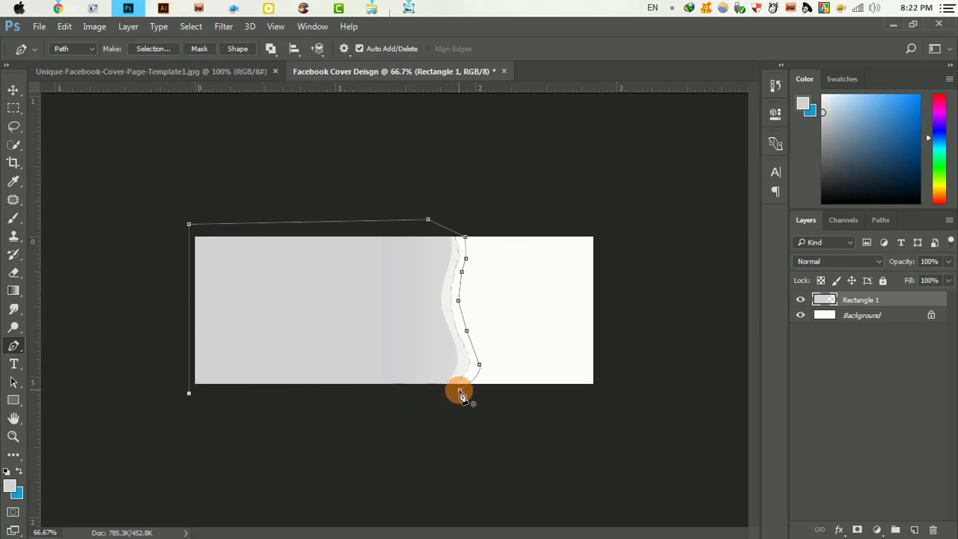
{"action": "key", "text": "ctrl+Return"}
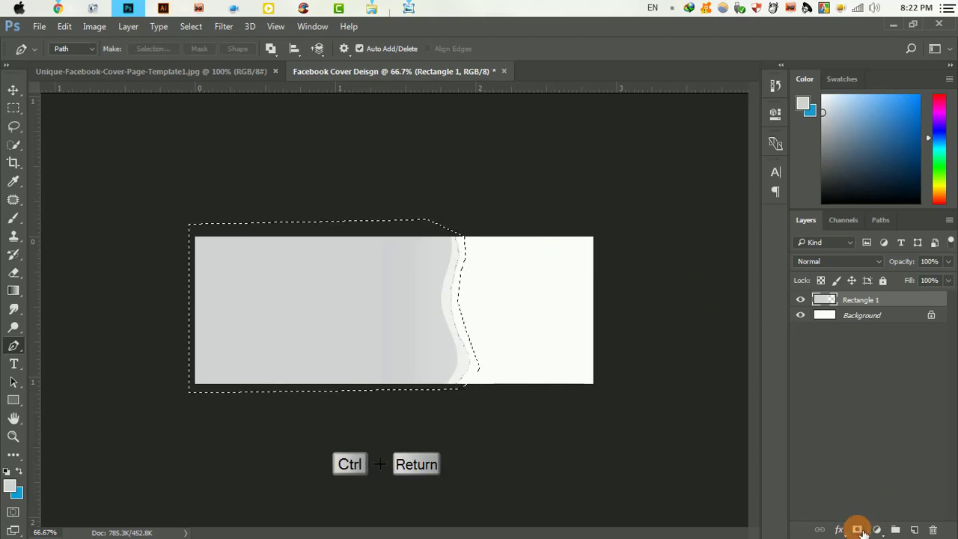
Use the selection as the rectangle's layer mask and convert the layer to a smart object
{"action": "left_click", "coordinate": [857, 529]}
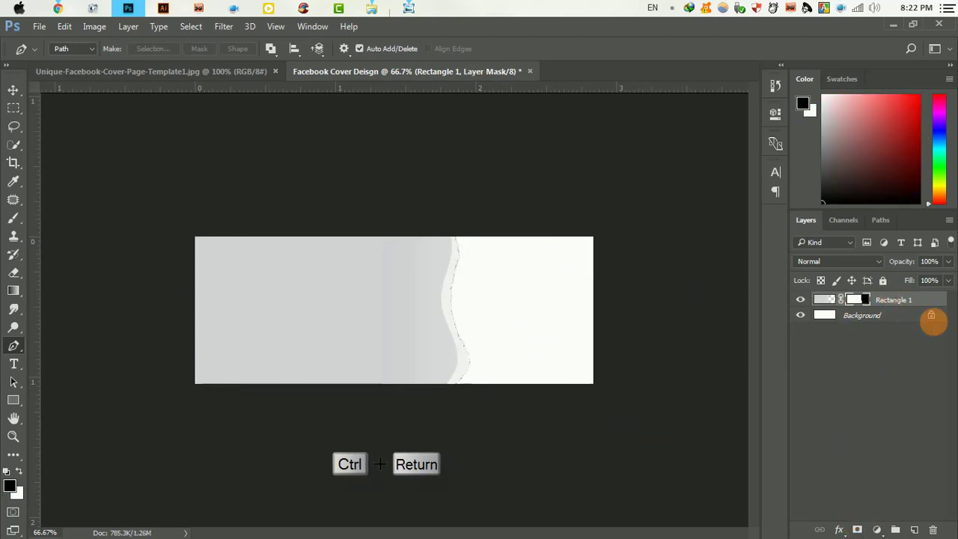
{"action": "right_click", "coordinate": [922, 305]}
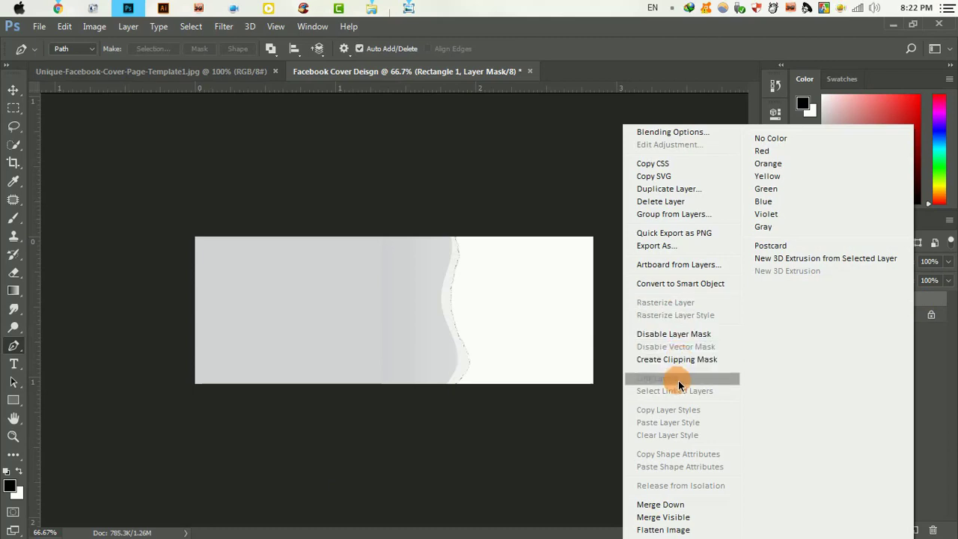
{"action": "left_click", "coordinate": [699, 297]}
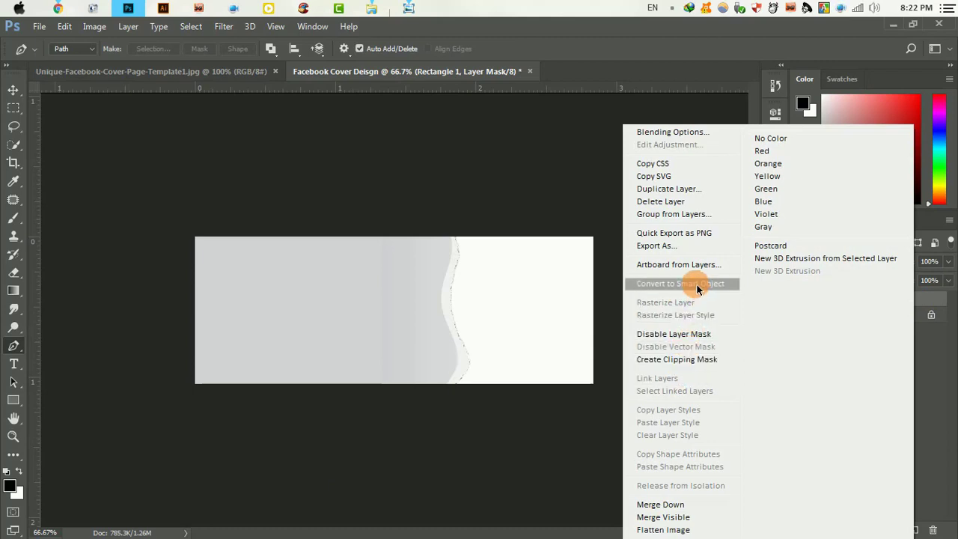
Add a drop shadow to Rectangle 1 with 76% opacity and 29% spread
{"action": "double_click", "coordinate": [912, 305]}
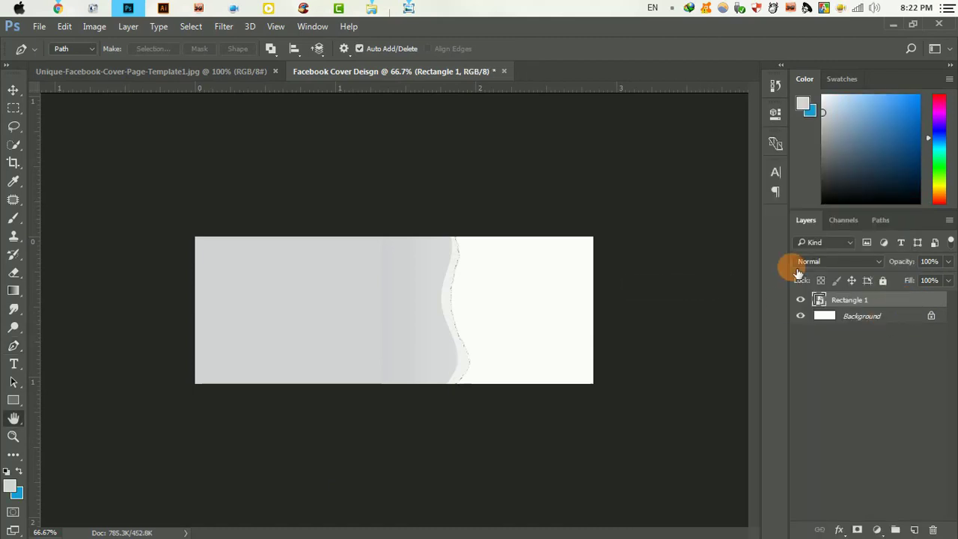
{"action": "left_click_drag", "start_coordinate": [615, 91], "coordinate": [950, 138]}
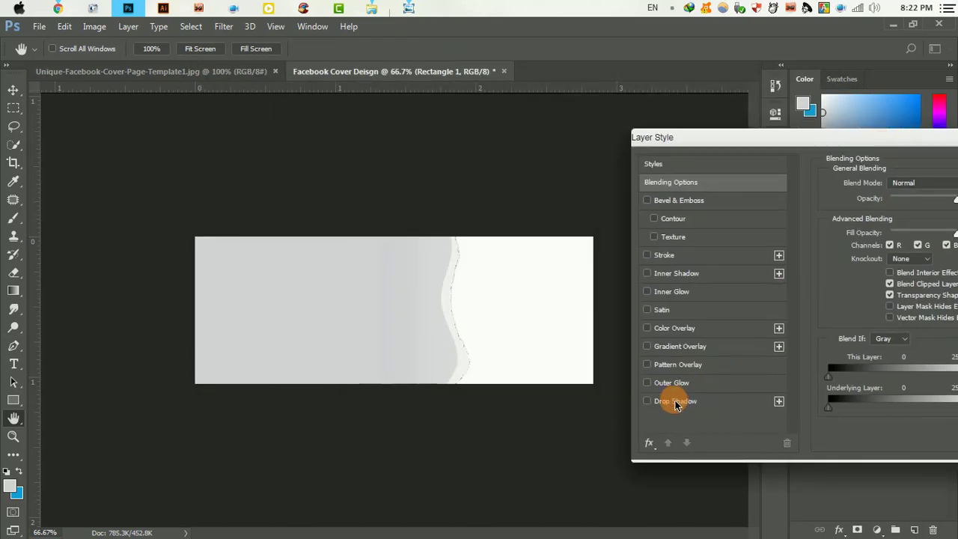
{"action": "left_click", "coordinate": [676, 402]}
{"action": "left_click_drag", "start_coordinate": [774, 132], "coordinate": [710, 117]}
{"action": "left_click_drag", "start_coordinate": [860, 189], "coordinate": [864, 195]}
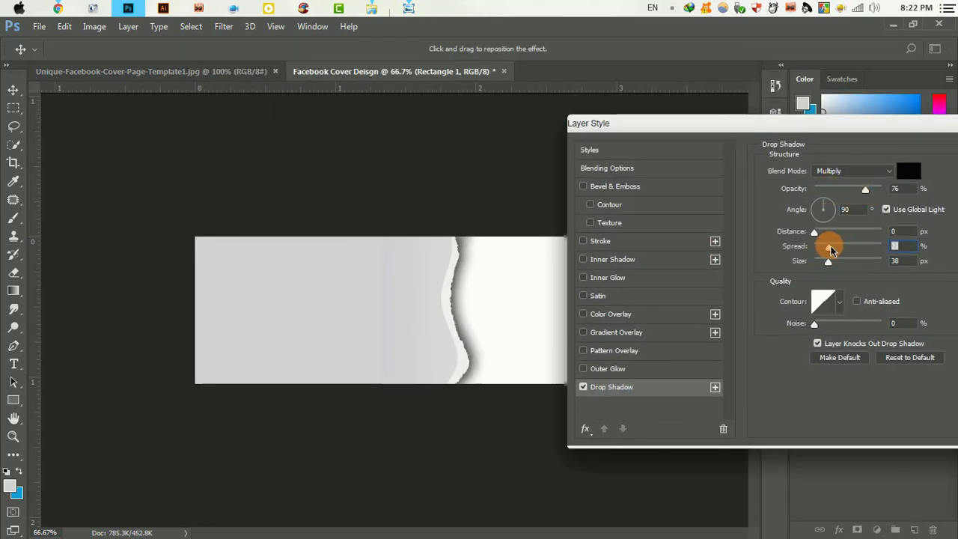
{"action": "left_click_drag", "start_coordinate": [835, 251], "coordinate": [830, 267]}
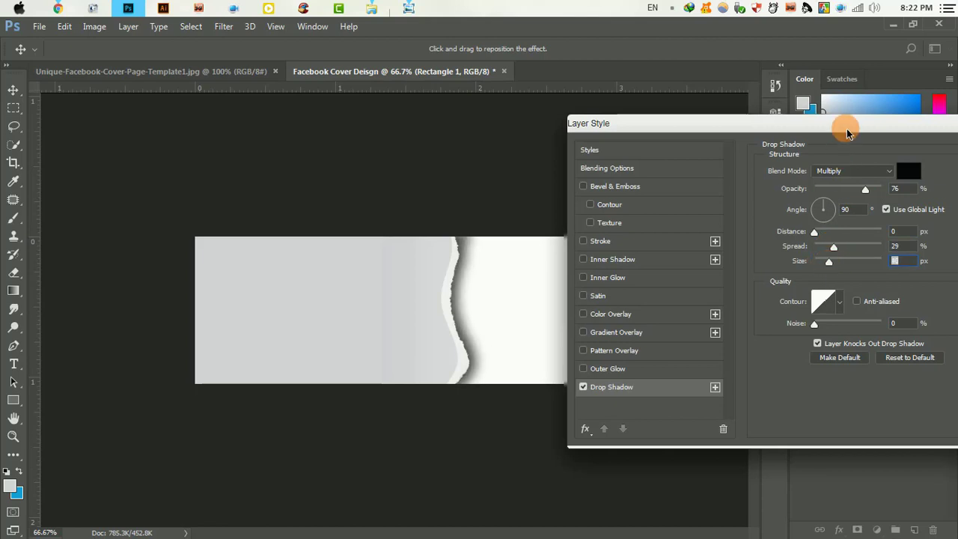
{"action": "left_click_drag", "start_coordinate": [847, 133], "coordinate": [612, 167]}
{"action": "left_click", "coordinate": [805, 184]}
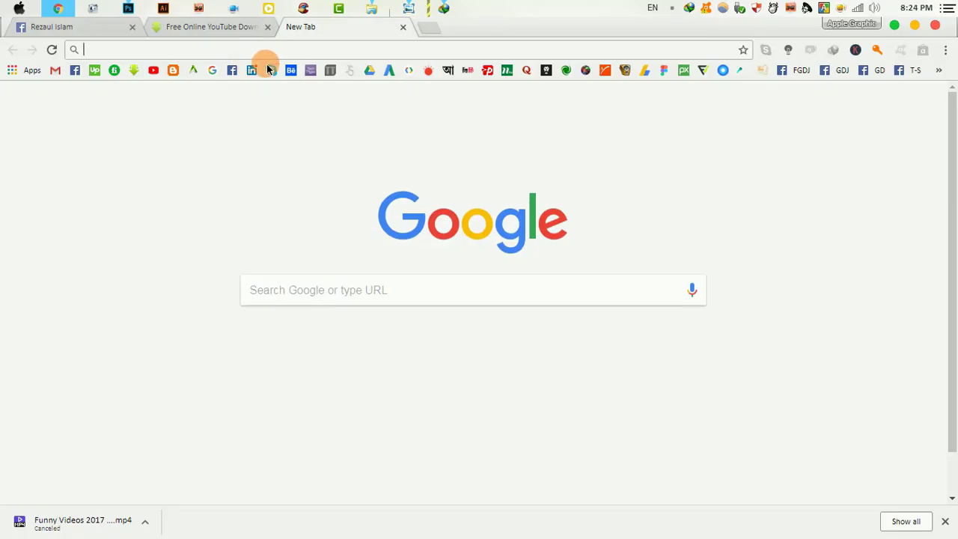
Go to google.com and open Google image search
{"action": "type", "text": "google."}
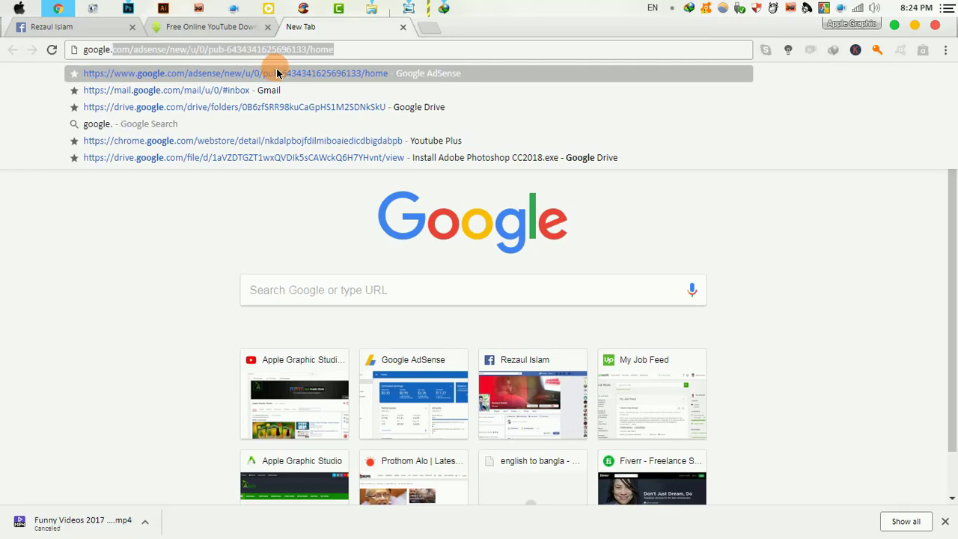
{"action": "type", "text": "com"}
{"action": "key", "text": "Return"}
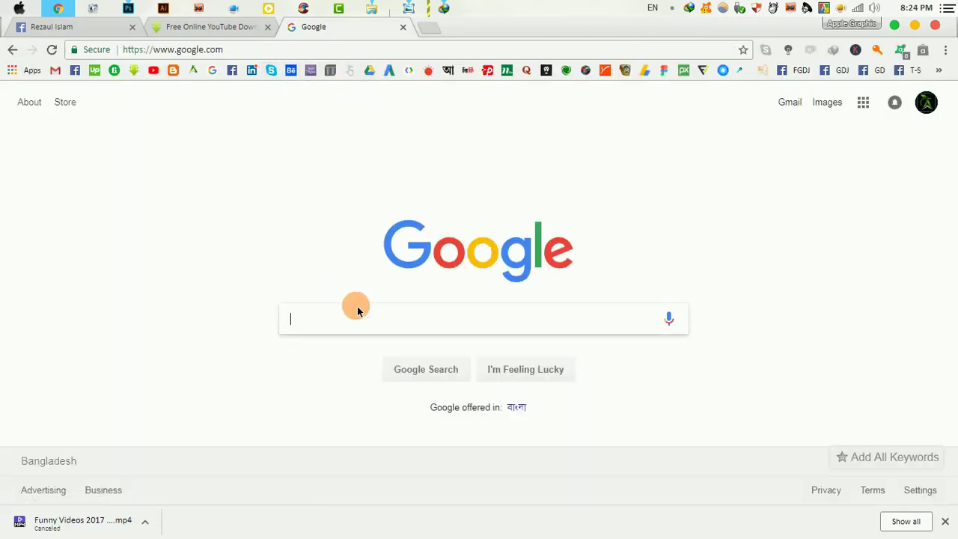
{"action": "type", "text": "lamge"}
{"action": "key", "text": "Return"}
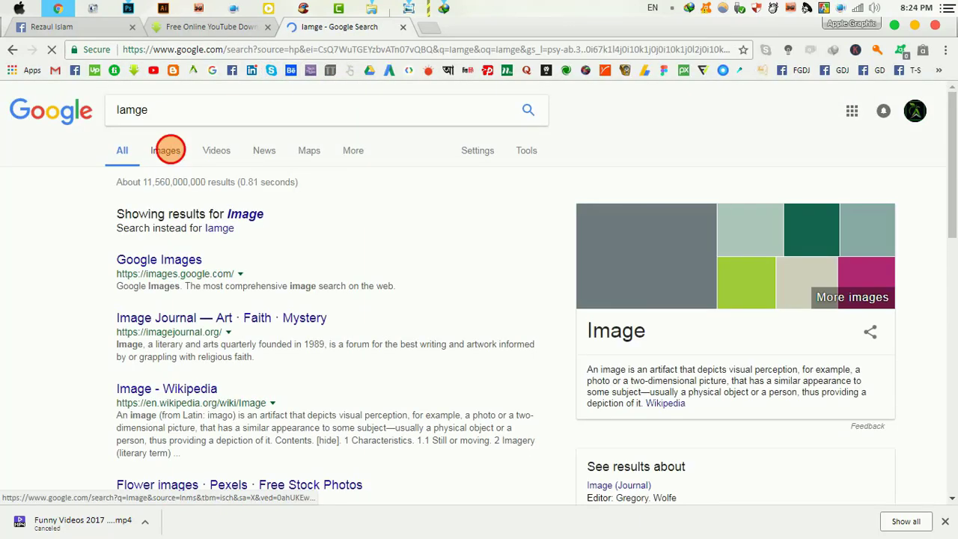
{"action": "left_click", "coordinate": [166, 150]}
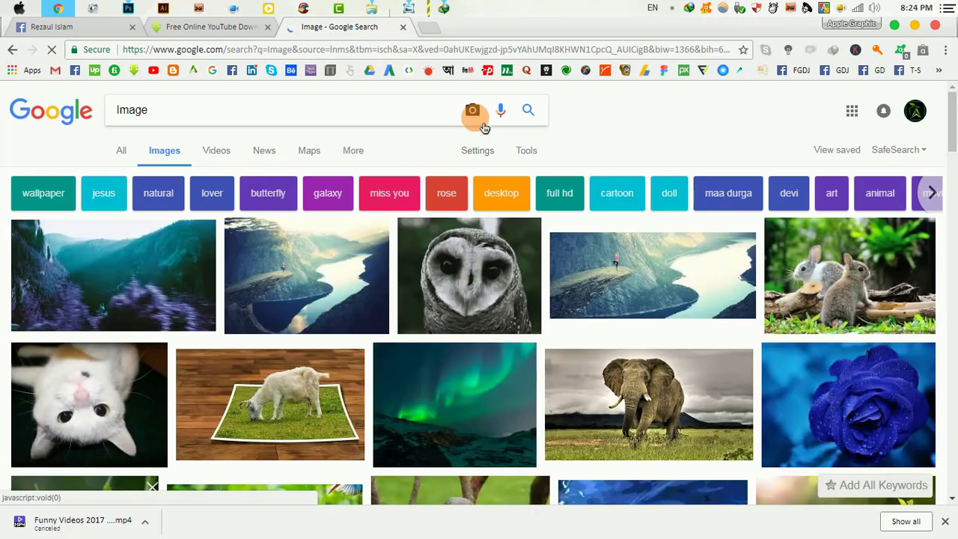
Reverse-search the Unique-Facebook-Cover-Page-Template1 image from the Cover folder
{"action": "left_click", "coordinate": [470, 110]}
{"action": "left_click", "coordinate": [260, 160]}
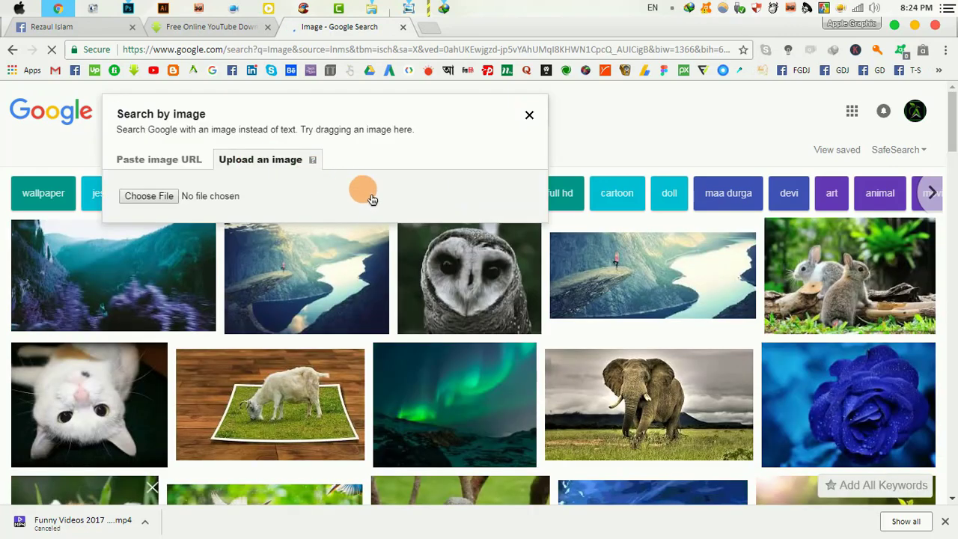
{"action": "left_click", "coordinate": [194, 196]}
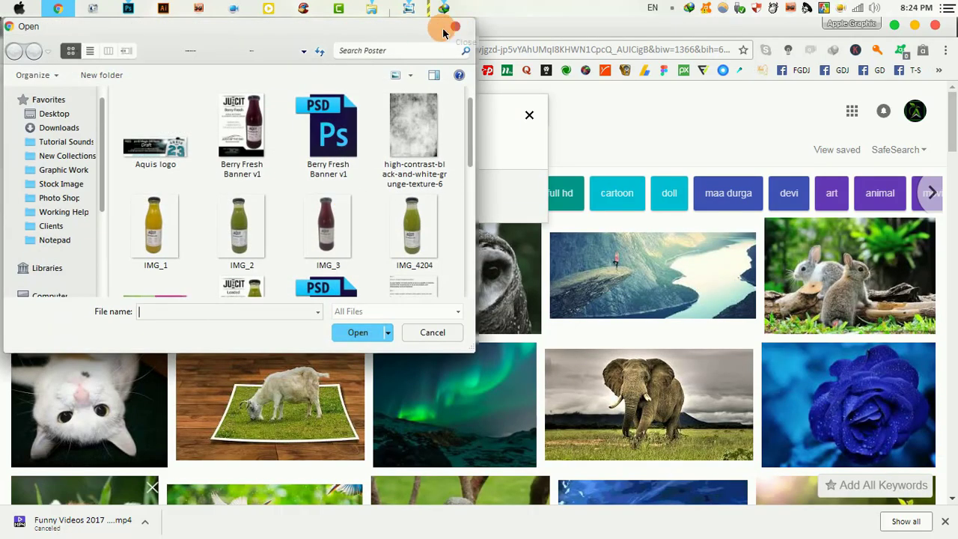
{"action": "left_click", "coordinate": [277, 47]}
{"action": "key", "text": "Return"}
{"action": "scroll", "coordinate": [394, 203], "scroll_direction": "down", "scroll_amount": 5}
{"action": "scroll", "coordinate": [394, 203], "scroll_direction": "down", "scroll_amount": 3}
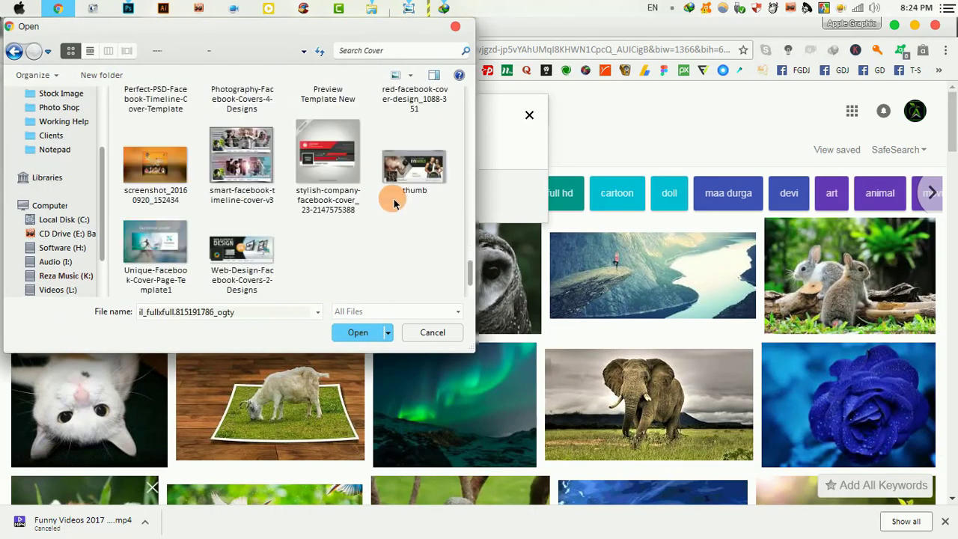
{"action": "double_click", "coordinate": [155, 243]}
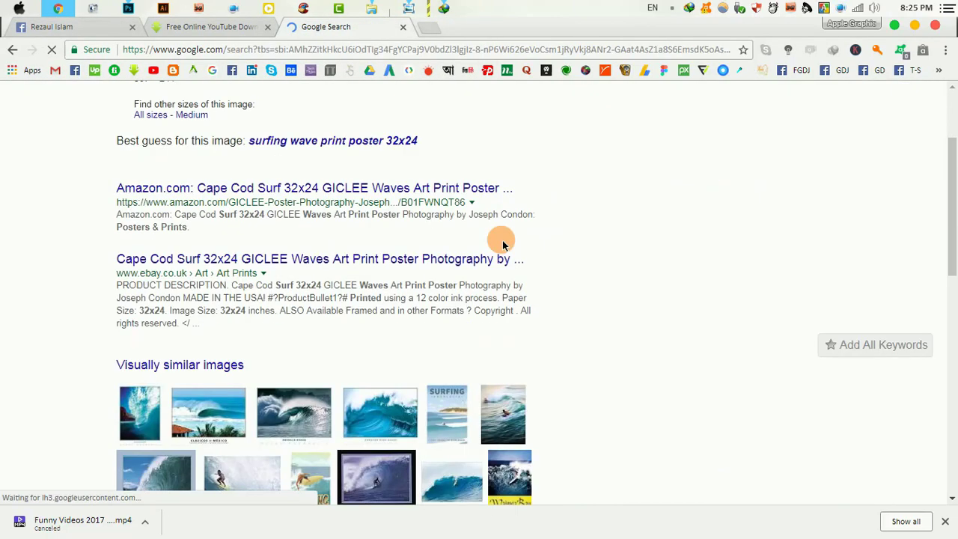
Search Google for the best-guess term 'surfing wave'
{"action": "left_click_drag", "start_coordinate": [250, 285], "coordinate": [318, 285]}
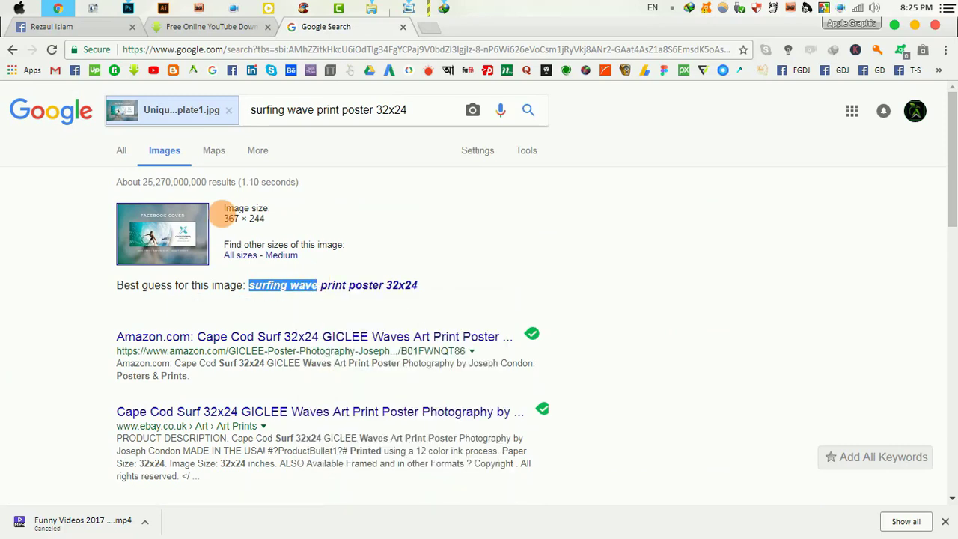
{"action": "left_click", "coordinate": [395, 112]}
{"action": "key", "text": "BackSpace"}
{"action": "key", "text": "BackSpace"}
{"action": "key", "text": "BackSpace"}
{"action": "left_click", "coordinate": [532, 108]}
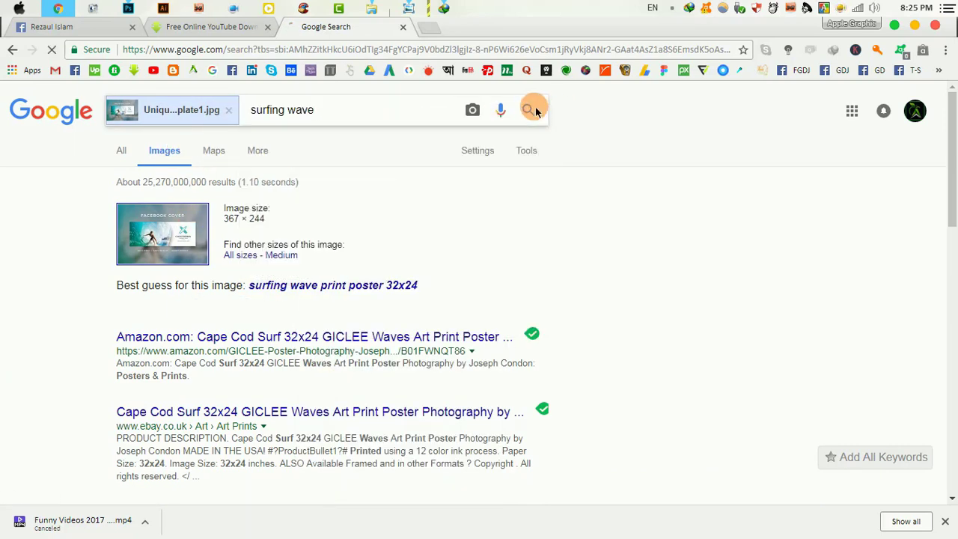
{"action": "scroll", "coordinate": [220, 216], "scroll_direction": "down", "scroll_amount": 2}
Browse the surfing wave image results, previewing several surfing photos
{"action": "left_click", "coordinate": [220, 217]}
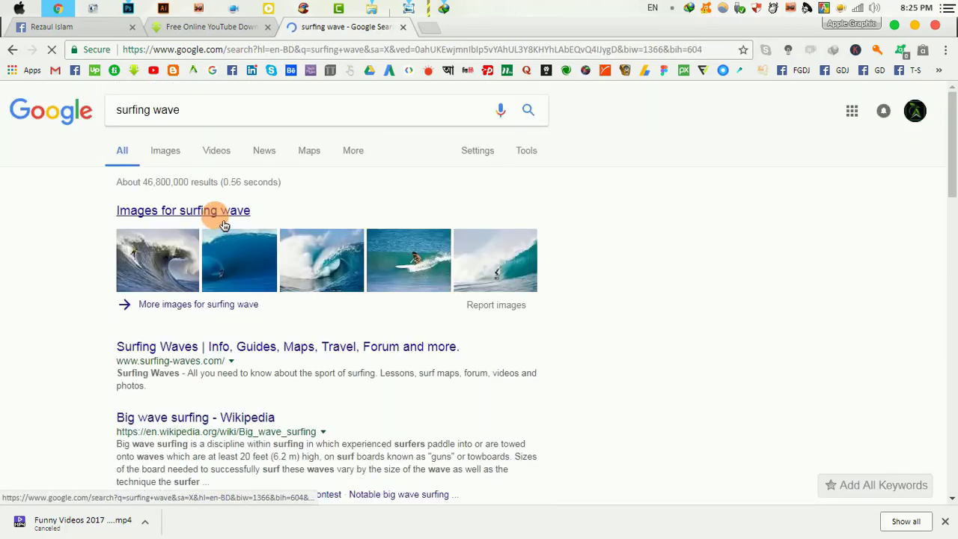
{"action": "left_click", "coordinate": [174, 152]}
{"action": "scroll", "coordinate": [512, 215], "scroll_direction": "down", "scroll_amount": 5}
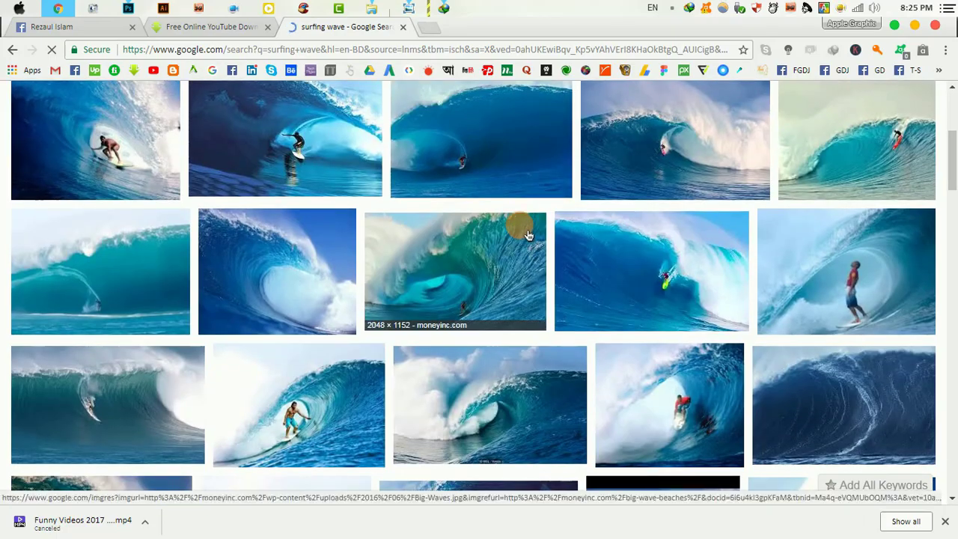
{"action": "scroll", "coordinate": [523, 232], "scroll_direction": "down", "scroll_amount": 5}
{"action": "scroll", "coordinate": [526, 234], "scroll_direction": "down", "scroll_amount": 1}
{"action": "scroll", "coordinate": [524, 232], "scroll_direction": "down", "scroll_amount": 5}
{"action": "scroll", "coordinate": [520, 229], "scroll_direction": "down", "scroll_amount": 2}
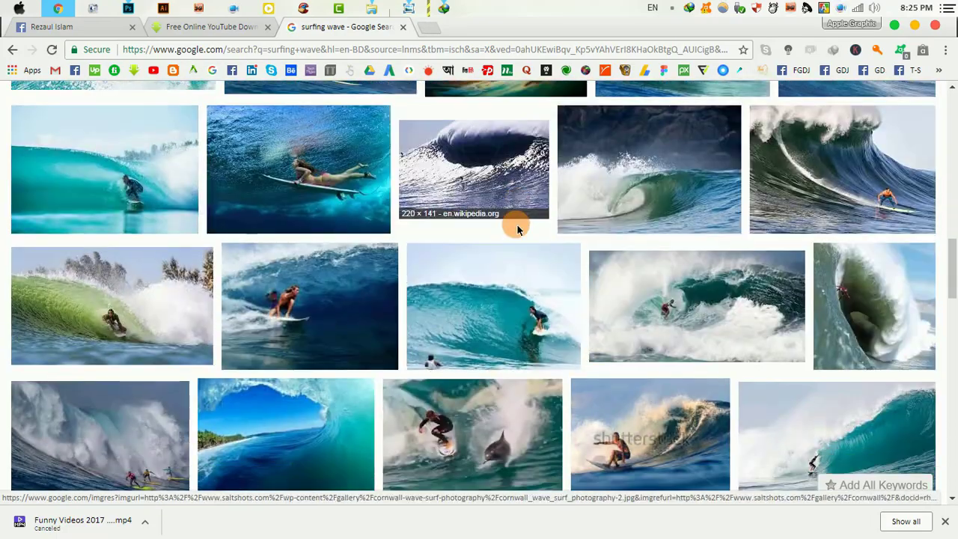
{"action": "scroll", "coordinate": [516, 227], "scroll_direction": "down", "scroll_amount": 2}
{"action": "scroll", "coordinate": [516, 226], "scroll_direction": "down", "scroll_amount": 1}
{"action": "scroll", "coordinate": [513, 225], "scroll_direction": "down", "scroll_amount": 5}
{"action": "scroll", "coordinate": [513, 226], "scroll_direction": "down", "scroll_amount": 5}
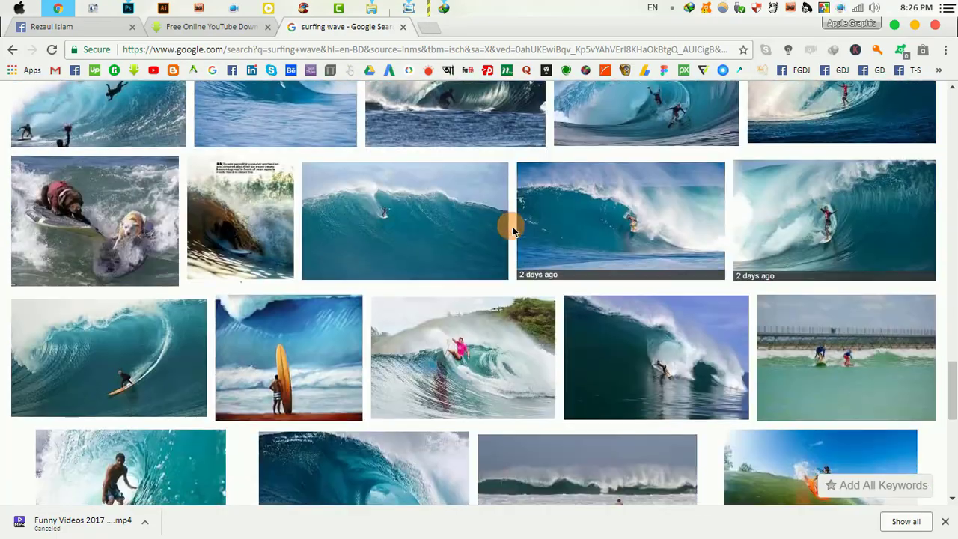
{"action": "scroll", "coordinate": [512, 226], "scroll_direction": "down", "scroll_amount": 5}
{"action": "left_click", "coordinate": [449, 381]}
{"action": "left_click", "coordinate": [715, 370]}
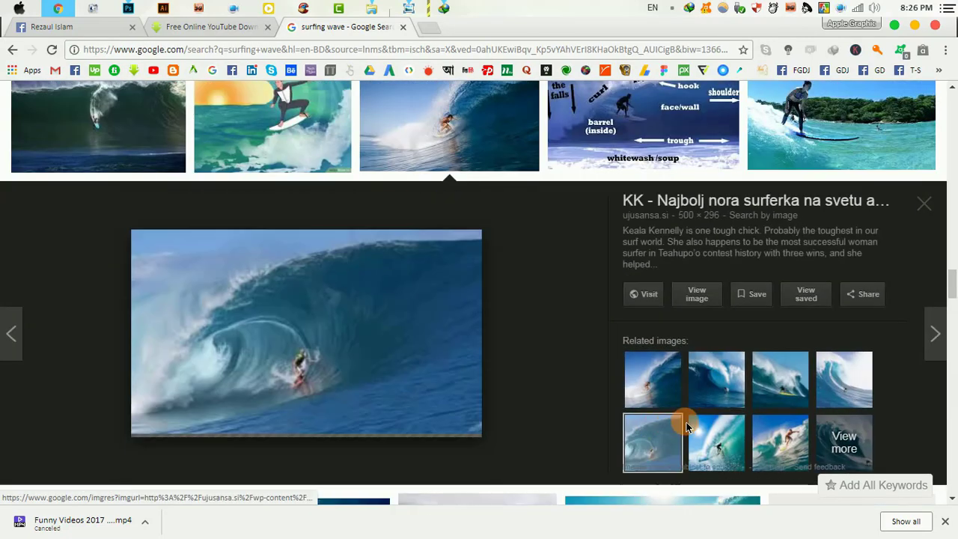
{"action": "left_click", "coordinate": [780, 378]}
Pick the female surfer photo and open it full size in a new tab
{"action": "scroll", "coordinate": [516, 278], "scroll_direction": "down", "scroll_amount": 5}
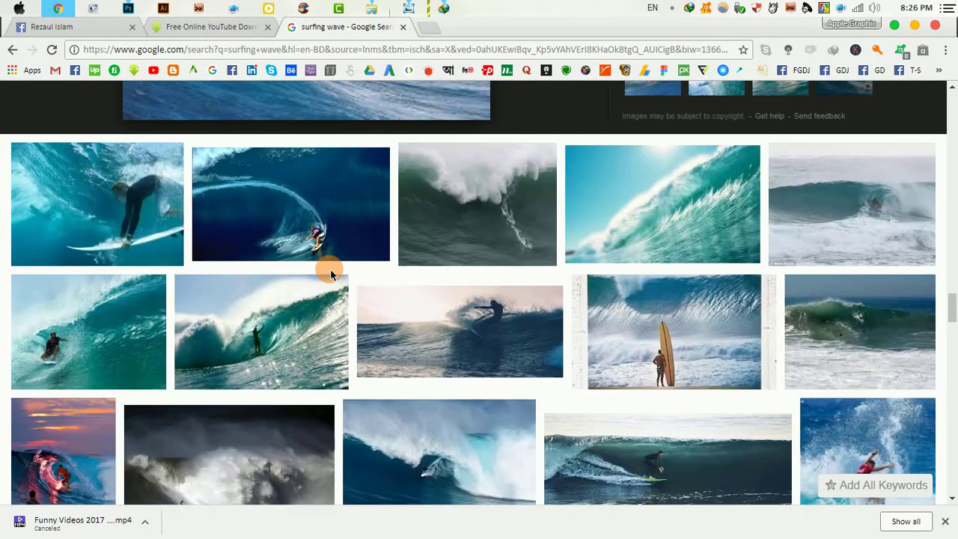
{"action": "scroll", "coordinate": [332, 273], "scroll_direction": "down", "scroll_amount": 5}
{"action": "left_click", "coordinate": [456, 271]}
{"action": "left_click", "coordinate": [782, 365]}
{"action": "left_click", "coordinate": [842, 368]}
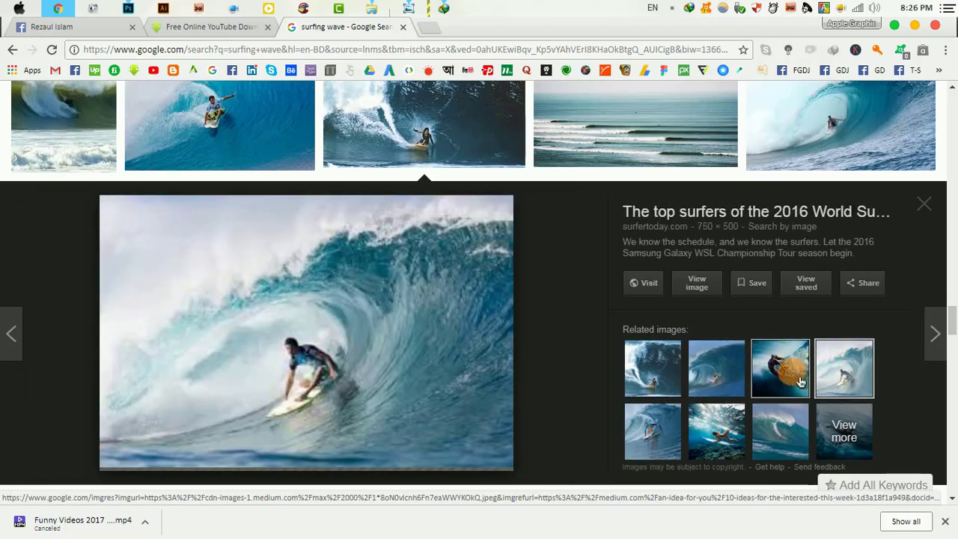
{"action": "left_click", "coordinate": [652, 426]}
{"action": "left_click", "coordinate": [696, 276]}
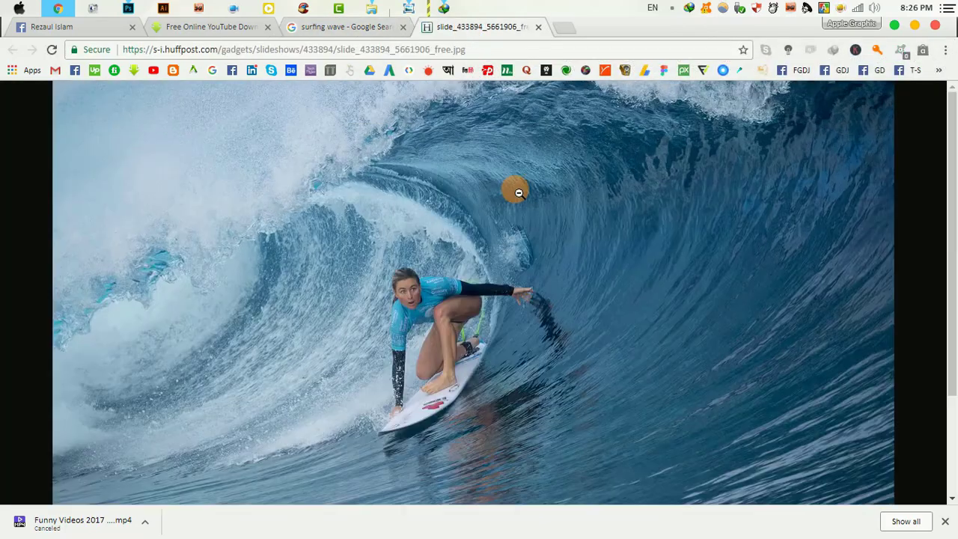
Save the photo as slide_433894_5661906_free.jpg and drag it into the Photoshop cover
{"action": "left_click", "coordinate": [349, 197]}
{"action": "key", "text": "ctrl+s"}
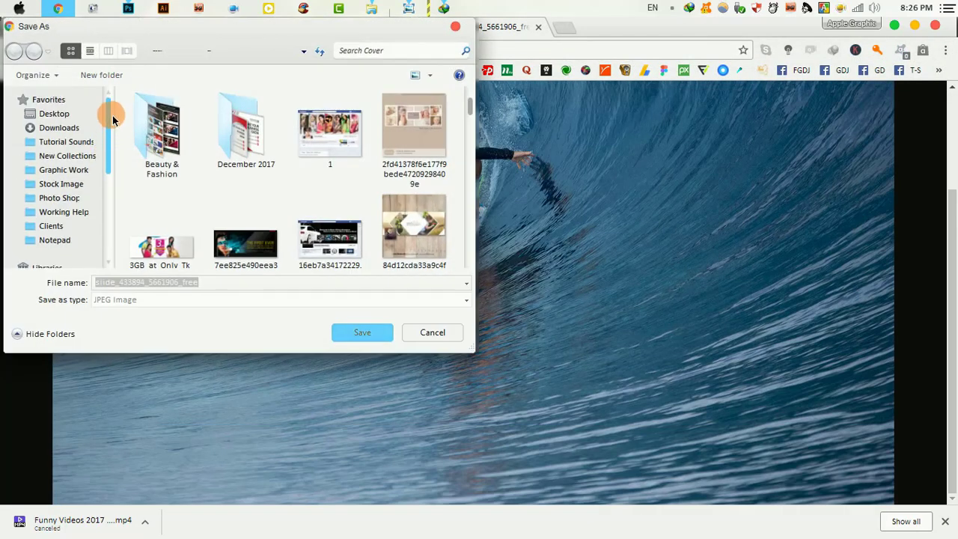
{"action": "left_click", "coordinate": [360, 330]}
{"action": "right_click", "coordinate": [69, 521]}
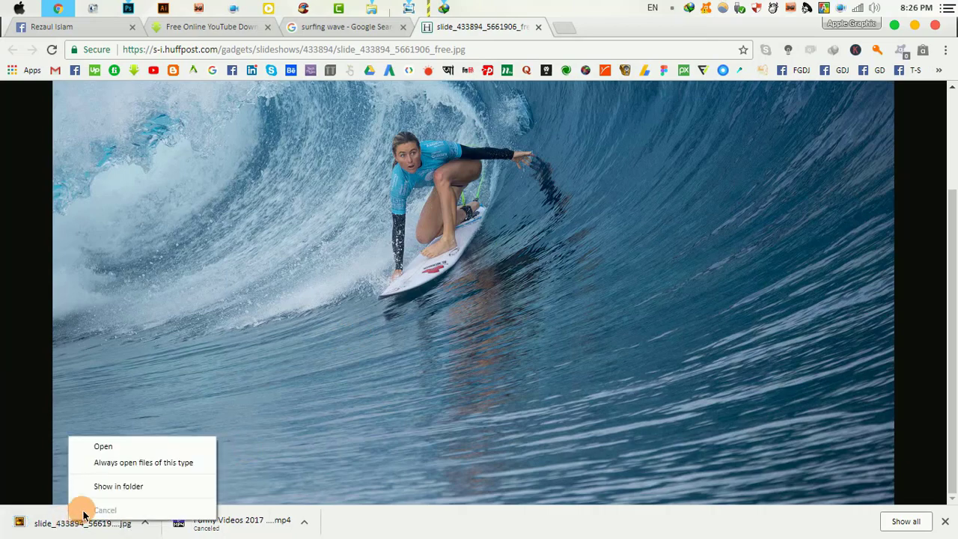
{"action": "left_click", "coordinate": [104, 487]}
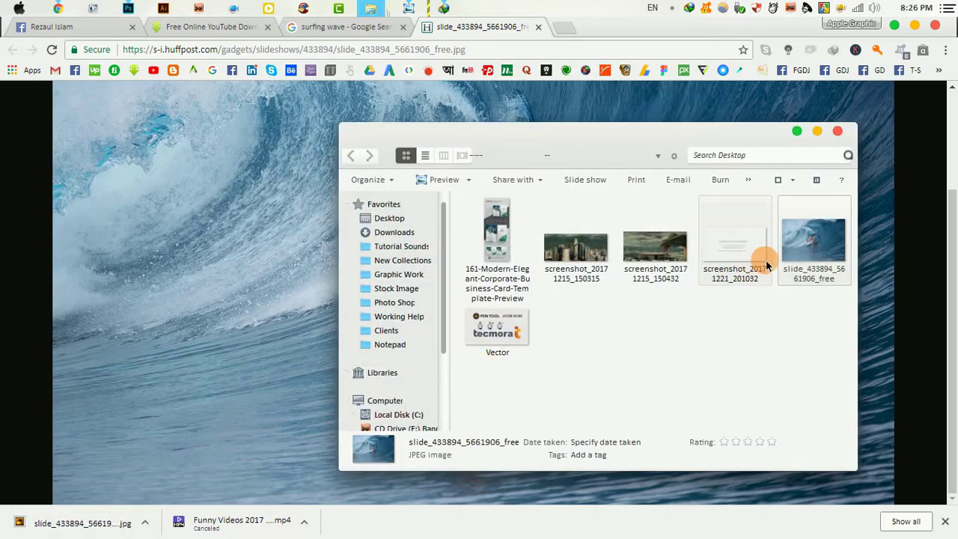
{"action": "mouse_move", "coordinate": [799, 249]}
{"action": "left_mouse_down"}
{"action": "mouse_move", "coordinate": [347, 75]}
{"action": "mouse_move", "coordinate": [496, 289]}
{"action": "mouse_move", "coordinate": [336, 321]}
{"action": "mouse_move", "coordinate": [372, 311]}
{"action": "left_mouse_up"}
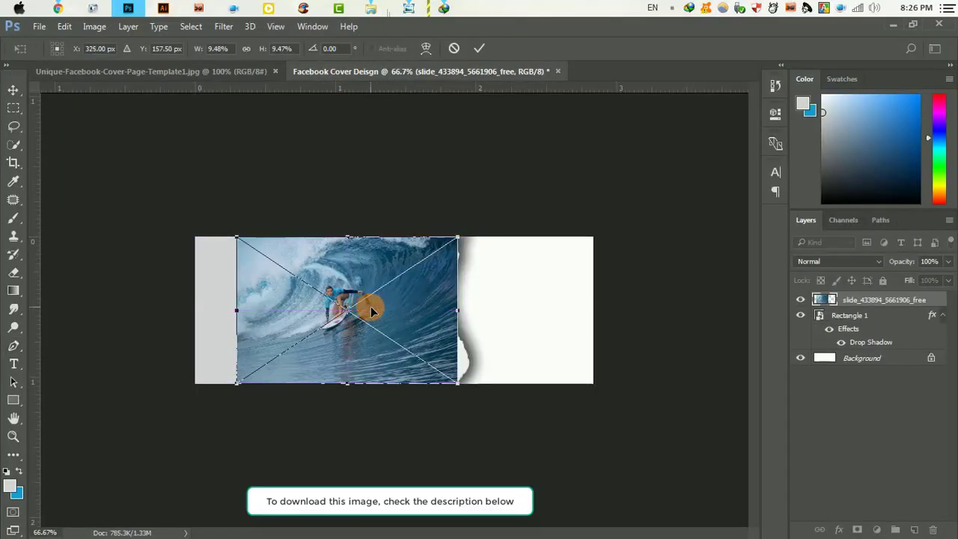
Enlarge the surfing photo and clip it into the torn-edge rectangle
{"action": "mouse_move", "coordinate": [457, 383]}
{"action": "left_mouse_down"}
{"action": "mouse_move", "coordinate": [586, 478]}
{"action": "mouse_move", "coordinate": [612, 477]}
{"action": "left_mouse_up"}
{"action": "double_click", "coordinate": [496, 306]}
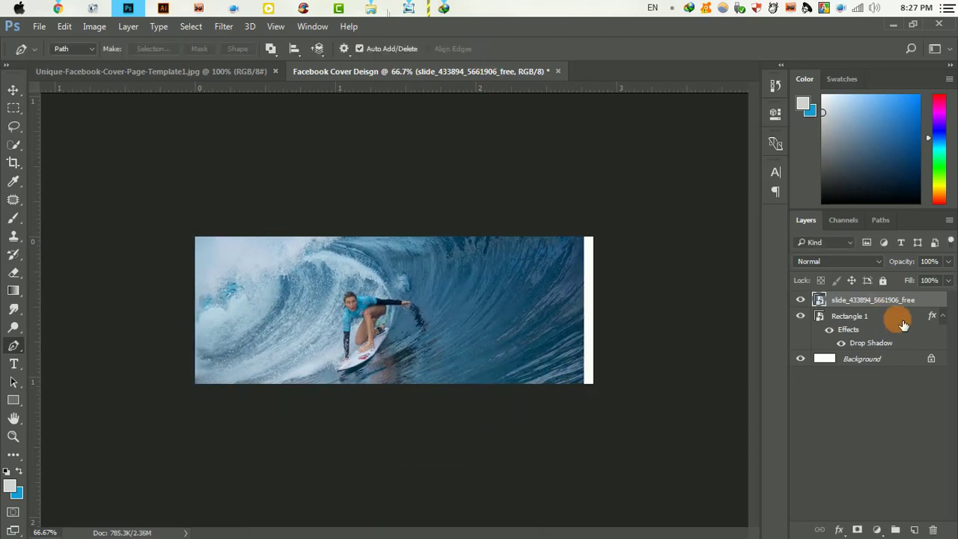
{"action": "left_click", "coordinate": [942, 316]}
{"action": "right_click", "coordinate": [926, 299]}
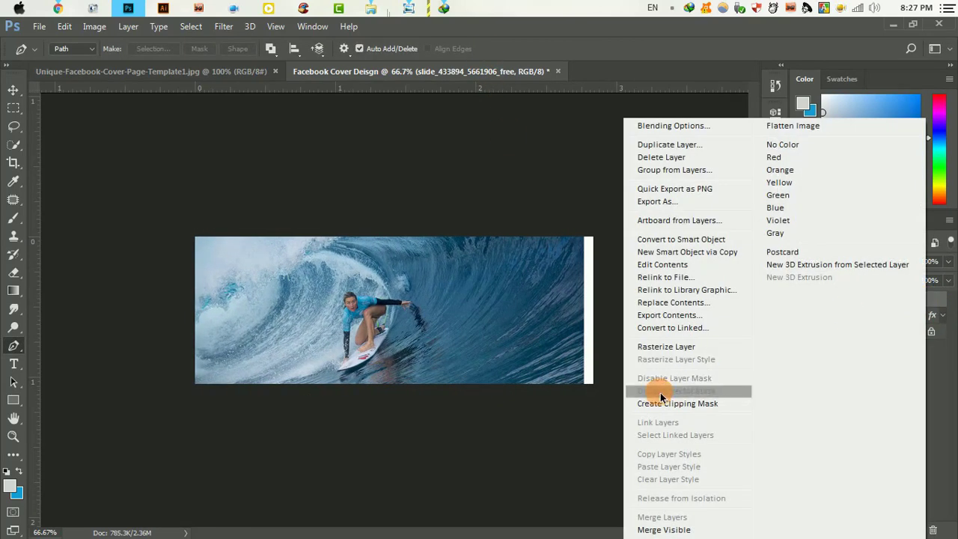
{"action": "left_click", "coordinate": [658, 403]}
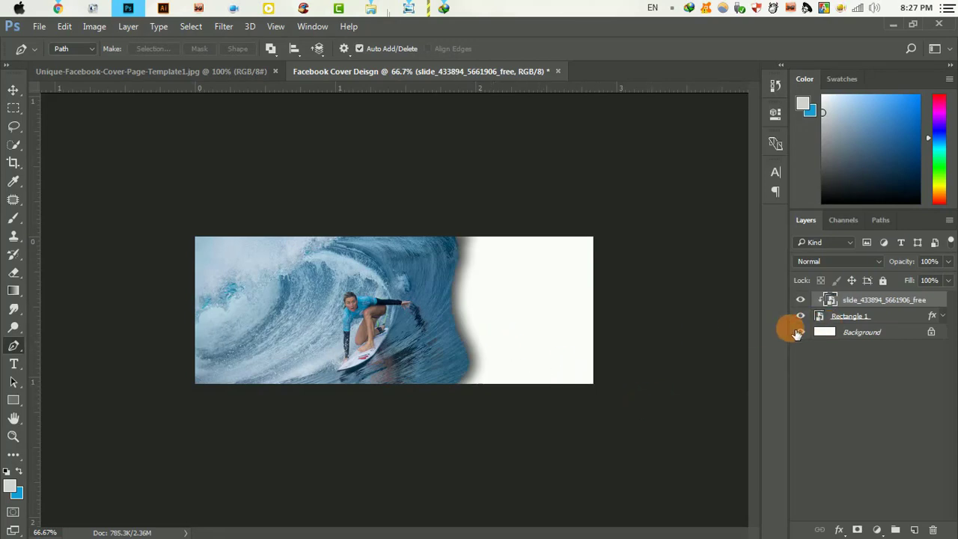
Group the photo and Rectangle 1 into Group 1, then check the photo layer
{"action": "left_click", "coordinate": [436, 273]}
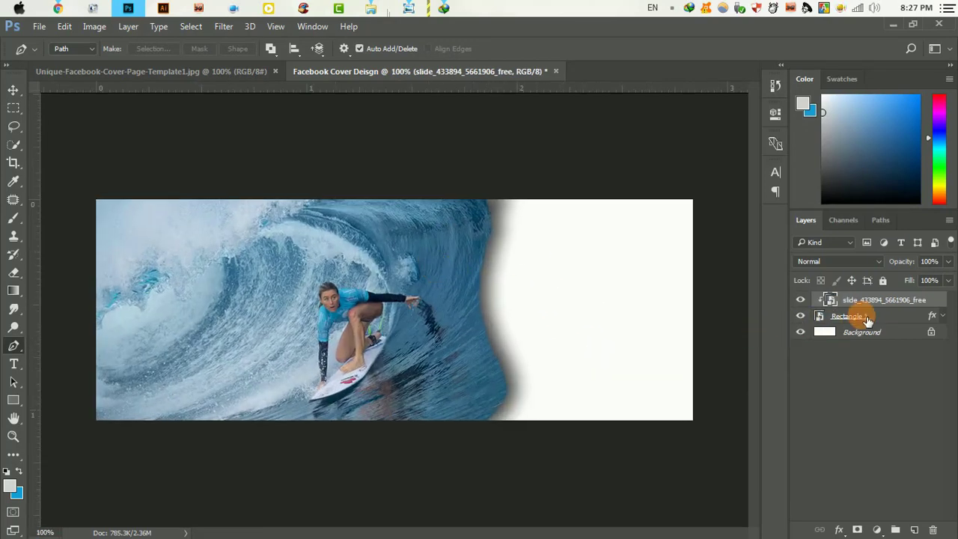
{"action": "left_click", "coordinate": [867, 319], "text": "shift"}
{"action": "left_click", "coordinate": [896, 529]}
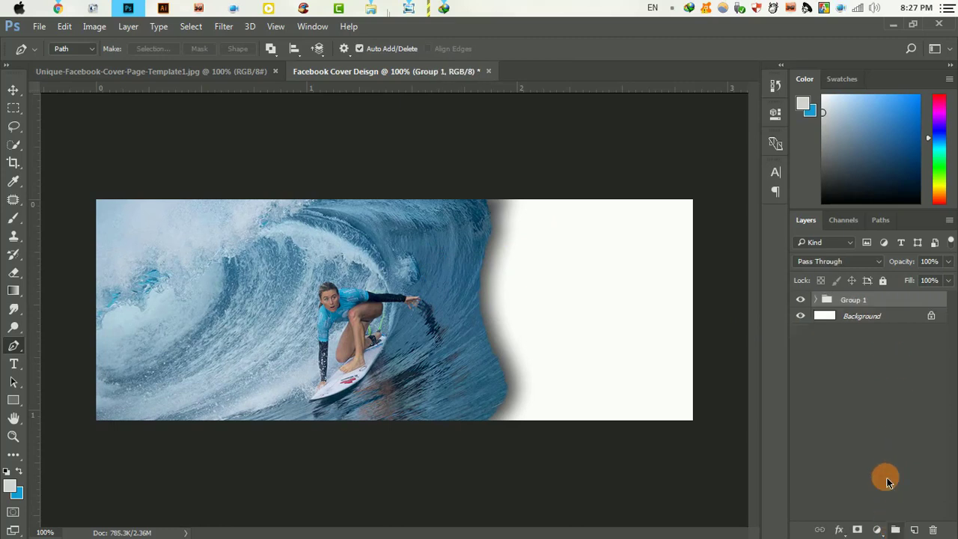
{"action": "left_click", "coordinate": [819, 300]}
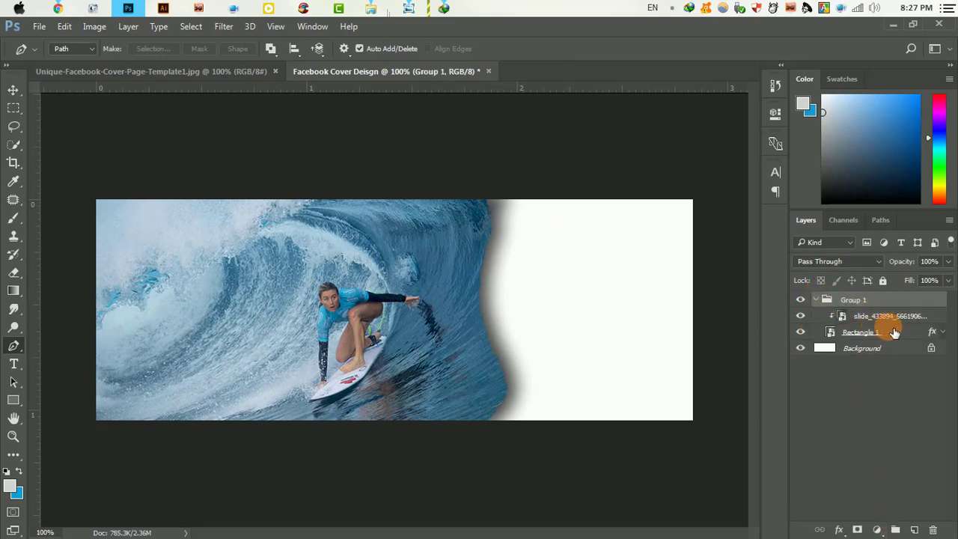
{"action": "left_click", "coordinate": [844, 320]}
{"action": "left_click", "coordinate": [809, 317]}
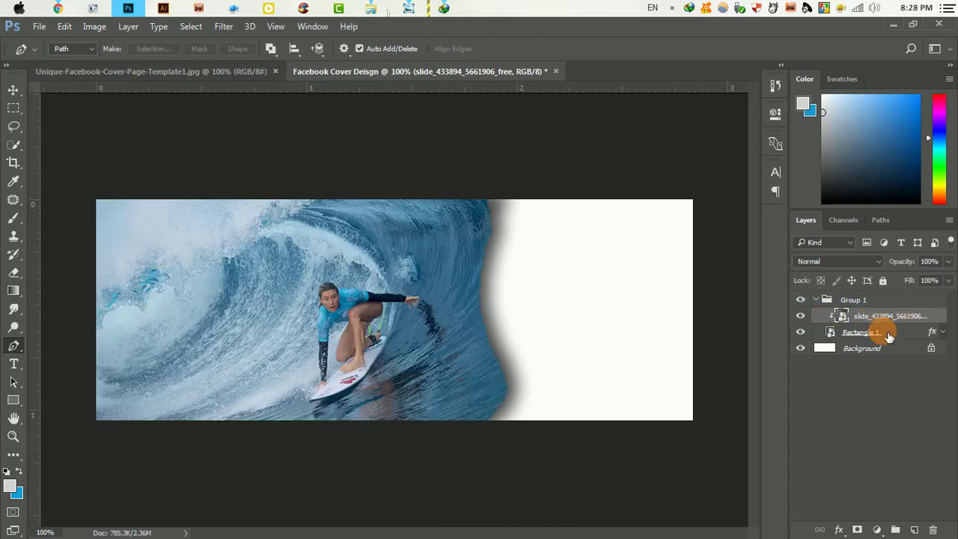
Duplicate the Rectangle 1 torn shape, hide the photo, and nudge the copy slightly left
{"action": "left_click_drag", "start_coordinate": [888, 336], "coordinate": [913, 529]}
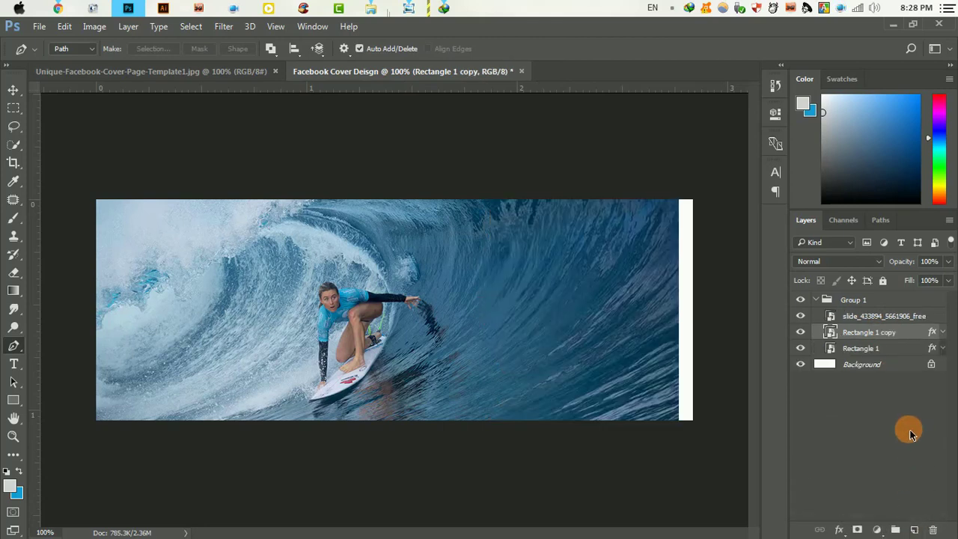
{"action": "left_click", "coordinate": [800, 316]}
{"action": "key", "text": "v"}
{"action": "left_click_drag", "start_coordinate": [447, 302], "coordinate": [441, 301]}
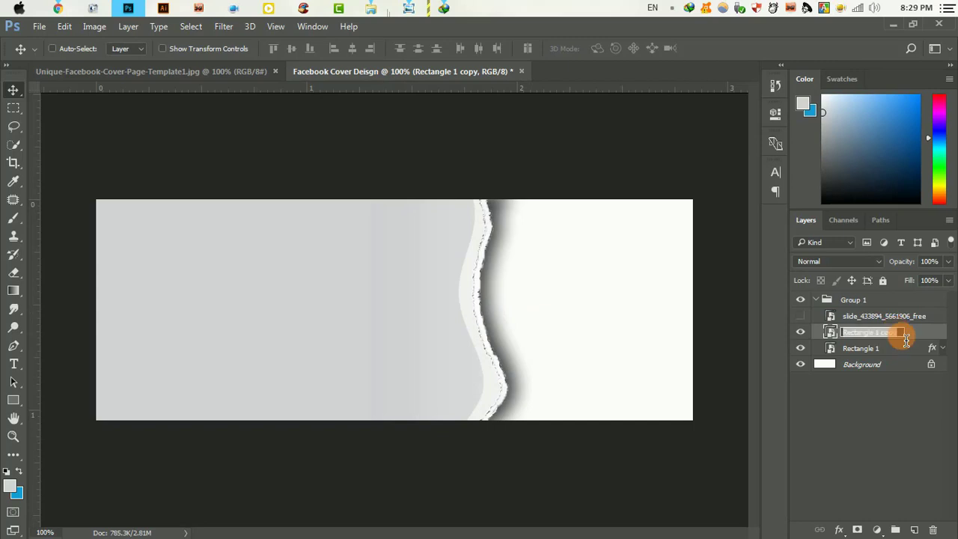
Give Rectangle 1 copy a white Color Overlay
{"action": "double_click", "coordinate": [923, 335]}
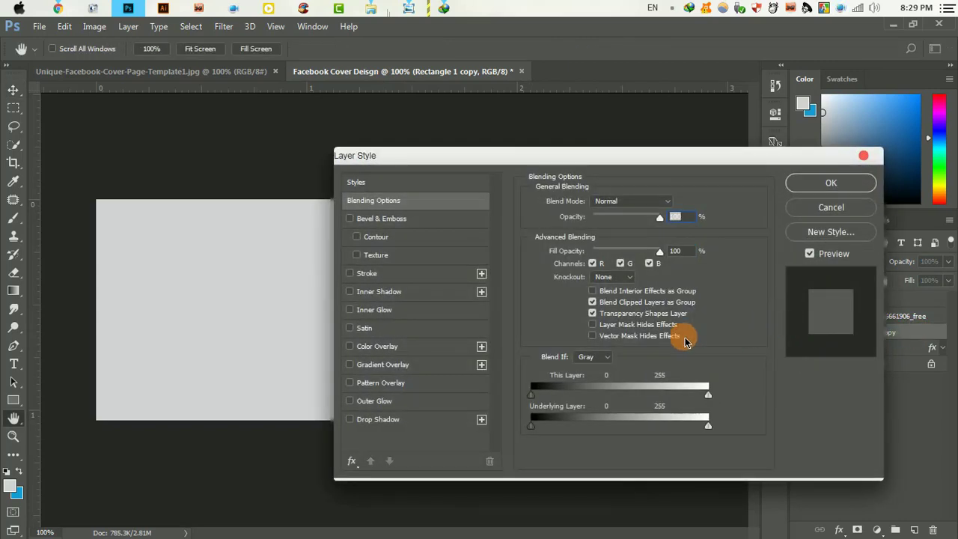
{"action": "left_click", "coordinate": [375, 345]}
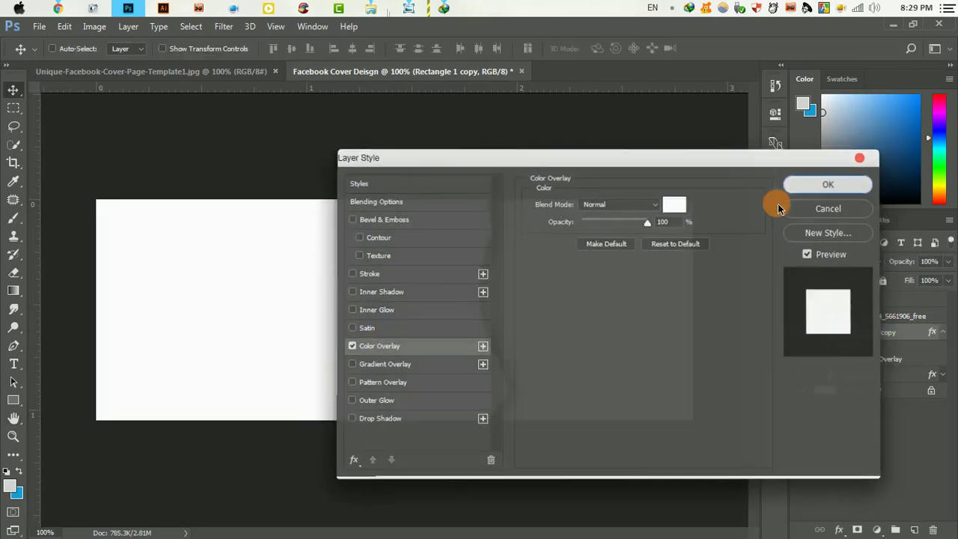
{"action": "left_click", "coordinate": [829, 183]}
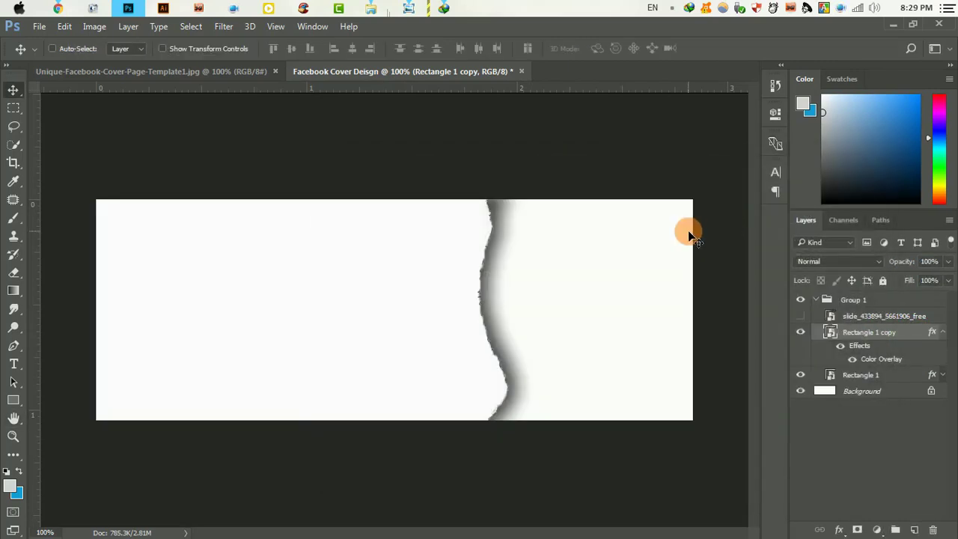
{"action": "left_click", "coordinate": [946, 332]}
Show the surfing photo again and clip it to Rectangle 1 copy
{"action": "left_click", "coordinate": [799, 316]}
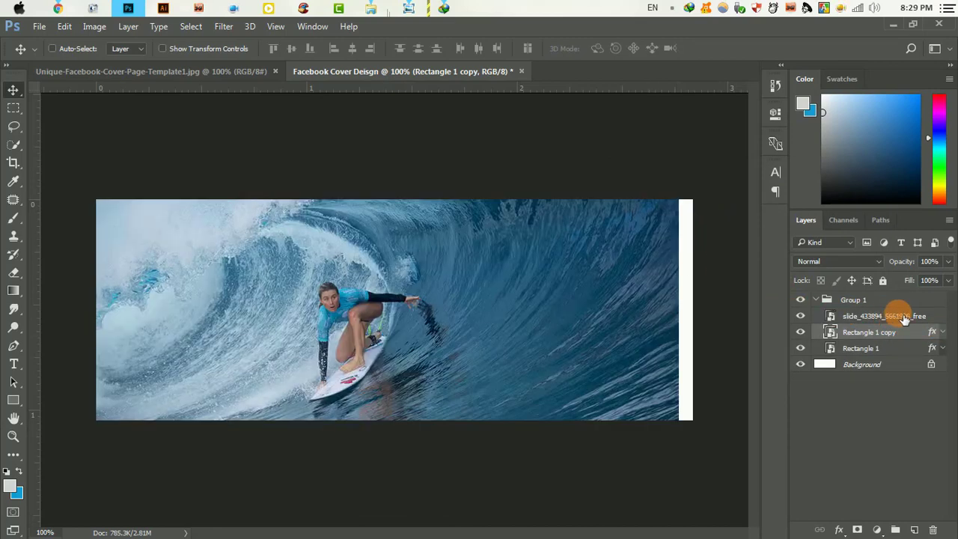
{"action": "right_click", "coordinate": [894, 316]}
{"action": "left_click", "coordinate": [648, 403]}
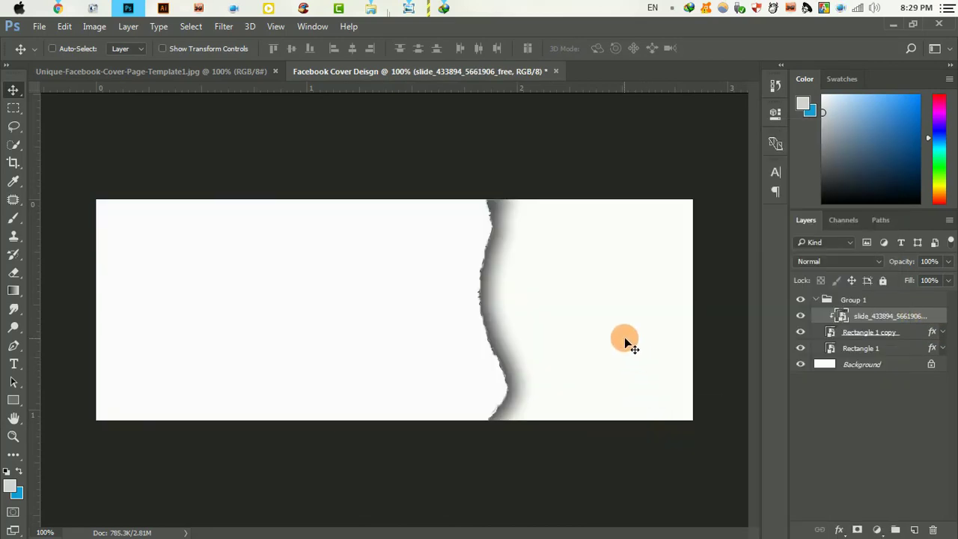
Convert Rectangle 1 copy into a Smart Object
{"action": "left_click", "coordinate": [944, 333]}
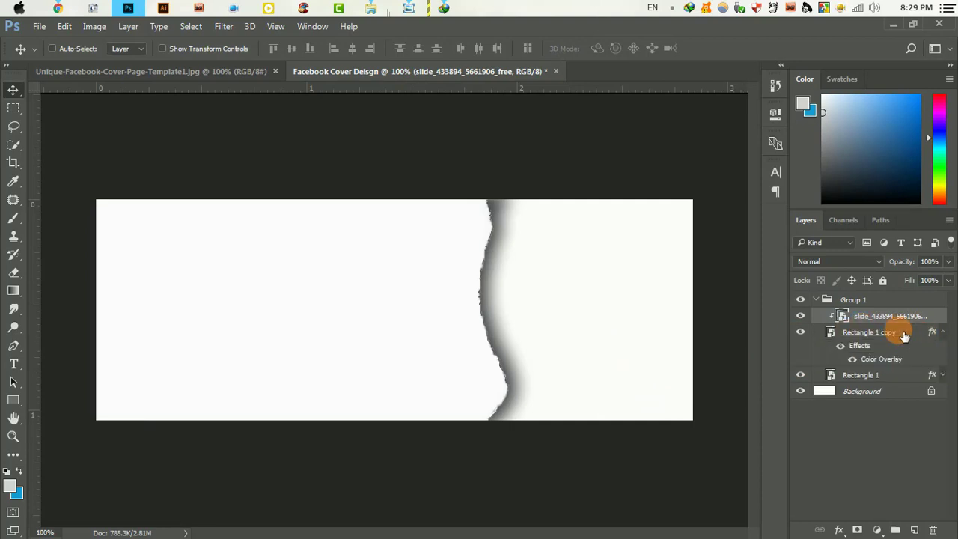
{"action": "left_click", "coordinate": [897, 332]}
{"action": "right_click", "coordinate": [897, 332]}
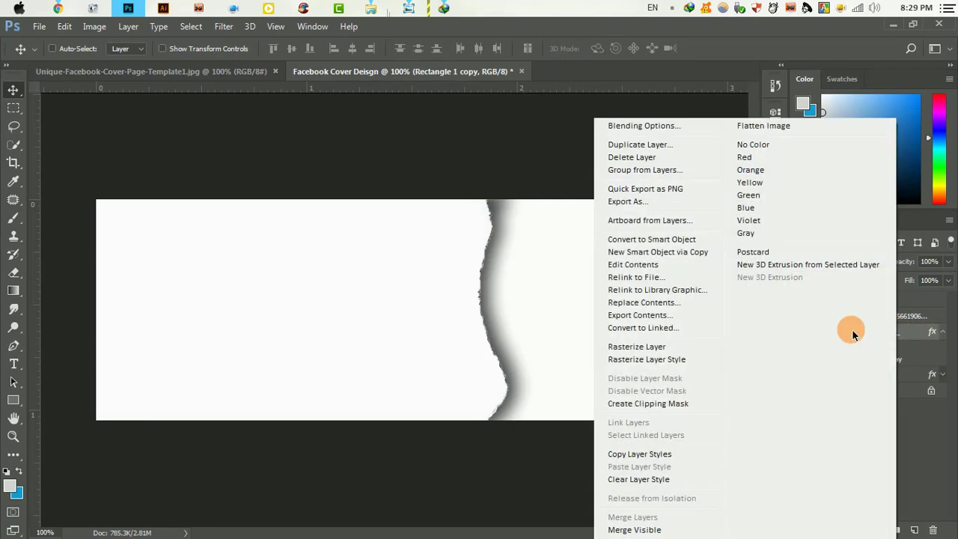
{"action": "left_click", "coordinate": [642, 238]}
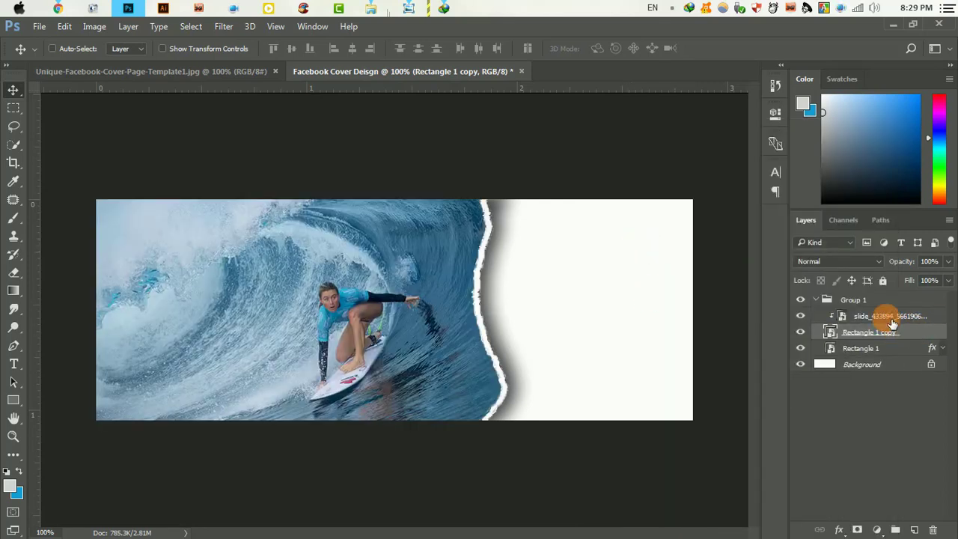
{"action": "left_click", "coordinate": [884, 334], "text": "ctrl"}
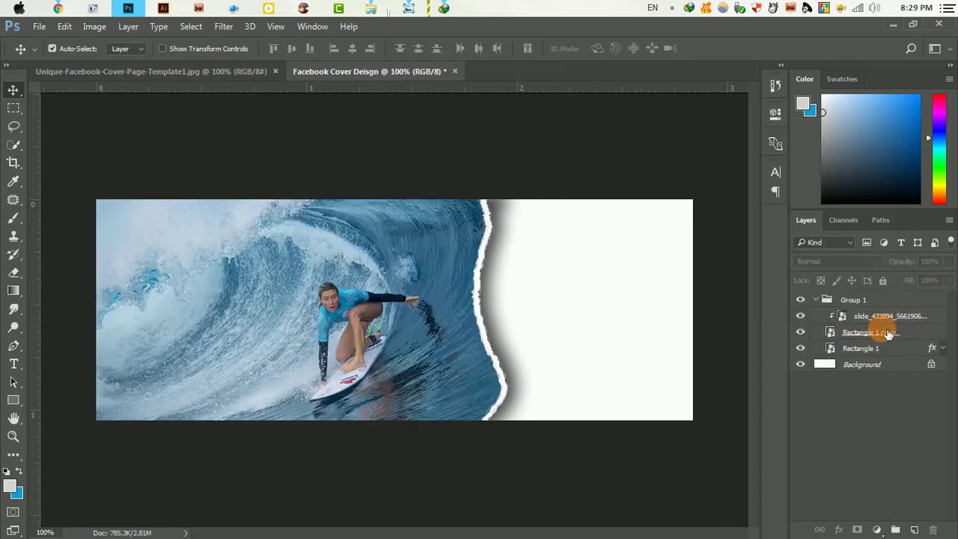
{"action": "left_click", "coordinate": [888, 334]}
{"action": "left_click", "coordinate": [860, 318], "text": "shift"}
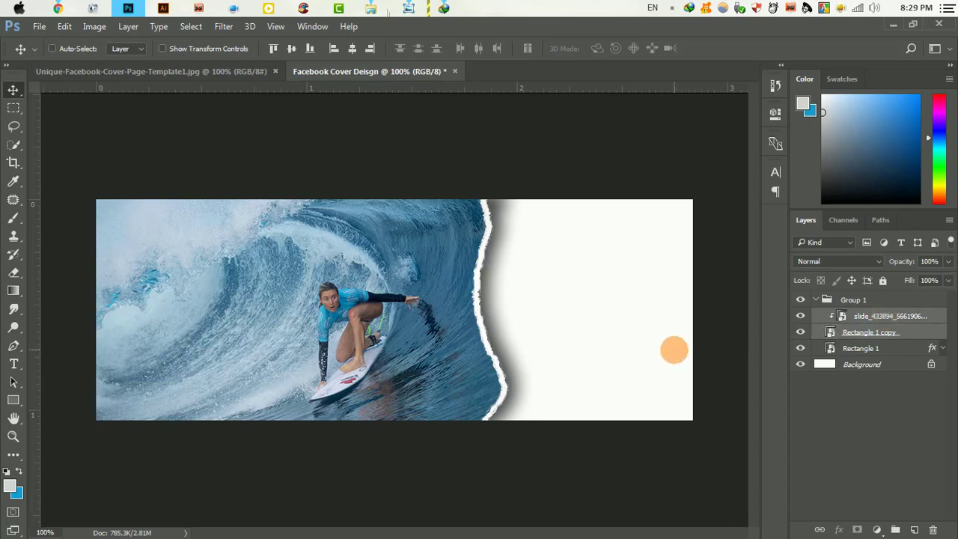
Add an 'Apple surfing' headline text box and shrink its font size
{"action": "left_click", "coordinate": [13, 364]}
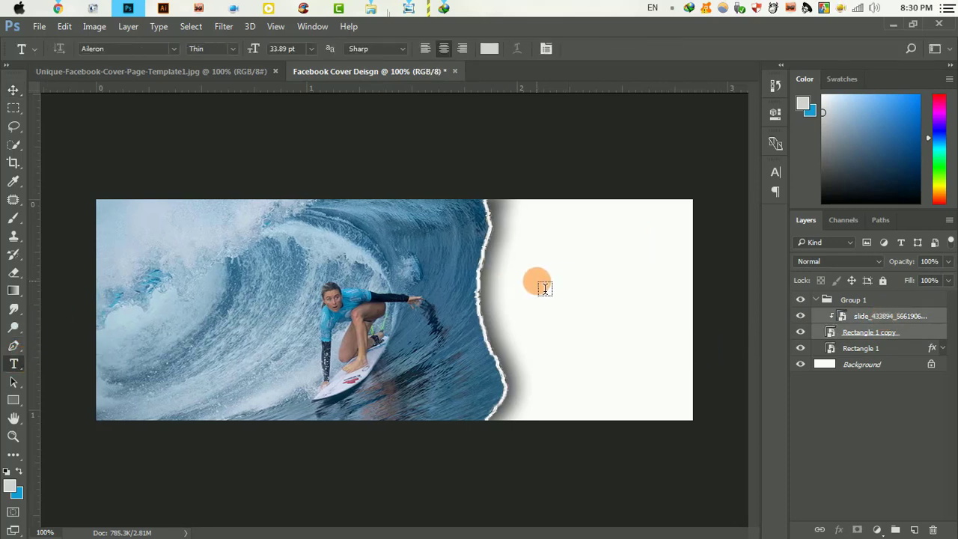
{"action": "left_click_drag", "start_coordinate": [536, 302], "coordinate": [536, 196]}
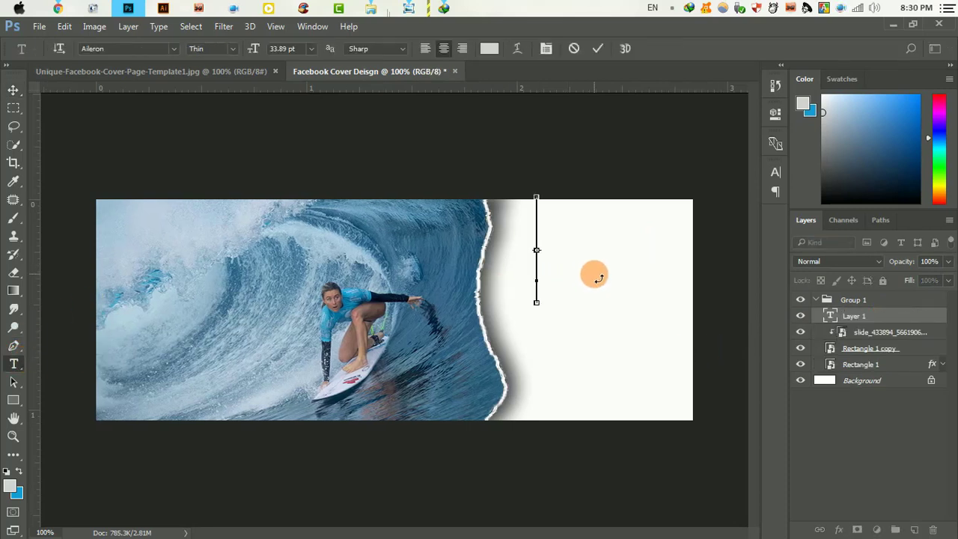
{"action": "type", "text": "Apple surfing"}
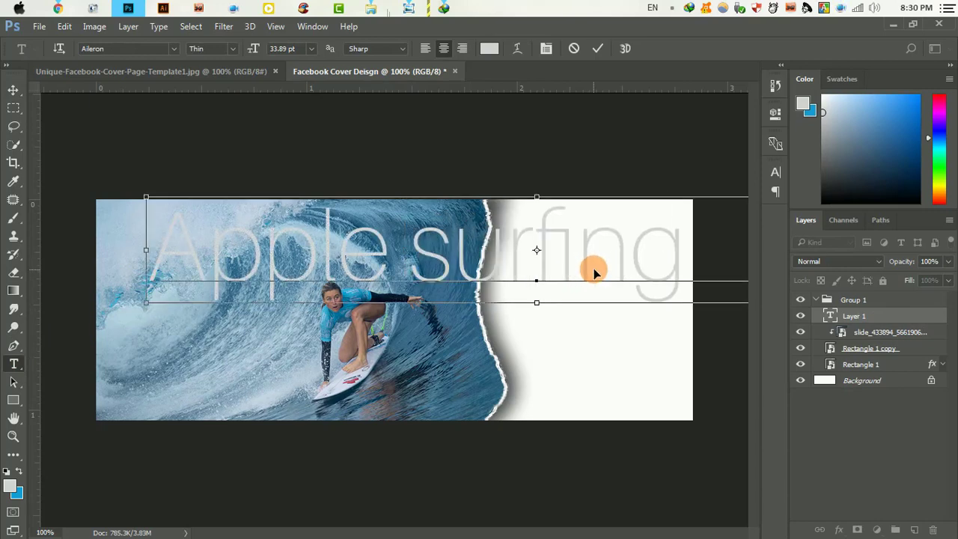
{"action": "key", "text": "ctrl+a"}
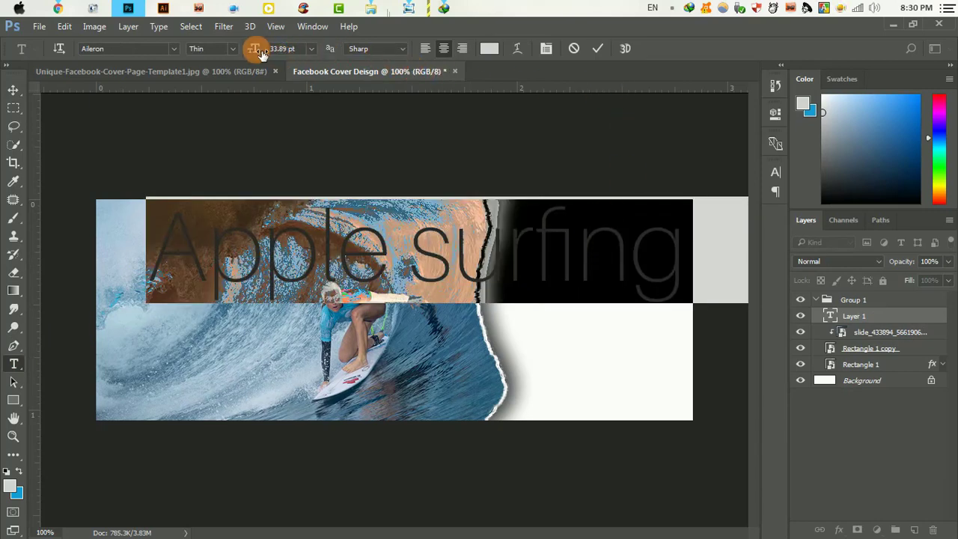
{"action": "left_click_drag", "start_coordinate": [261, 56], "coordinate": [252, 49]}
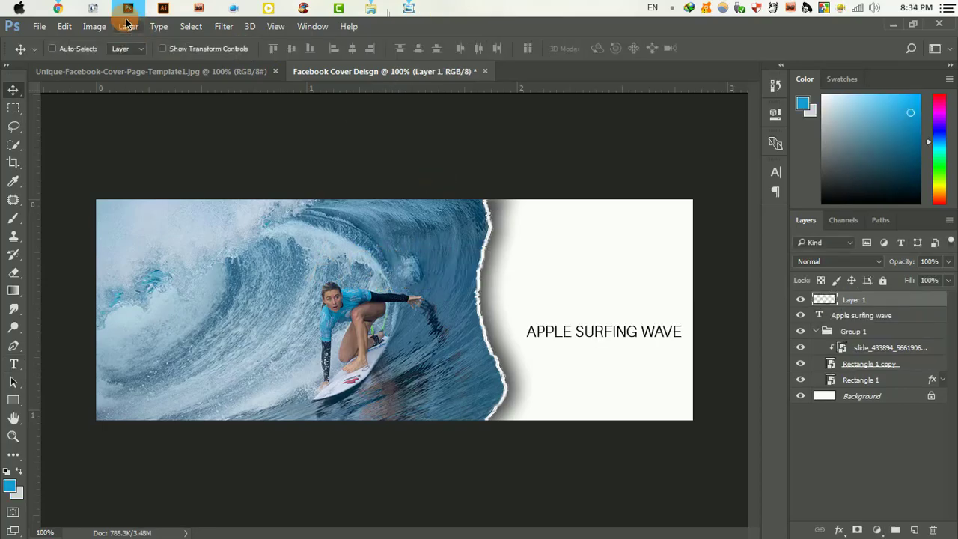
Save the surfer silhouette image from Chrome to the Desktop as icon-surf2
{"action": "left_click", "coordinate": [63, 9]}
{"action": "right_click", "coordinate": [463, 264]}
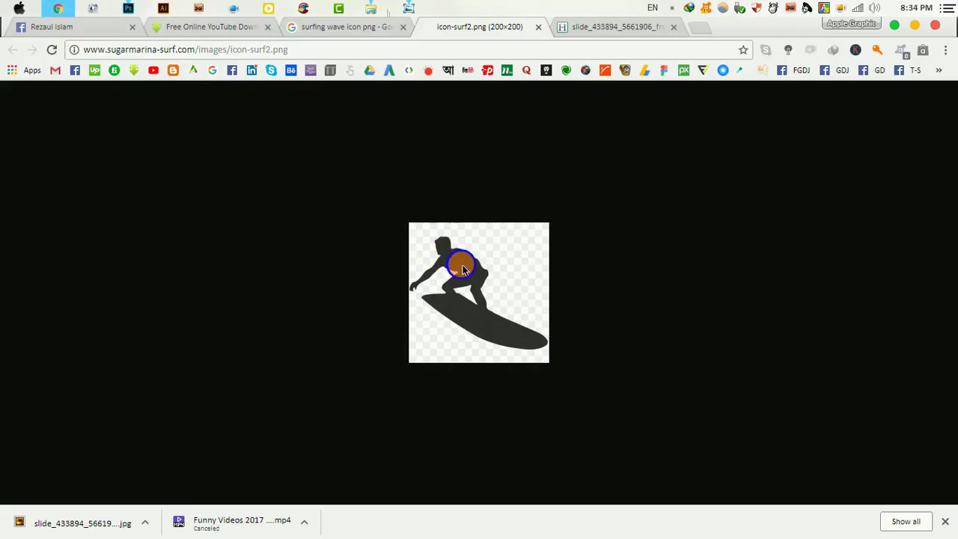
{"action": "left_click", "coordinate": [499, 289]}
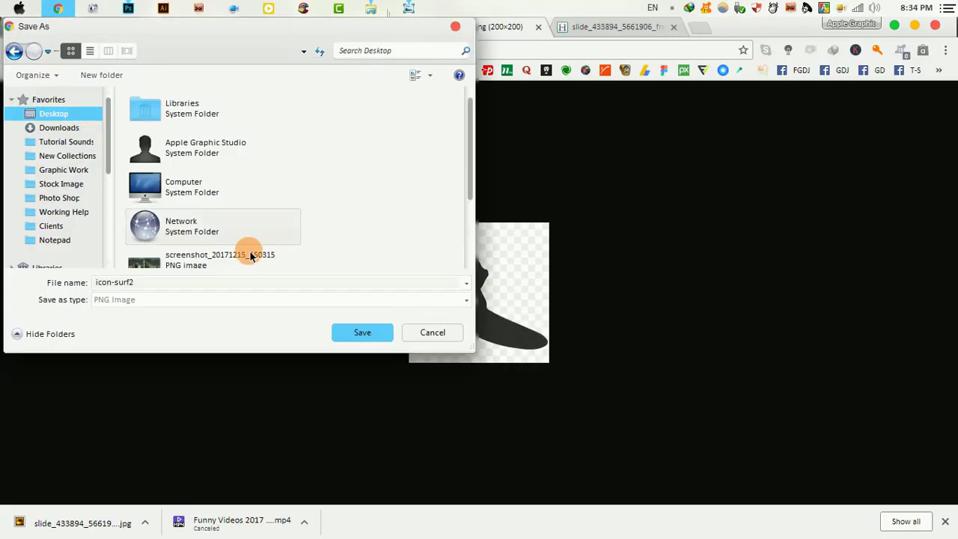
{"action": "left_click", "coordinate": [352, 334]}
Reveal the downloaded icon-surf2 in its folder and drag it into the cover
{"action": "right_click", "coordinate": [66, 530]}
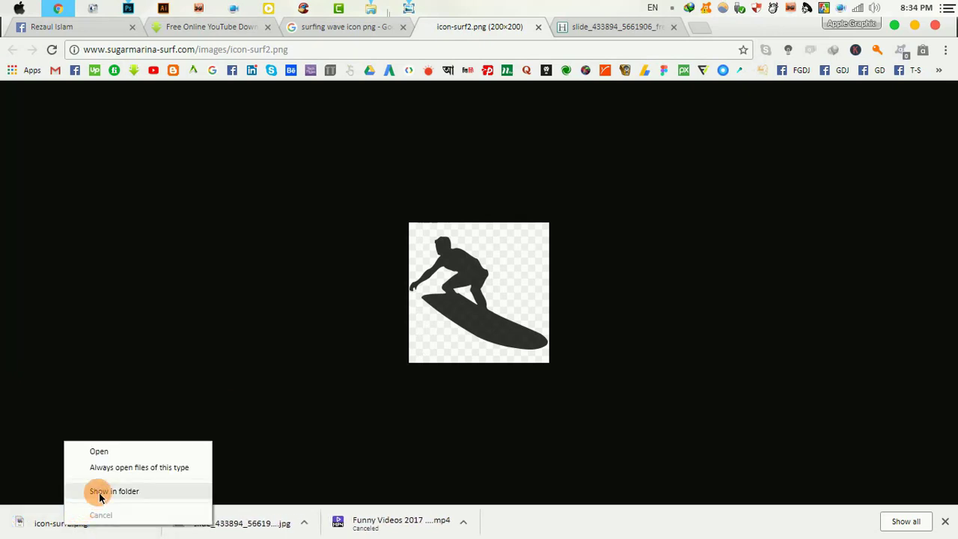
{"action": "left_click", "coordinate": [92, 490]}
{"action": "mouse_move", "coordinate": [582, 246]}
{"action": "left_mouse_down"}
{"action": "mouse_move", "coordinate": [370, 154]}
{"action": "mouse_move", "coordinate": [593, 282]}
{"action": "left_mouse_up"}
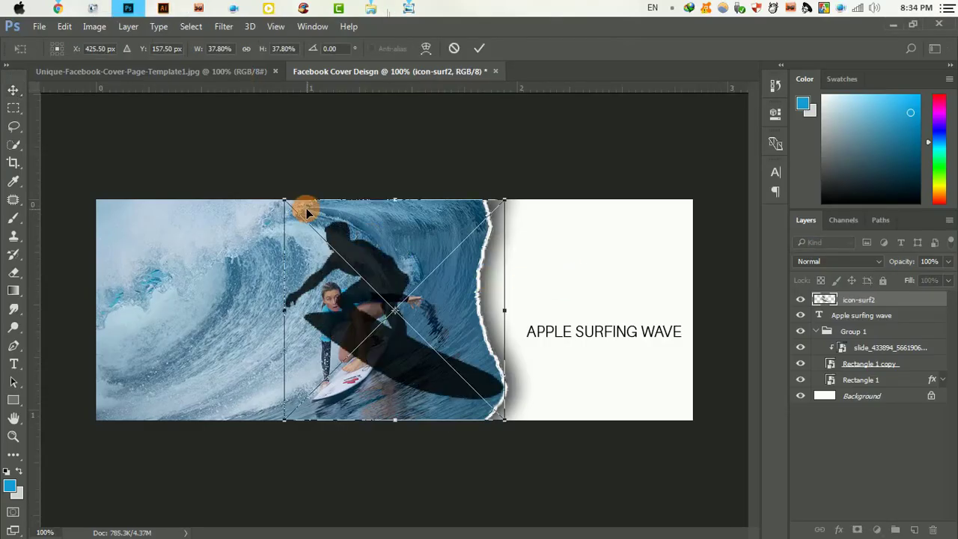
Scale the surfer icon to about 17%, commit, and nudge it just above the headline
{"action": "mouse_move", "coordinate": [288, 203]}
{"action": "left_mouse_down"}
{"action": "mouse_move", "coordinate": [344, 260]}
{"action": "mouse_move", "coordinate": [612, 270]}
{"action": "left_mouse_up"}
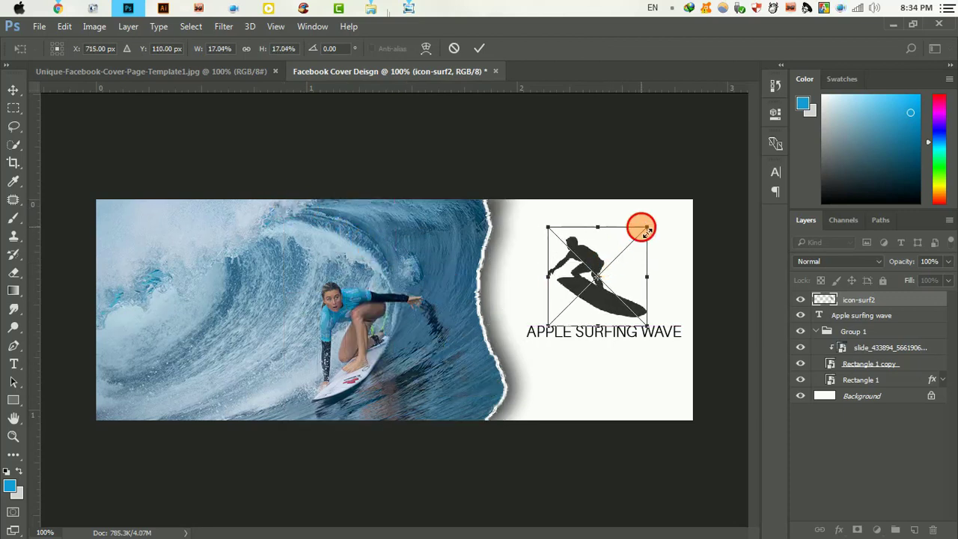
{"action": "left_click_drag", "start_coordinate": [646, 230], "coordinate": [633, 232]}
{"action": "left_click", "coordinate": [478, 48]}
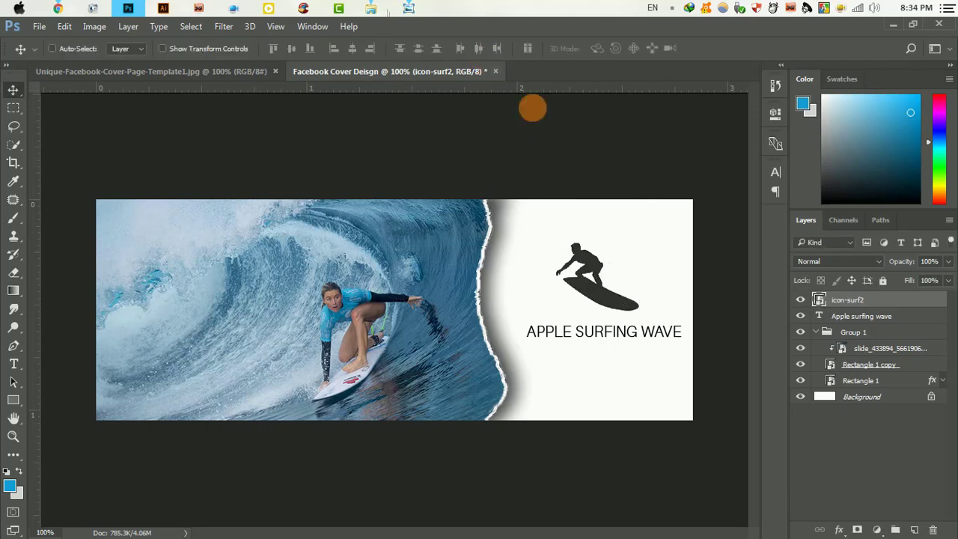
{"action": "left_click_drag", "start_coordinate": [599, 276], "coordinate": [594, 283]}
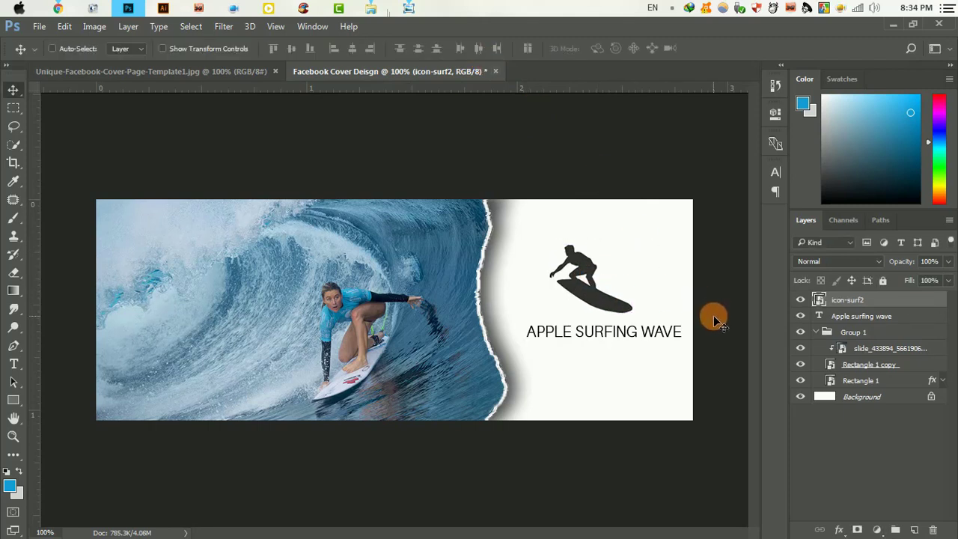
{"action": "key", "text": "Down"}
{"action": "key", "text": "Down"}
{"action": "key", "text": "Down"}
Add a Foreground to Background Gradient Overlay to icon-surf2 with a #0153a5 dark blue end stop
{"action": "double_click", "coordinate": [895, 302]}
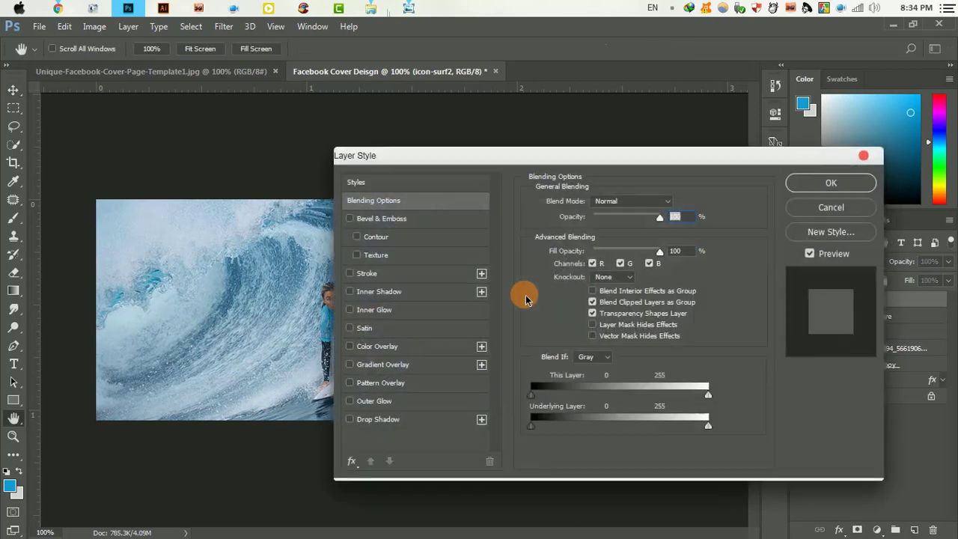
{"action": "left_click", "coordinate": [389, 365]}
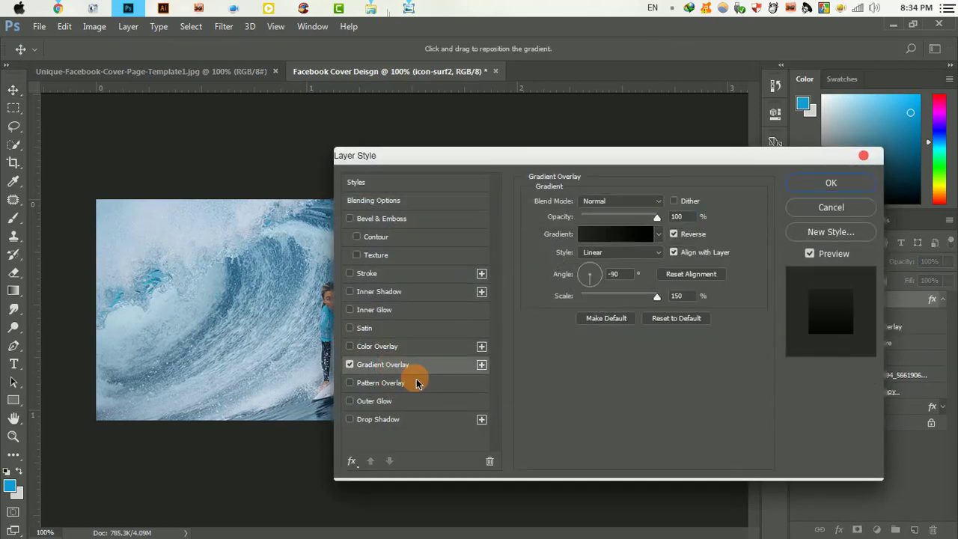
{"action": "left_click", "coordinate": [603, 238]}
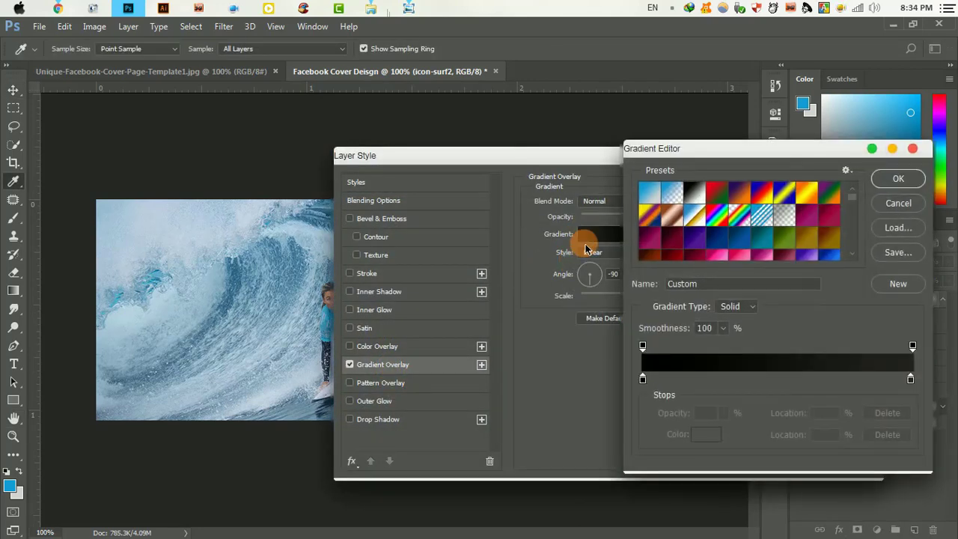
{"action": "left_click", "coordinate": [651, 194]}
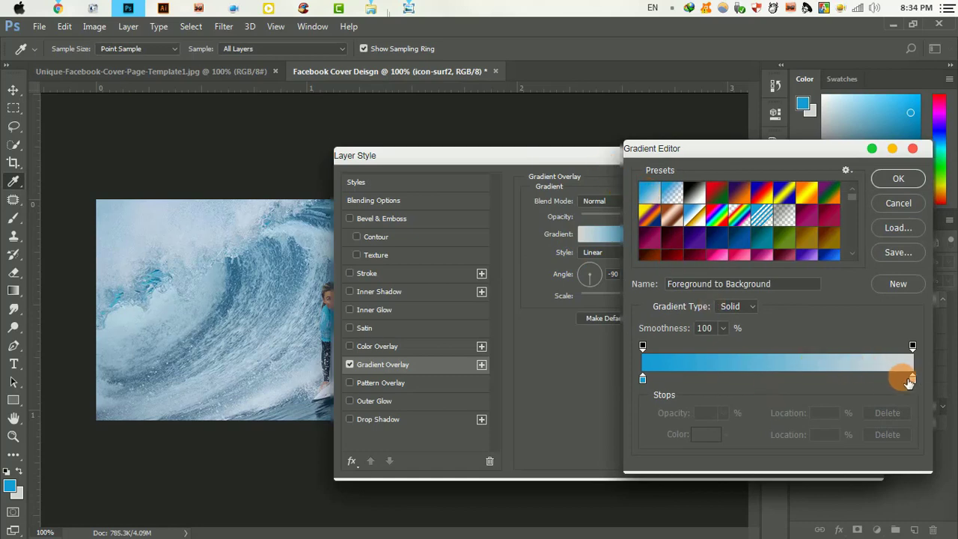
{"action": "double_click", "coordinate": [912, 380]}
{"action": "left_click_drag", "start_coordinate": [680, 272], "coordinate": [686, 262]}
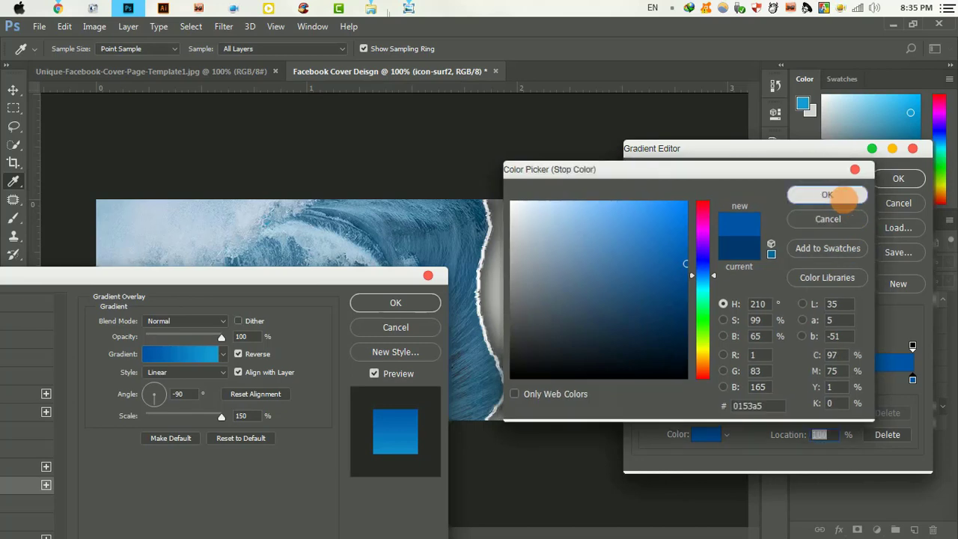
{"action": "left_click", "coordinate": [829, 194]}
{"action": "left_click", "coordinate": [897, 178]}
Untick Reverse and apply the gradient overlay to the icon
{"action": "left_click_drag", "start_coordinate": [423, 273], "coordinate": [432, 298]}
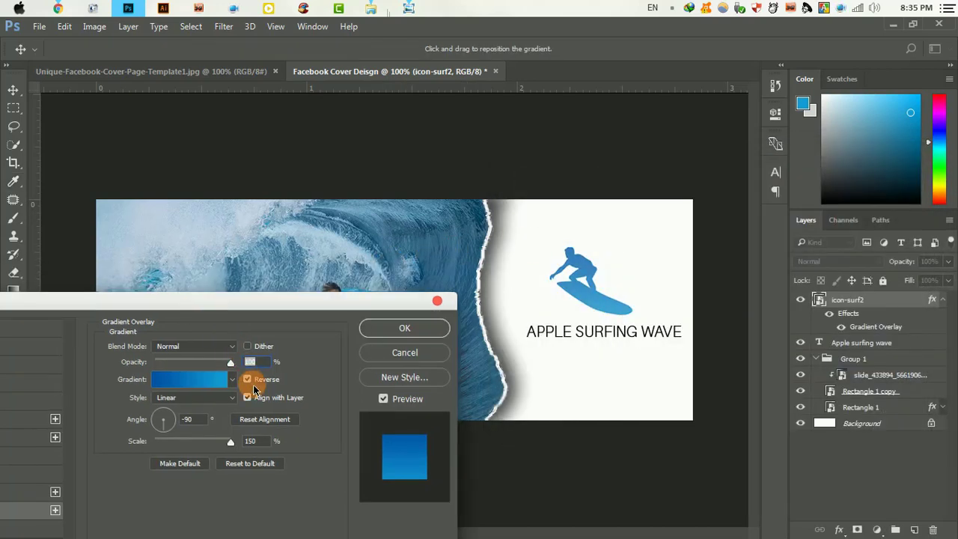
{"action": "left_click", "coordinate": [248, 380]}
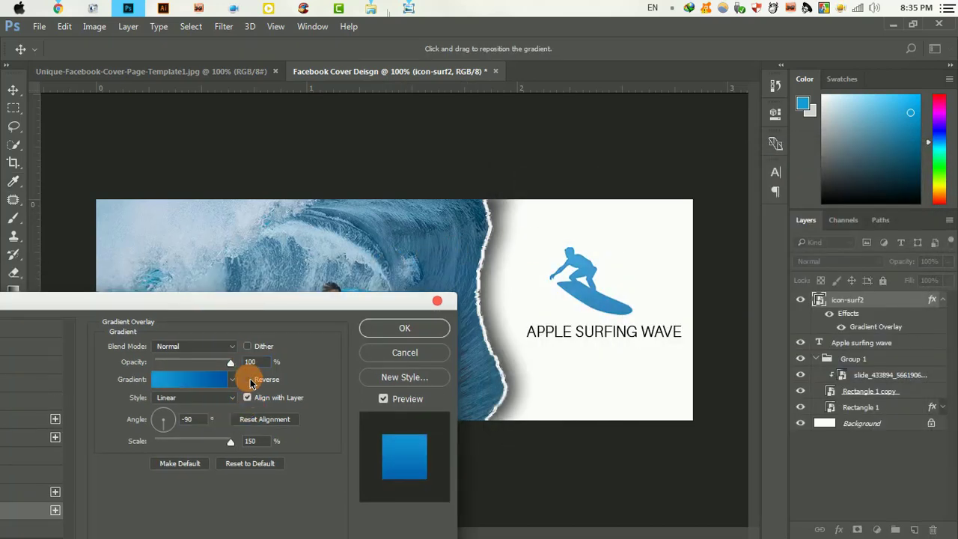
{"action": "left_click", "coordinate": [405, 327]}
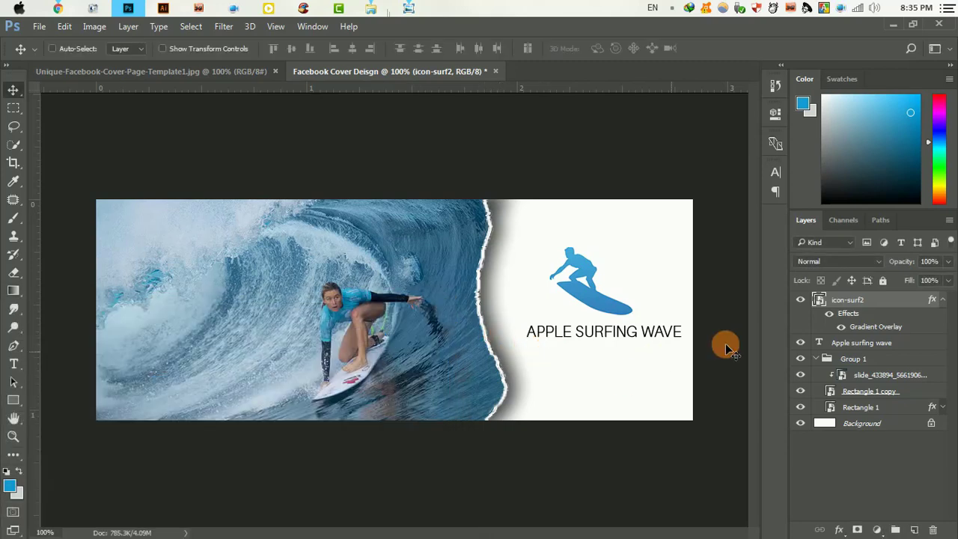
{"action": "left_click", "coordinate": [943, 300]}
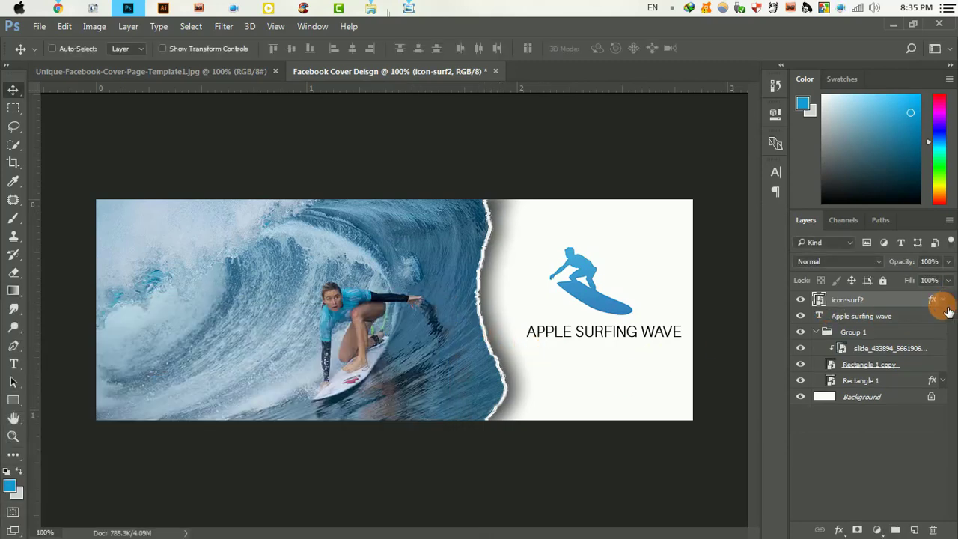
Set the headline font to Lemon/Milk
{"action": "left_click", "coordinate": [868, 316]}
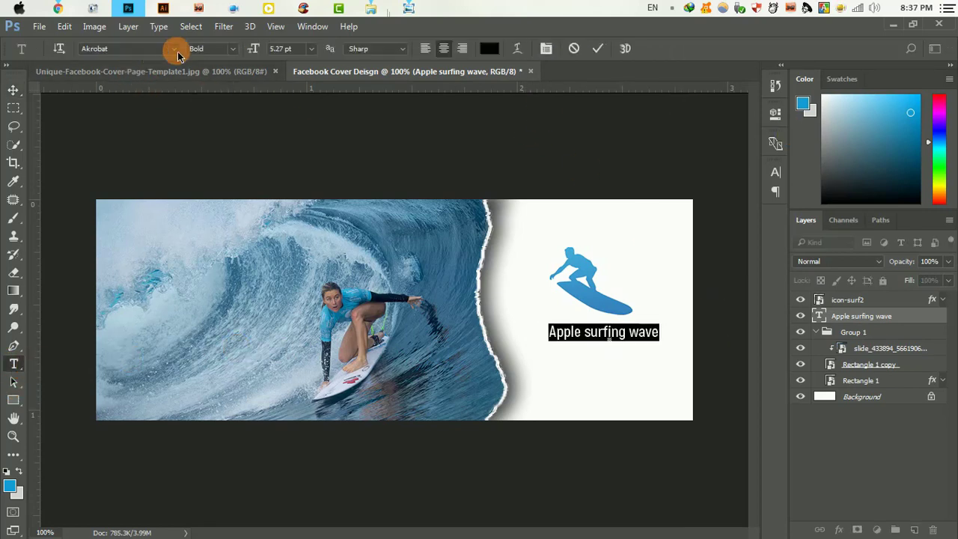
{"action": "left_click", "coordinate": [174, 49]}
{"action": "mouse_move", "coordinate": [342, 140]}
{"action": "left_mouse_down"}
{"action": "mouse_move", "coordinate": [334, 402]}
{"action": "mouse_move", "coordinate": [341, 268]}
{"action": "left_mouse_up"}
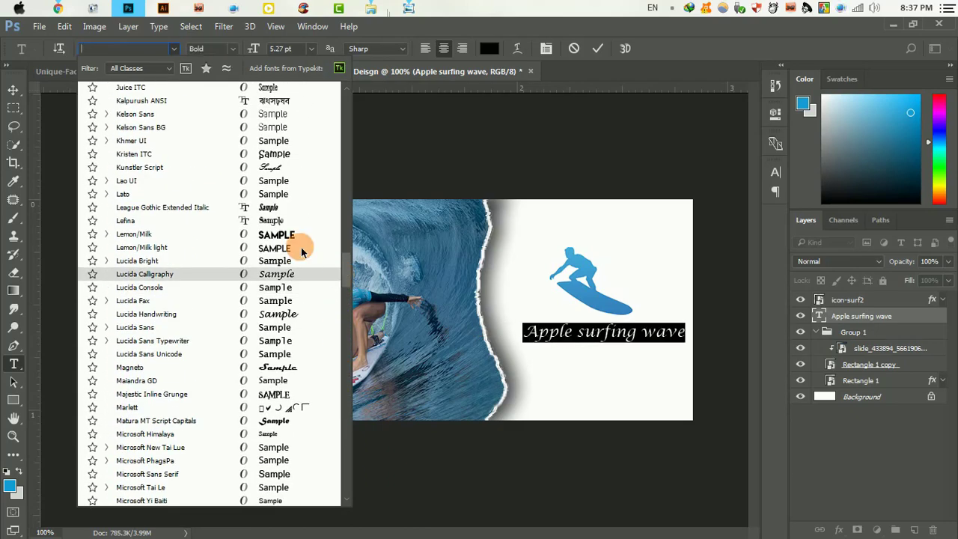
{"action": "left_click", "coordinate": [290, 241]}
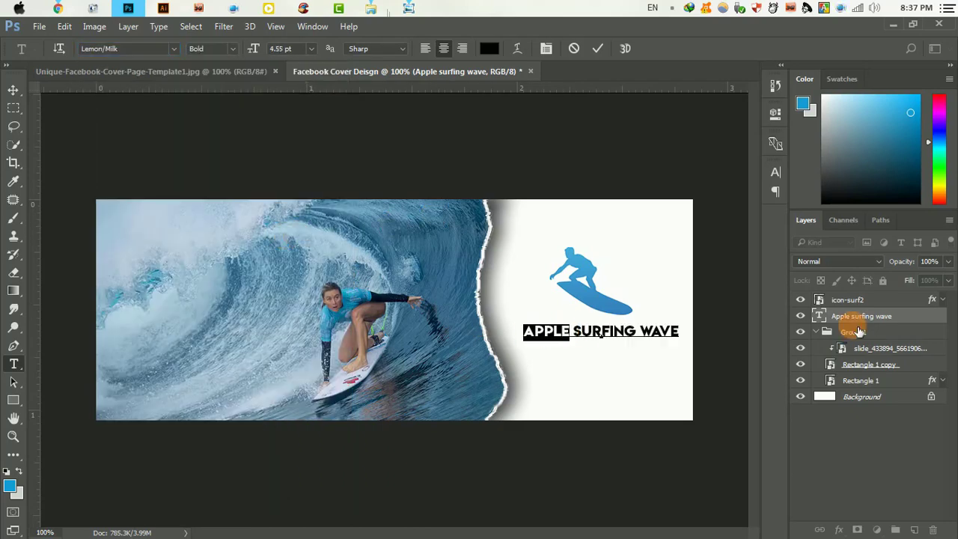
Colour the headline text blue #3a8fc8
{"action": "left_click", "coordinate": [775, 171]}
{"action": "left_click", "coordinate": [738, 252]}
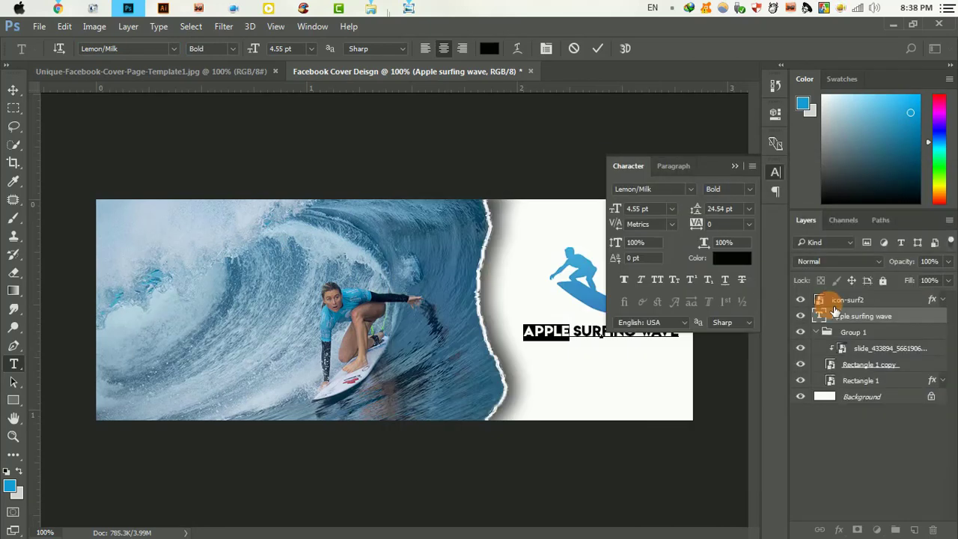
{"action": "left_click_drag", "start_coordinate": [825, 190], "coordinate": [783, 241]}
{"action": "left_click", "coordinate": [623, 292]}
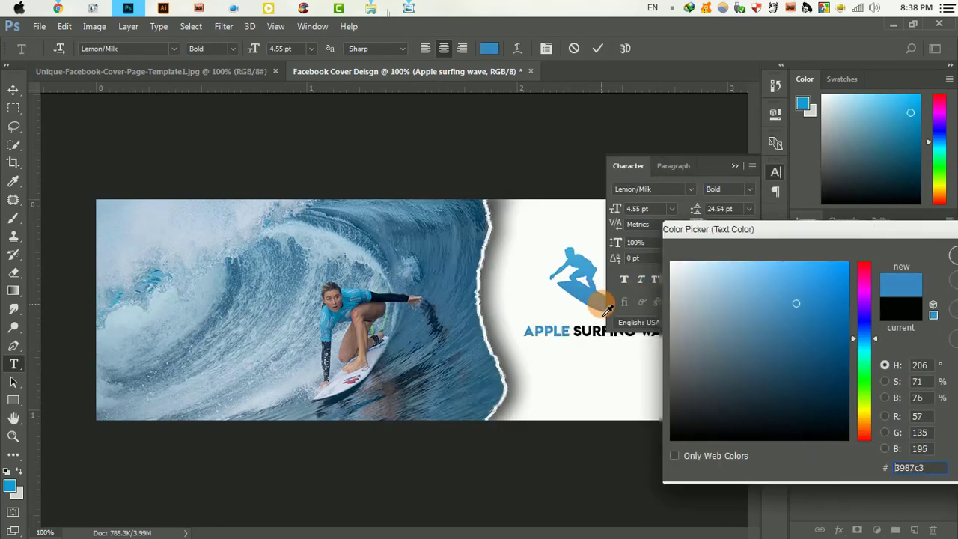
{"action": "key", "text": "Return"}
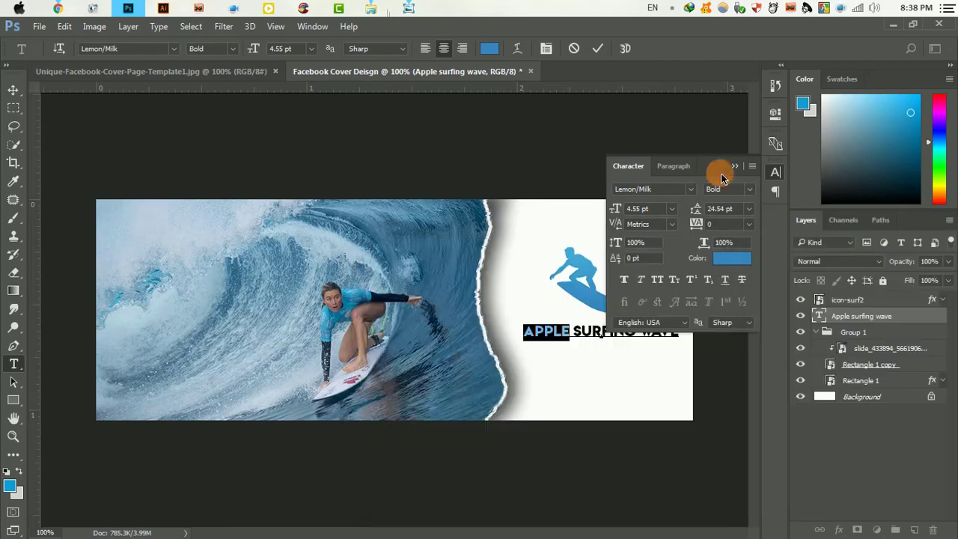
{"action": "left_click", "coordinate": [734, 166]}
{"action": "left_click", "coordinate": [12, 90]}
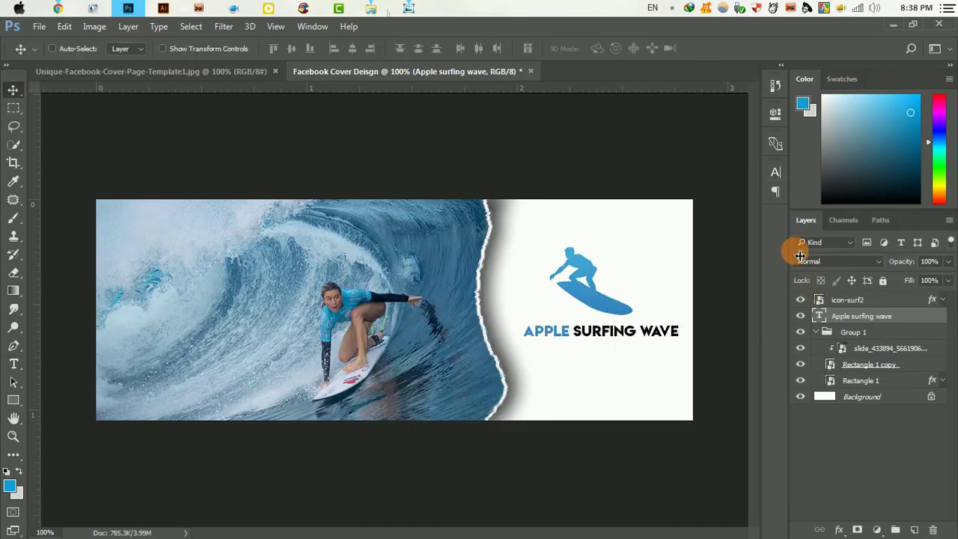
Set the word Apple to Boulevard Saint Denis at 9.55 pt and commit
{"action": "left_click", "coordinate": [18, 369]}
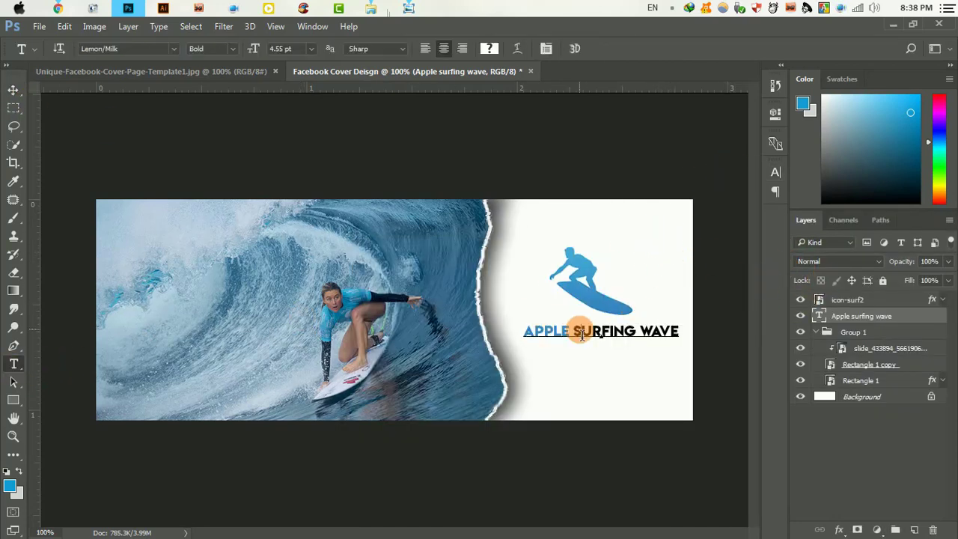
{"action": "left_click_drag", "start_coordinate": [570, 331], "coordinate": [523, 331]}
{"action": "left_click", "coordinate": [168, 52]}
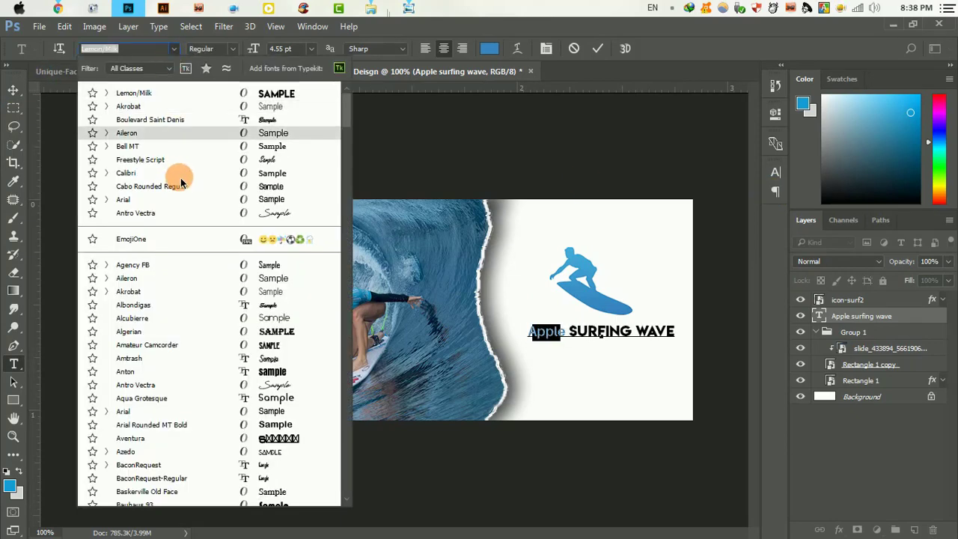
{"action": "left_click", "coordinate": [175, 119]}
{"action": "left_click_drag", "start_coordinate": [253, 47], "coordinate": [259, 46]}
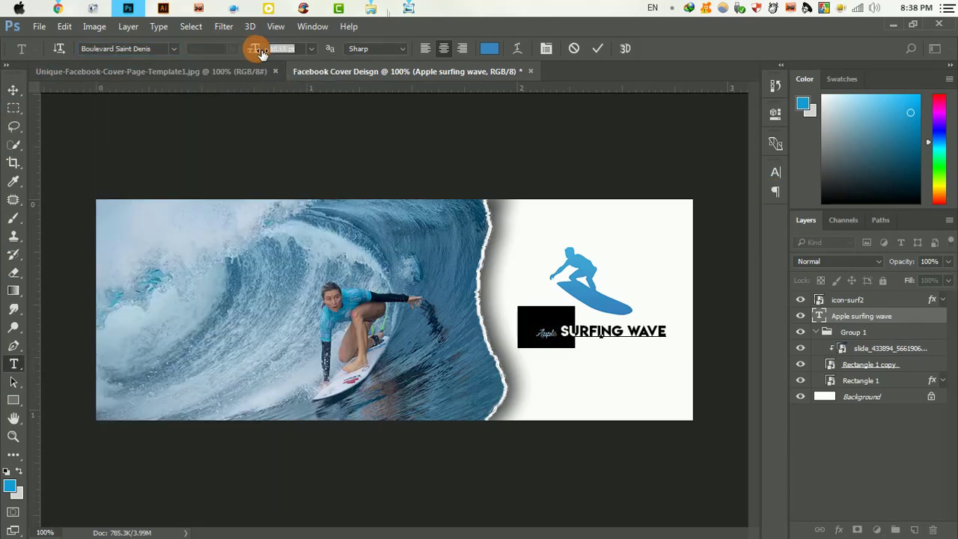
{"action": "left_click", "coordinate": [598, 48]}
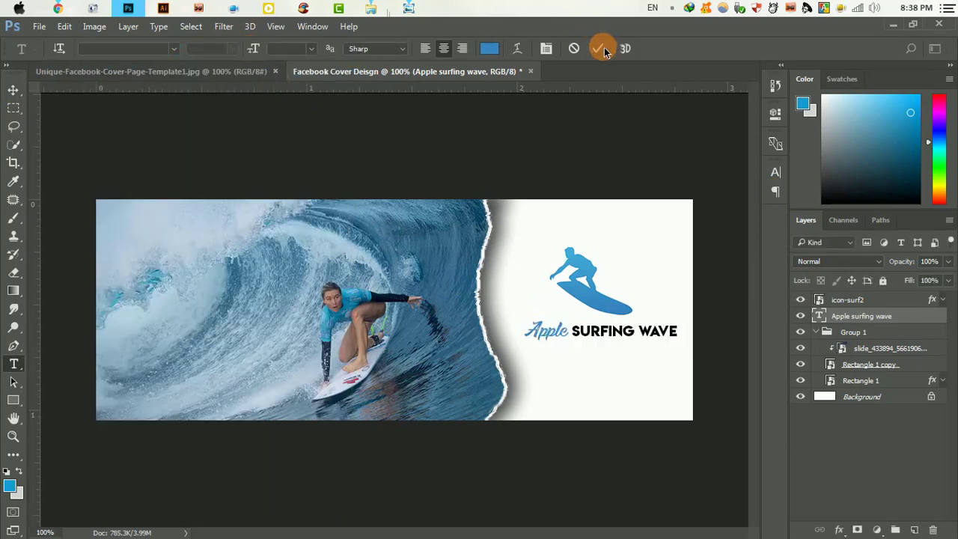
{"action": "left_click", "coordinate": [13, 400]}
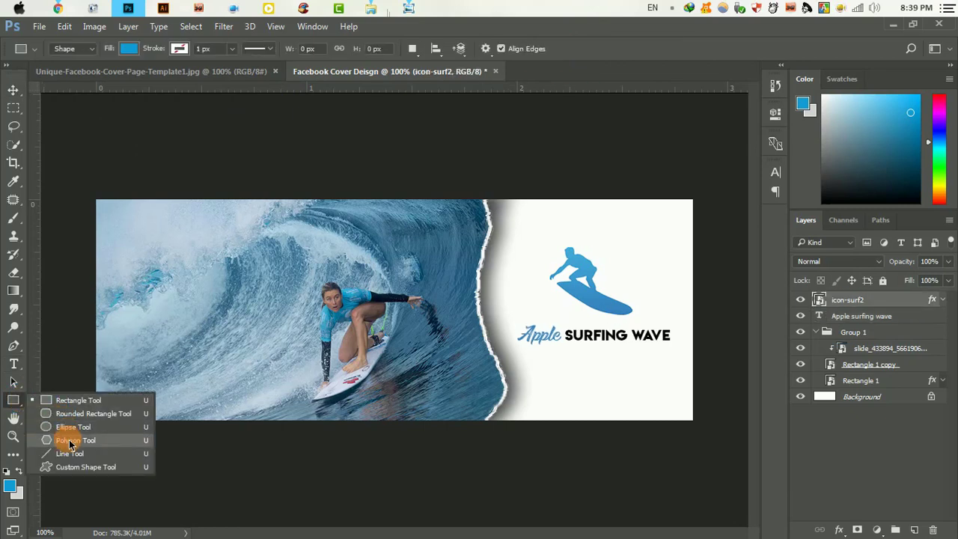
Draw a blue circle on the cover with the Ellipse tool
{"action": "left_click", "coordinate": [67, 432]}
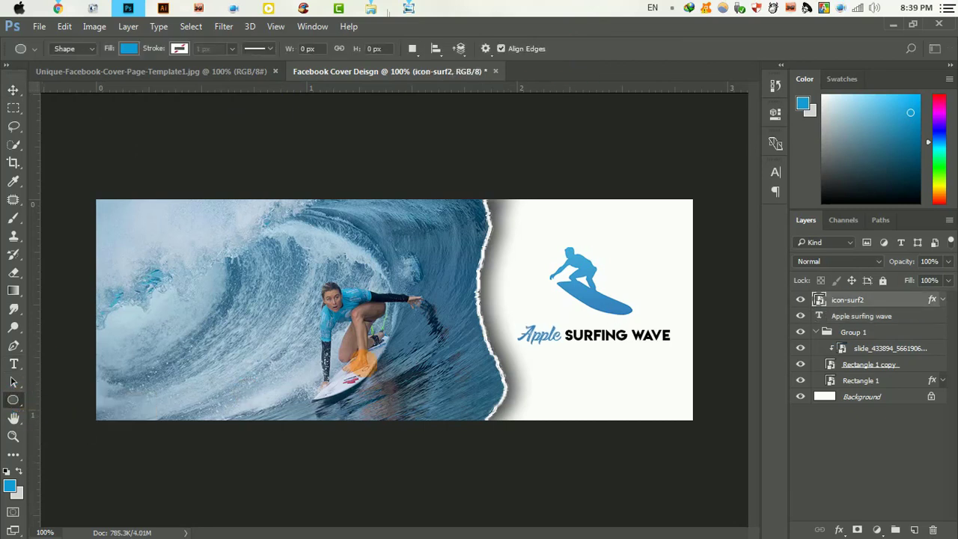
{"action": "left_click_drag", "start_coordinate": [544, 229], "coordinate": [611, 297]}
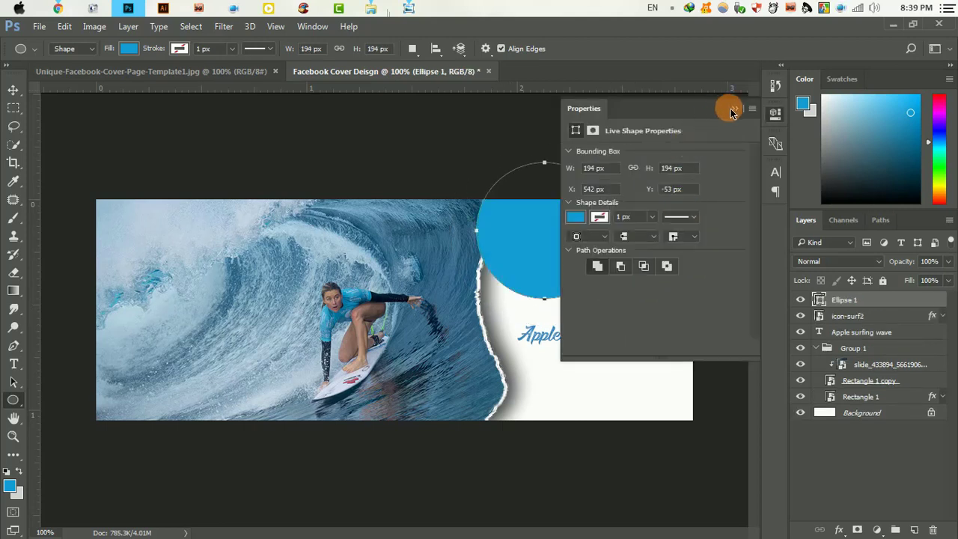
{"action": "left_click", "coordinate": [732, 113]}
Move the circle above the headline and scale it to about 79%
{"action": "left_click", "coordinate": [13, 90]}
{"action": "left_click_drag", "start_coordinate": [559, 277], "coordinate": [607, 305]}
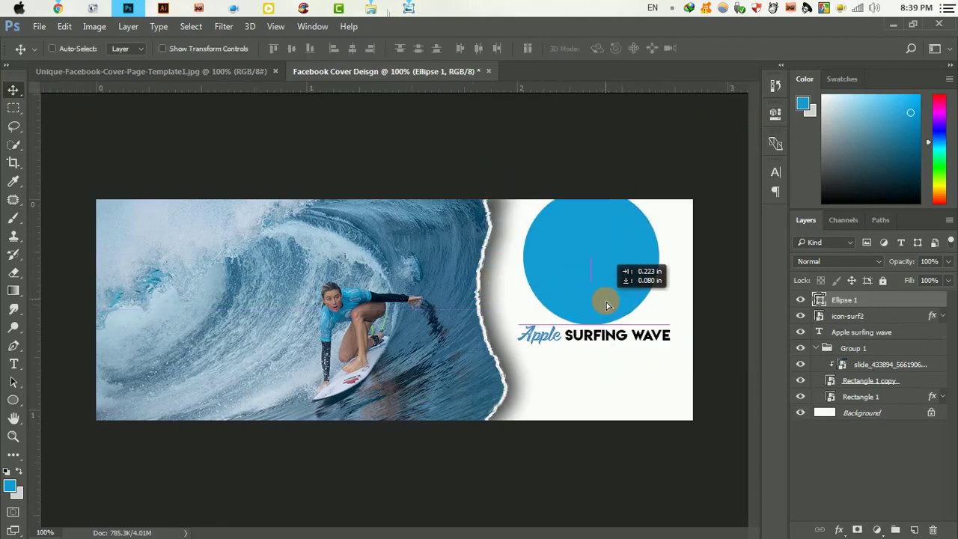
{"action": "key", "text": "ctrl+t"}
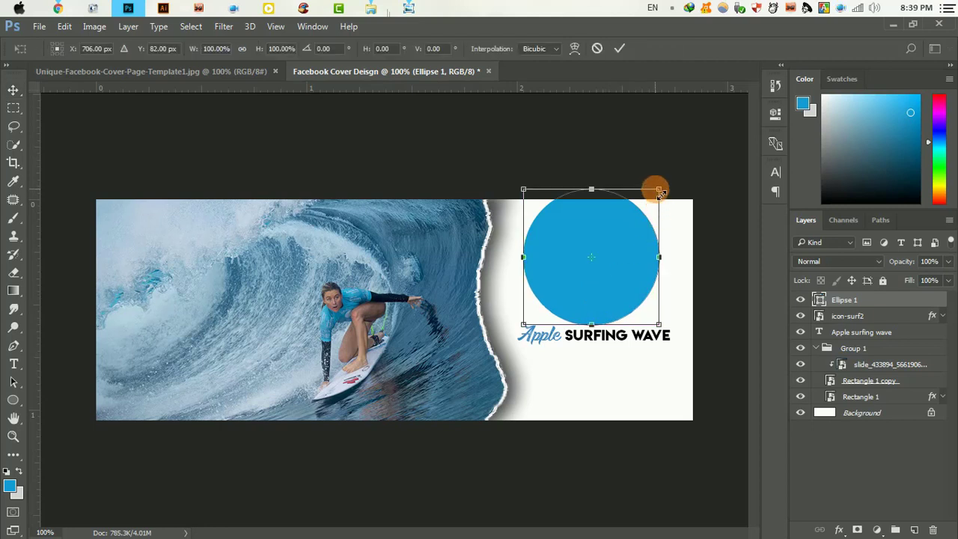
{"action": "mouse_move", "coordinate": [658, 192]}
{"action": "left_mouse_down"}
{"action": "mouse_move", "coordinate": [641, 228]}
{"action": "mouse_move", "coordinate": [650, 219]}
{"action": "left_mouse_up"}
{"action": "left_click", "coordinate": [620, 49]}
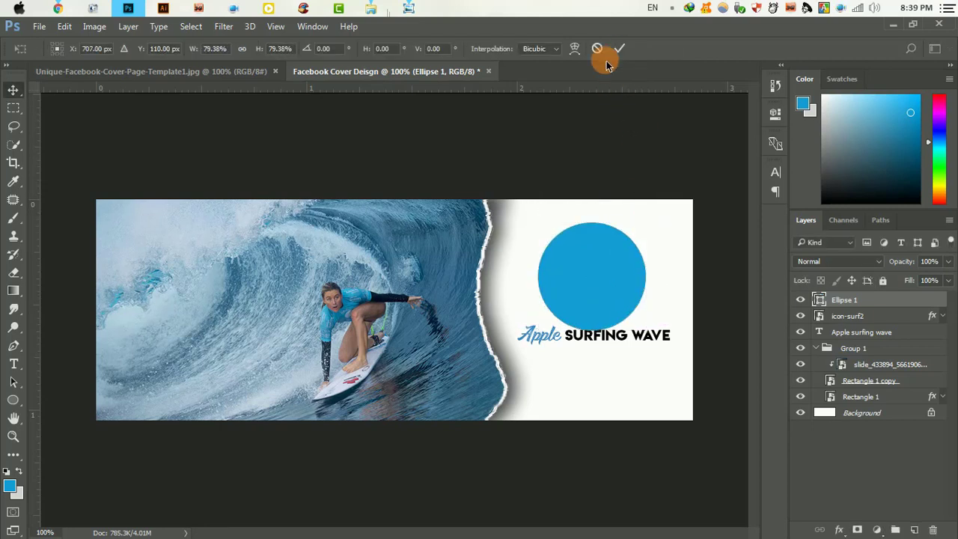
{"action": "left_click", "coordinate": [12, 364]}
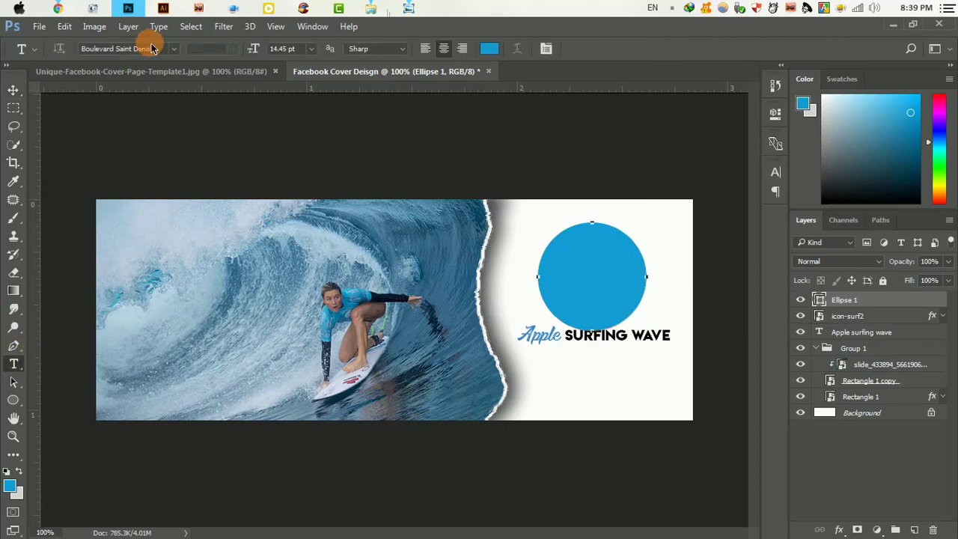
Set Ellipse 1 to no fill with a blue (21,156,214) stroke 7.41 px wide
{"action": "left_click", "coordinate": [20, 402]}
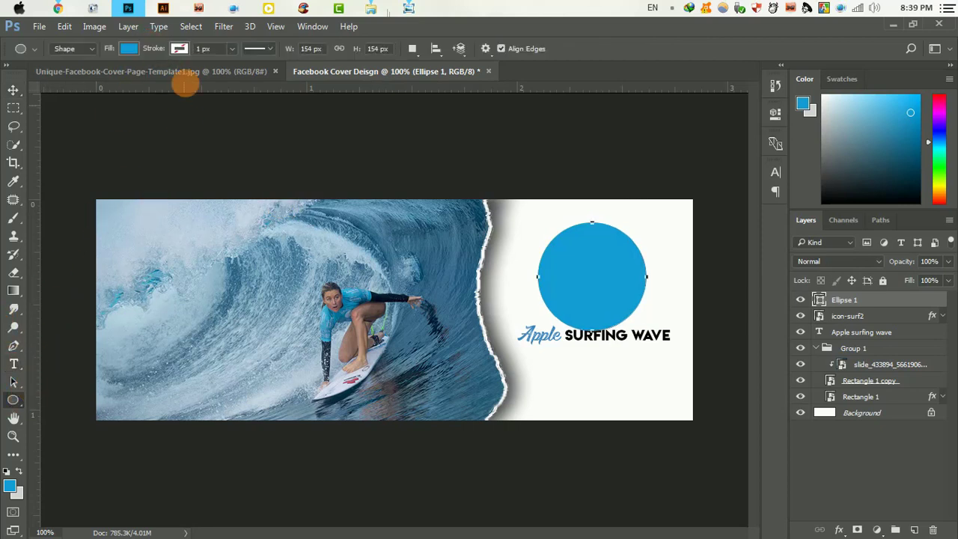
{"action": "left_click", "coordinate": [129, 48]}
{"action": "left_click", "coordinate": [59, 123]}
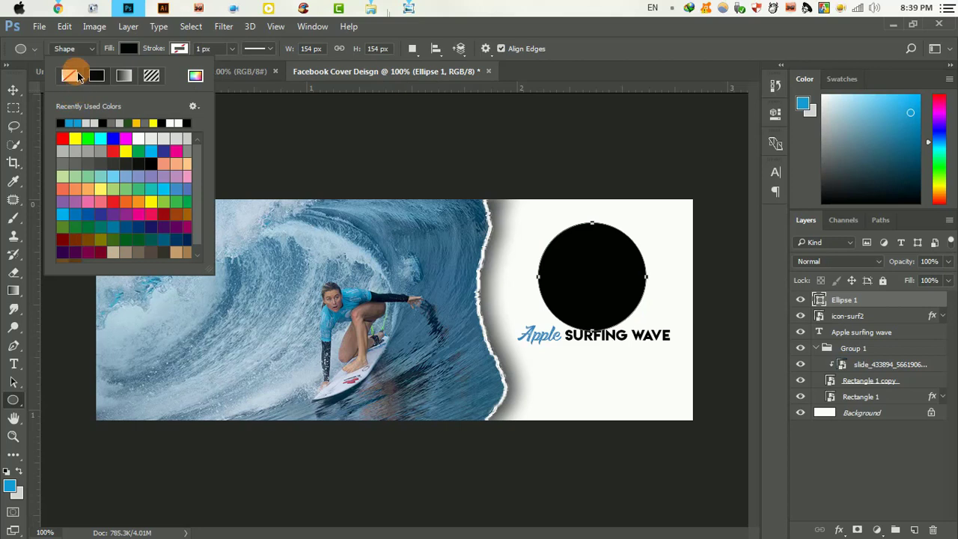
{"action": "left_click", "coordinate": [78, 77]}
{"action": "left_click", "coordinate": [180, 48]}
{"action": "left_click", "coordinate": [180, 48]}
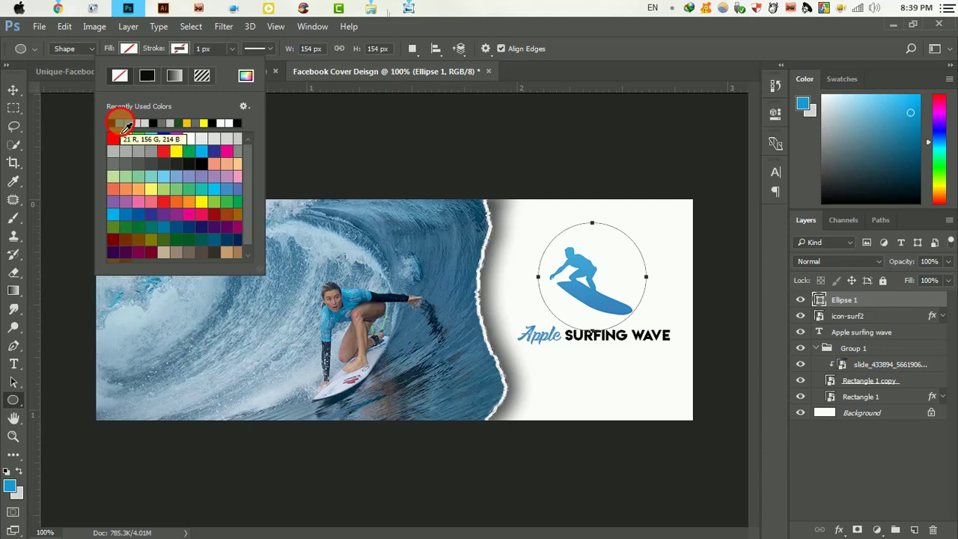
{"action": "left_click", "coordinate": [120, 123]}
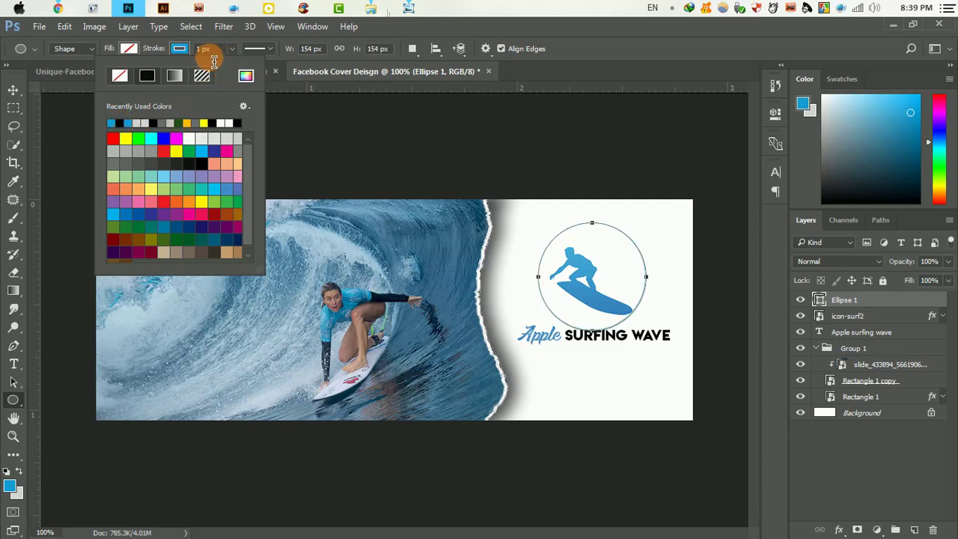
{"action": "left_click", "coordinate": [234, 50]}
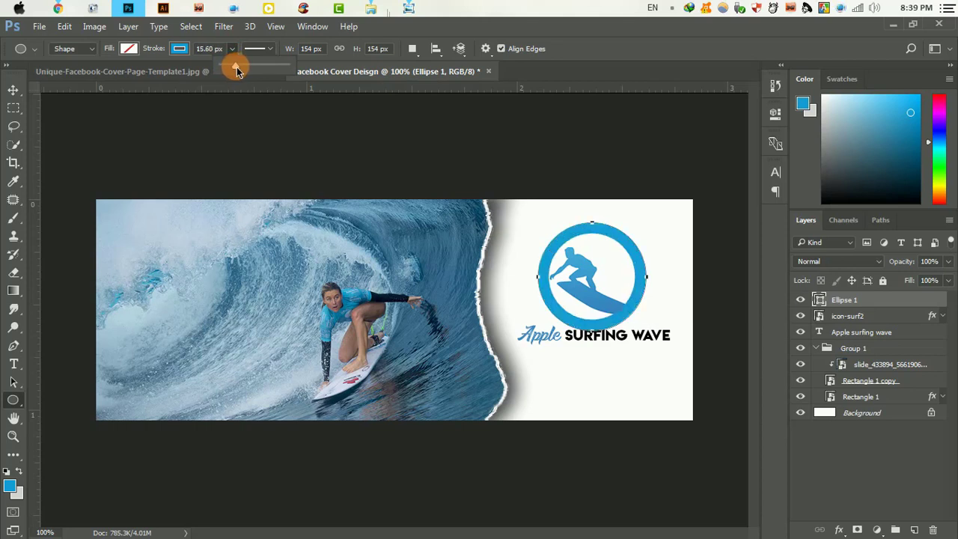
{"action": "left_click_drag", "start_coordinate": [237, 67], "coordinate": [235, 66]}
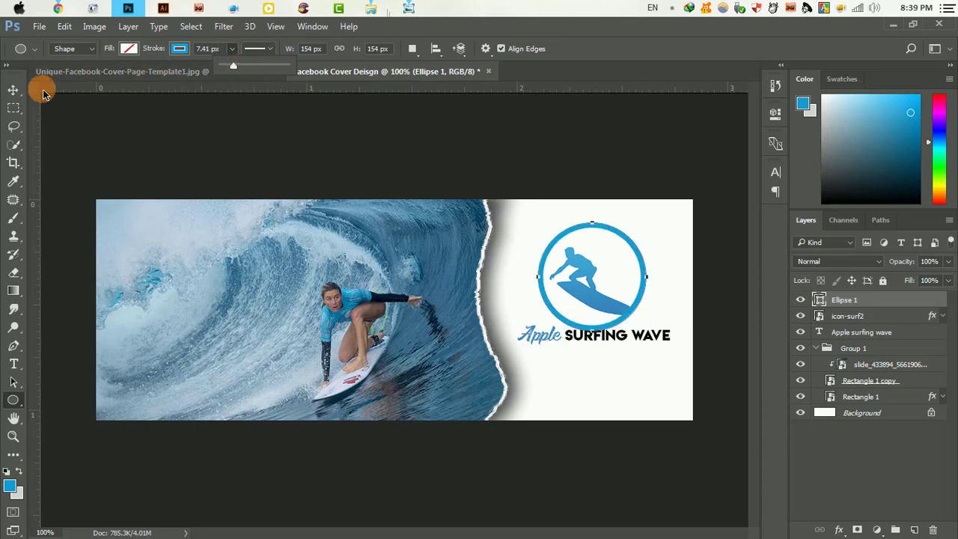
{"action": "left_click", "coordinate": [13, 90]}
Scale Ellipse 1 to about 65% and nudge it up 2 px to frame the surfer
{"action": "key", "text": "ctrl+t"}
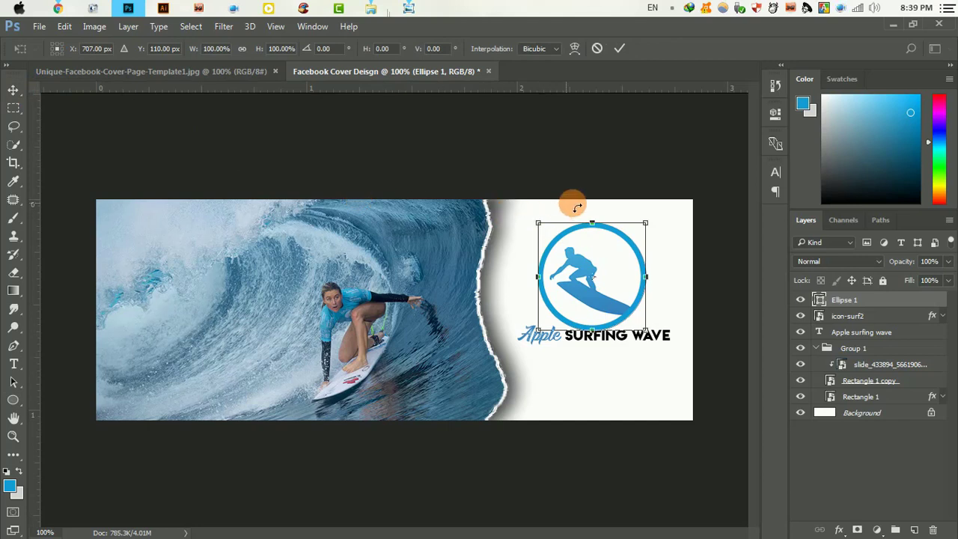
{"action": "mouse_move", "coordinate": [645, 226]}
{"action": "left_mouse_down"}
{"action": "mouse_move", "coordinate": [601, 261]}
{"action": "mouse_move", "coordinate": [614, 241]}
{"action": "mouse_move", "coordinate": [610, 256]}
{"action": "mouse_move", "coordinate": [624, 253]}
{"action": "left_mouse_up"}
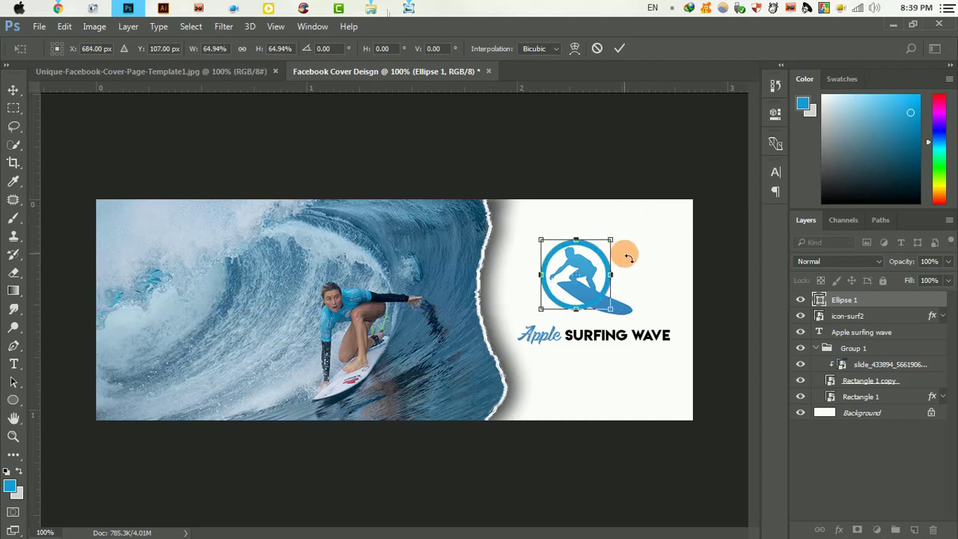
{"action": "key", "text": "Up"}
{"action": "key", "text": "Up"}
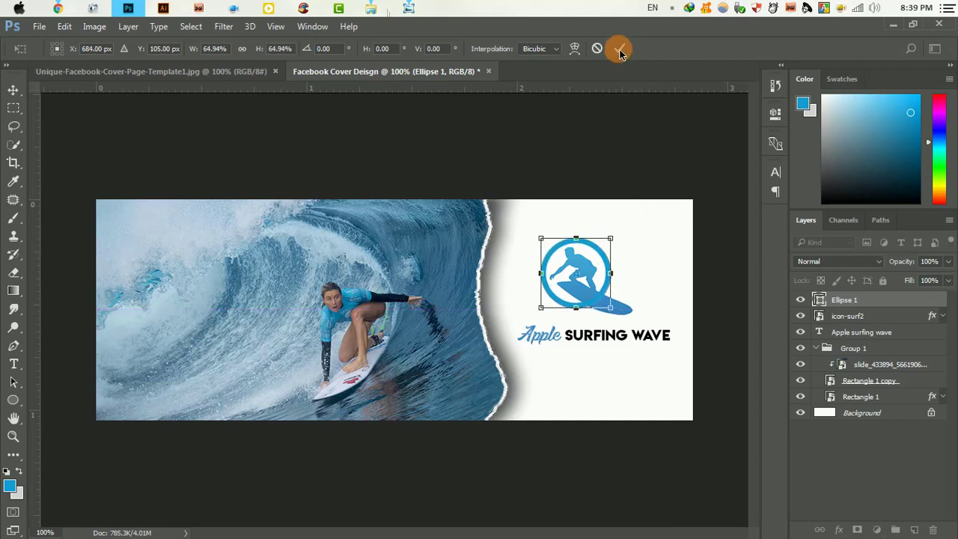
{"action": "left_click", "coordinate": [619, 50]}
Rasterize icon-surf2 for erasing and try a smaller eraser, undoing the first partial erase
{"action": "left_click", "coordinate": [827, 316]}
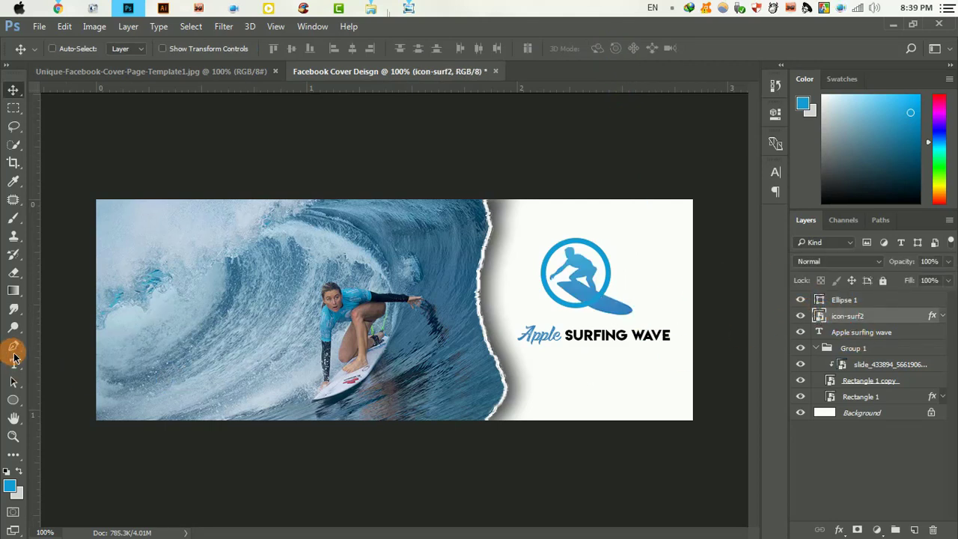
{"action": "left_click", "coordinate": [13, 273]}
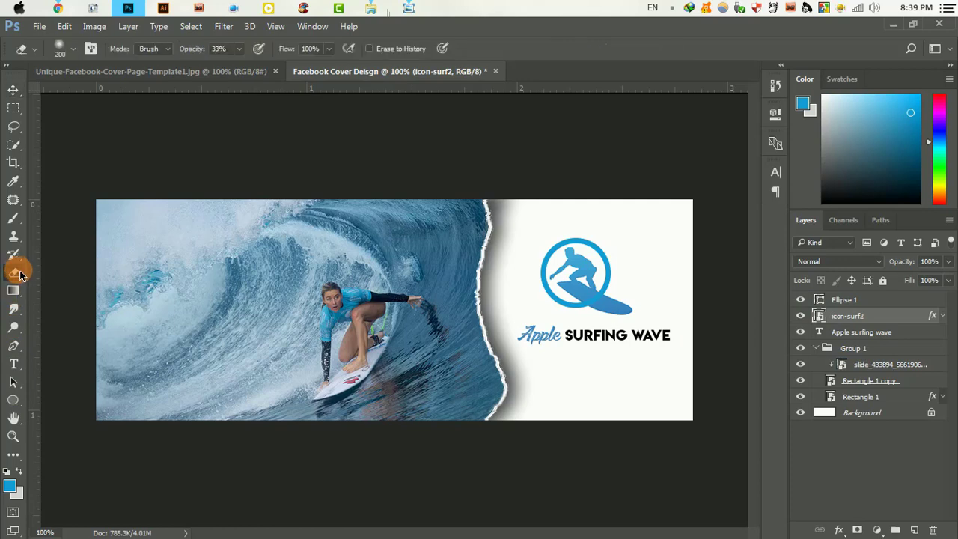
{"action": "left_click", "coordinate": [606, 299]}
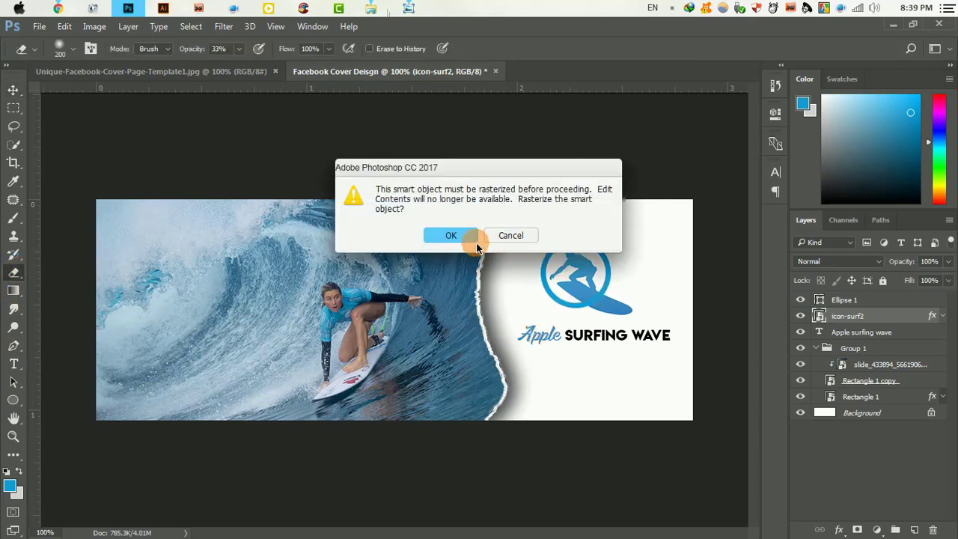
{"action": "left_click", "coordinate": [472, 236]}
{"action": "left_click", "coordinate": [649, 316], "text": "ctrl+space"}
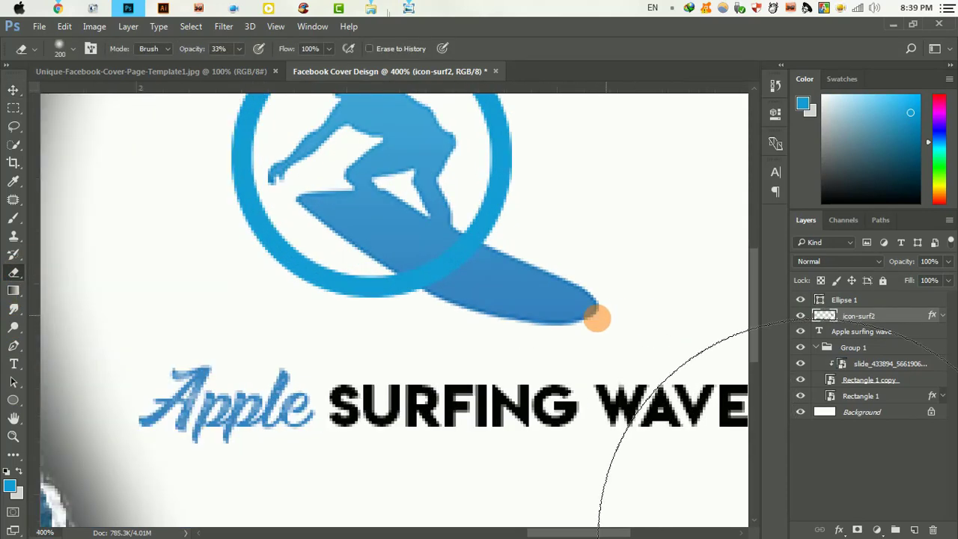
{"action": "key", "text": "bracketleft"}
{"action": "key", "text": "bracketleft"}
{"action": "key", "text": "bracketleft"}
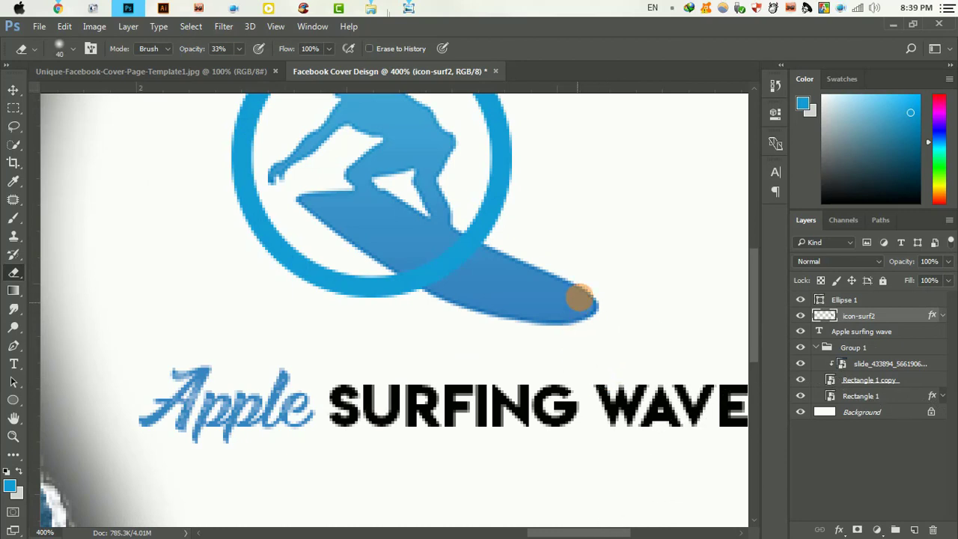
{"action": "left_click_drag", "start_coordinate": [577, 299], "coordinate": [526, 312]}
{"action": "key", "text": "ctrl+z"}
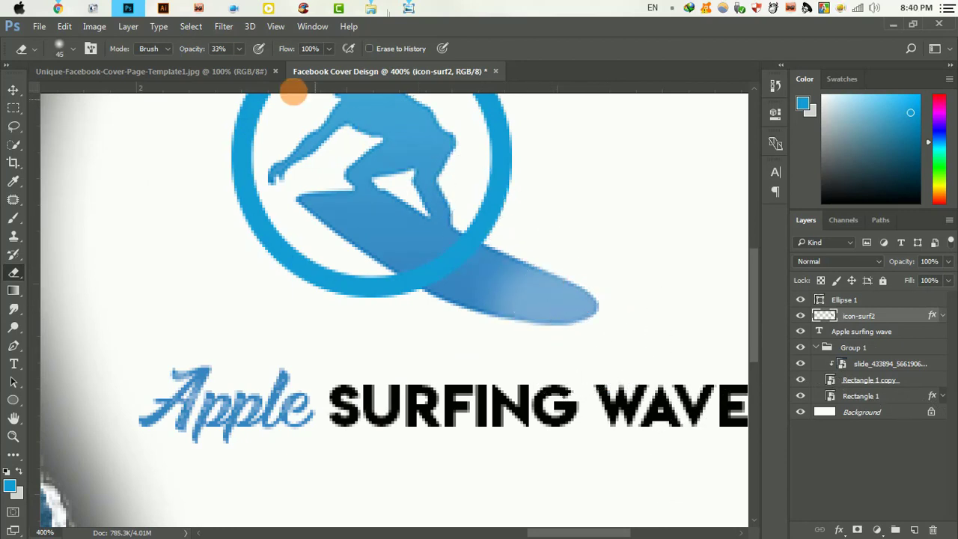
Erase the surfboard tail outside the ring with a hard round brush at 100% opacity
{"action": "right_click", "coordinate": [270, 333]}
{"action": "double_click", "coordinate": [291, 428]}
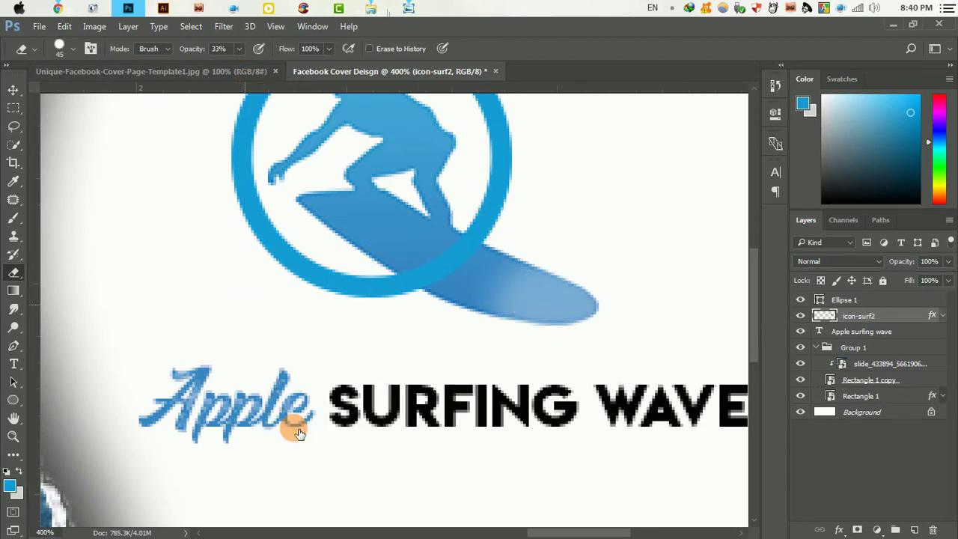
{"action": "left_click_drag", "start_coordinate": [633, 284], "coordinate": [548, 320]}
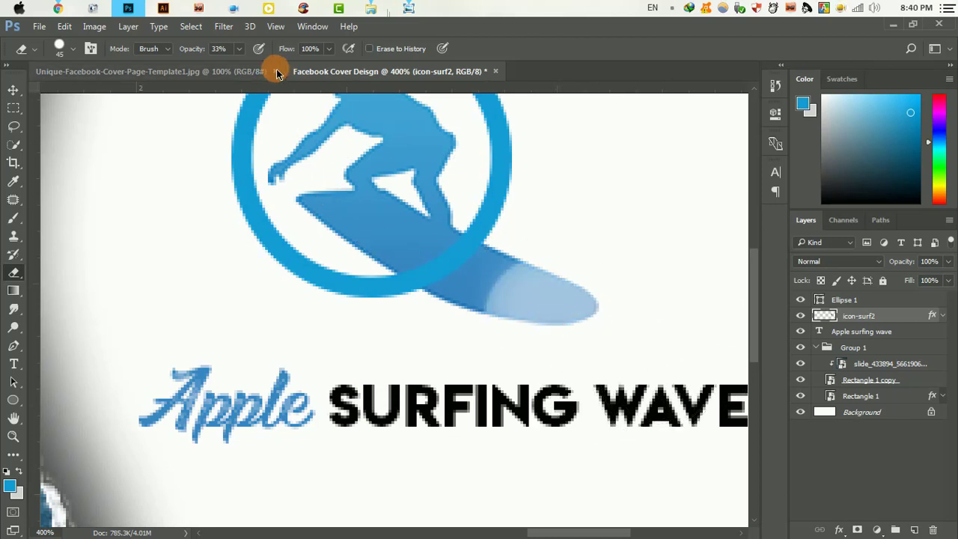
{"action": "left_click", "coordinate": [238, 49]}
{"action": "left_click_drag", "start_coordinate": [240, 68], "coordinate": [287, 67]}
{"action": "left_click_drag", "start_coordinate": [636, 322], "coordinate": [523, 314]}
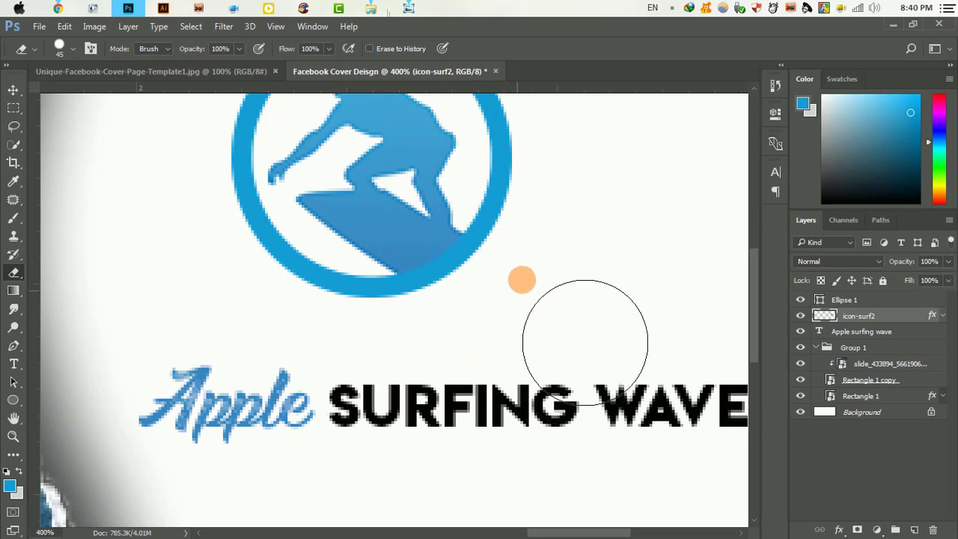
{"action": "left_click_drag", "start_coordinate": [528, 309], "coordinate": [509, 310]}
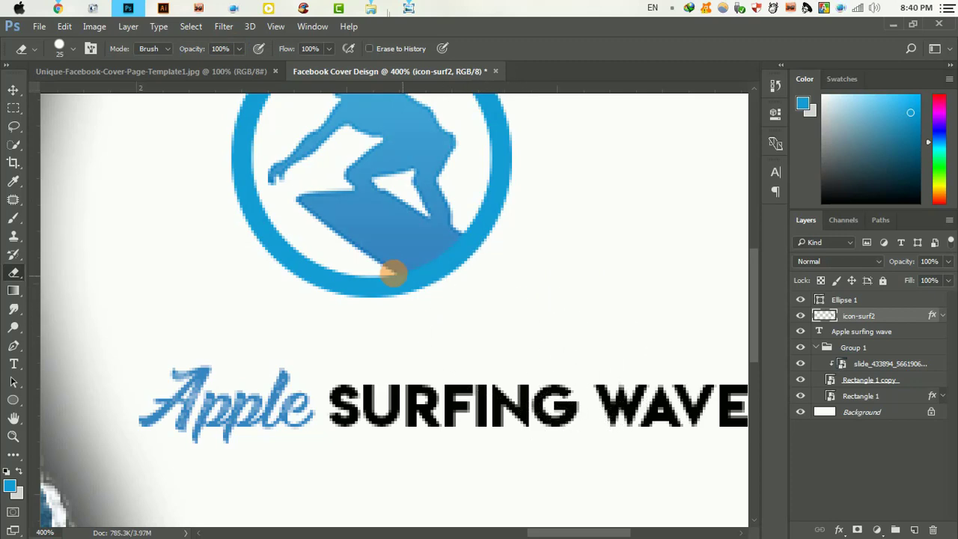
{"action": "left_click", "coordinate": [13, 89]}
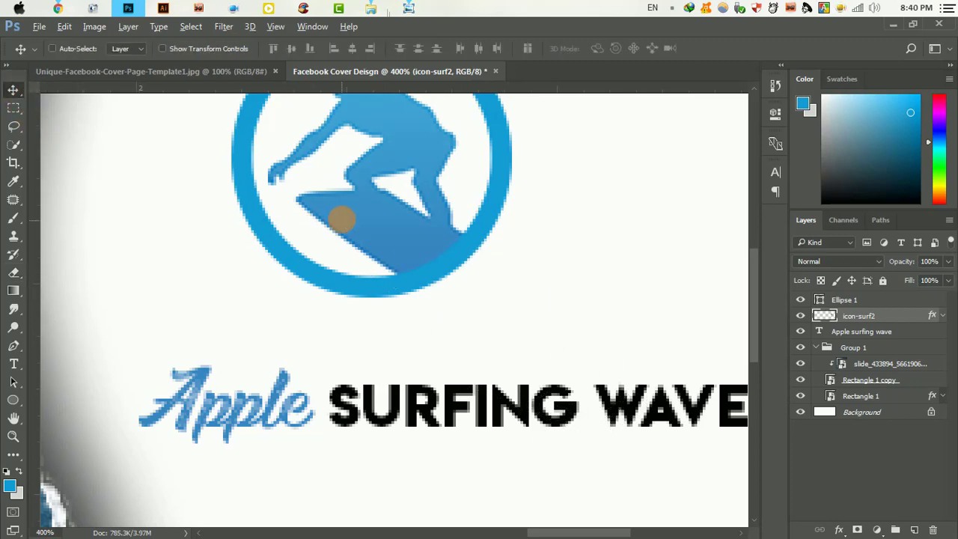
Copy the gradient overlay layer style from icon-surf2
{"action": "scroll", "coordinate": [341, 219], "scroll_direction": "down", "scroll_amount": 2}
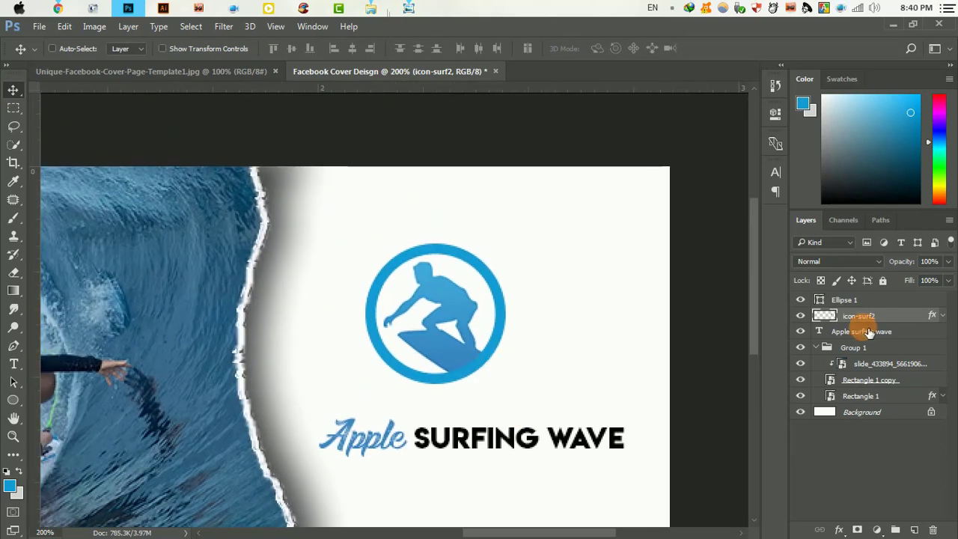
{"action": "left_click", "coordinate": [943, 316]}
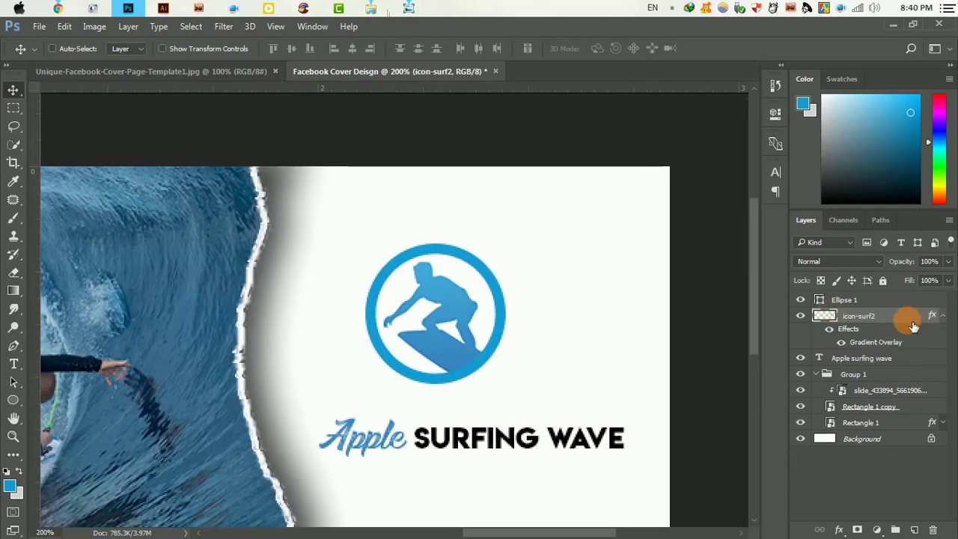
{"action": "right_click", "coordinate": [876, 317]}
{"action": "left_click", "coordinate": [655, 411]}
{"action": "left_click", "coordinate": [942, 315]}
Paste the gradient style onto Ellipse 1, then move the ring and surfer right and down
{"action": "left_click", "coordinate": [894, 301]}
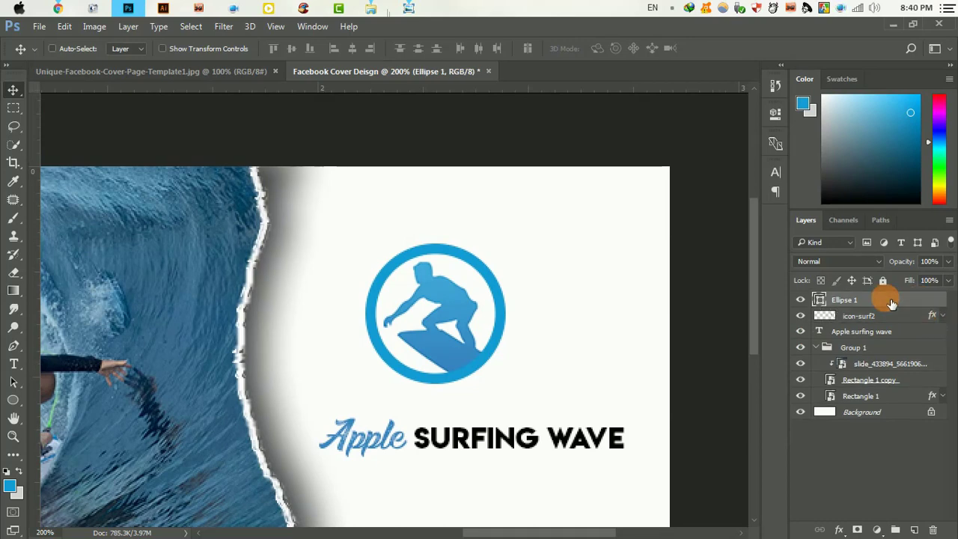
{"action": "right_click", "coordinate": [894, 301]}
{"action": "left_click", "coordinate": [634, 423]}
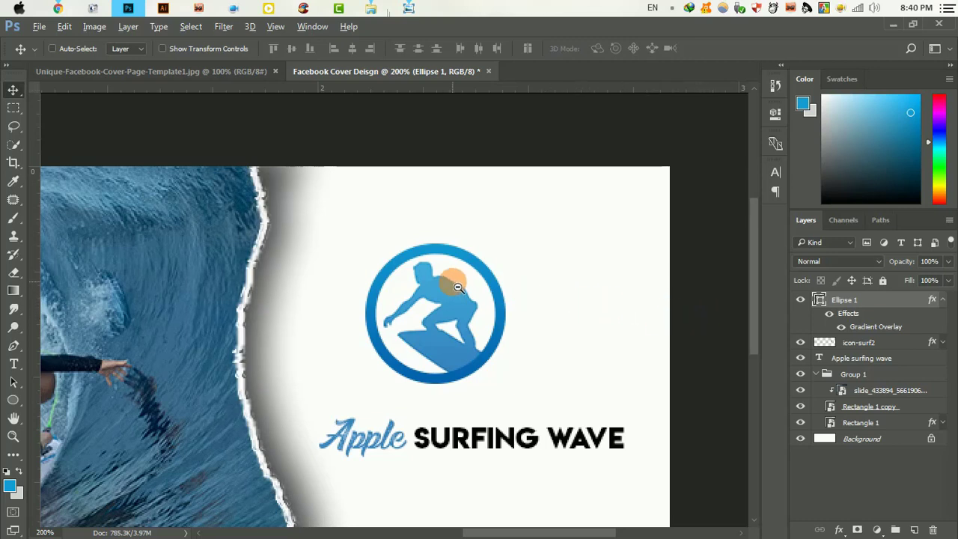
{"action": "left_click", "coordinate": [941, 300]}
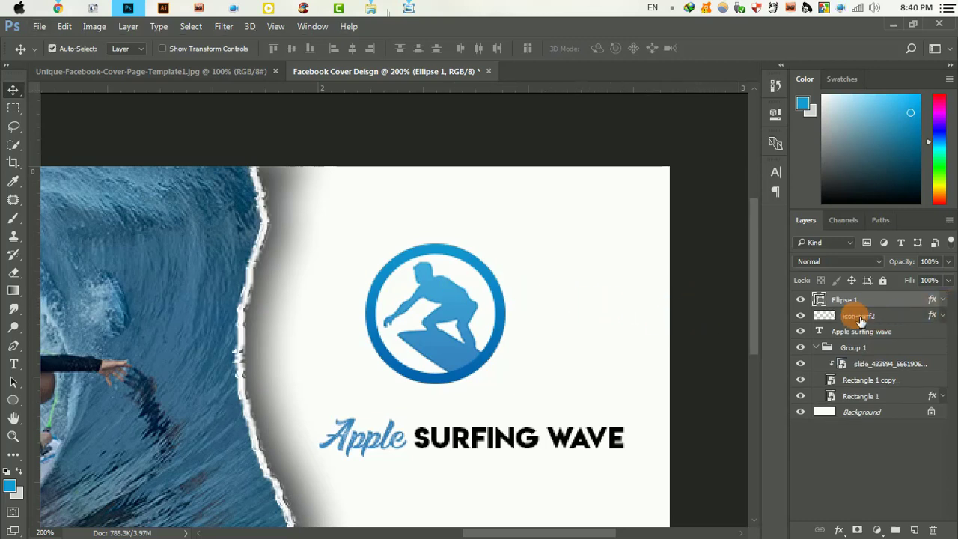
{"action": "left_click", "coordinate": [860, 321], "text": "ctrl"}
{"action": "left_click_drag", "start_coordinate": [451, 285], "coordinate": [493, 319]}
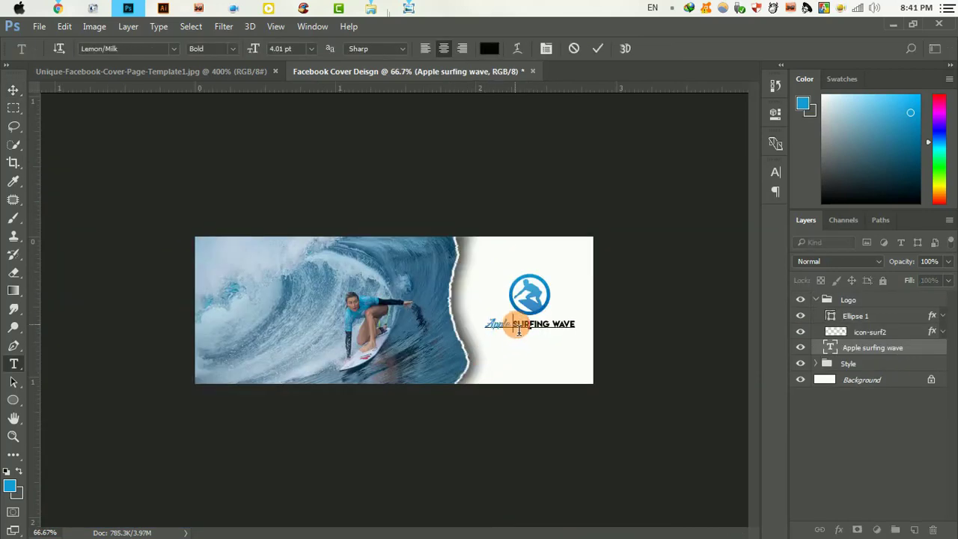
Recolour the SURFING WAVE headline text from near-black to dark grey #525252
{"action": "left_click_drag", "start_coordinate": [518, 329], "coordinate": [573, 242]}
{"action": "left_click", "coordinate": [488, 48]}
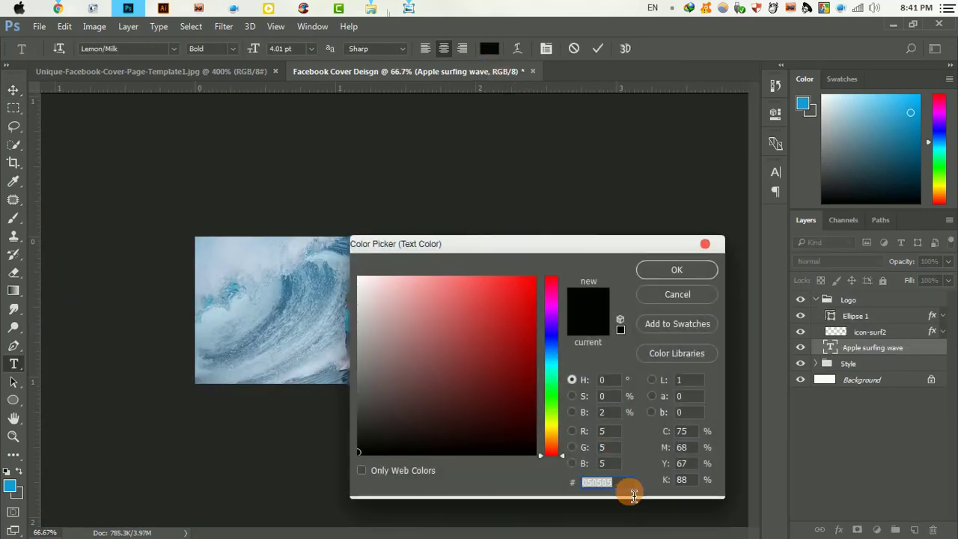
{"action": "type", "text": "surfing"}
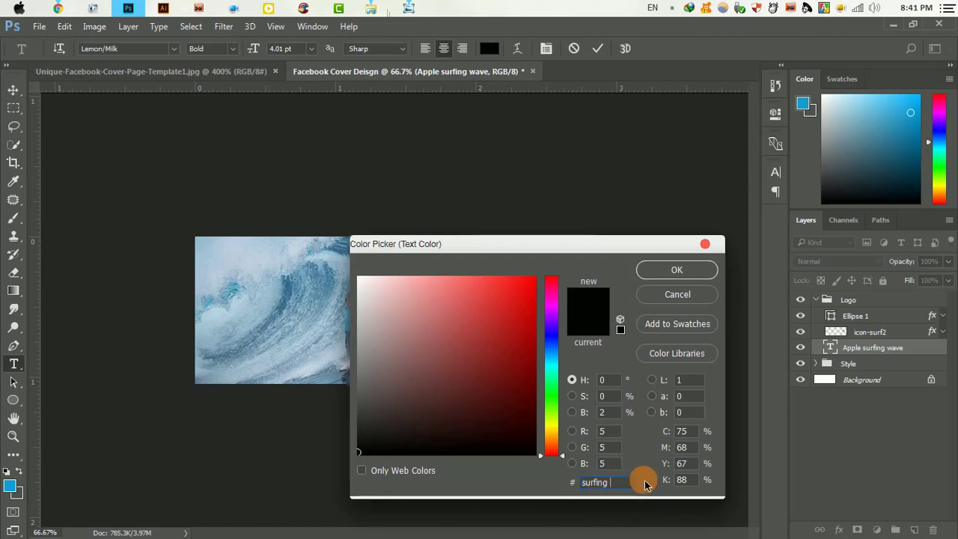
{"action": "left_click", "coordinate": [591, 485]}
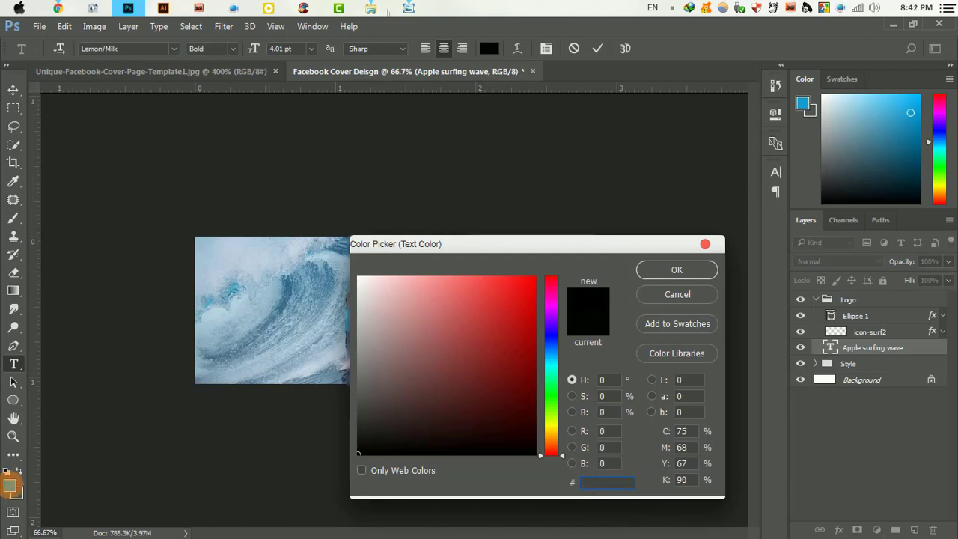
{"action": "type", "text": "525252"}
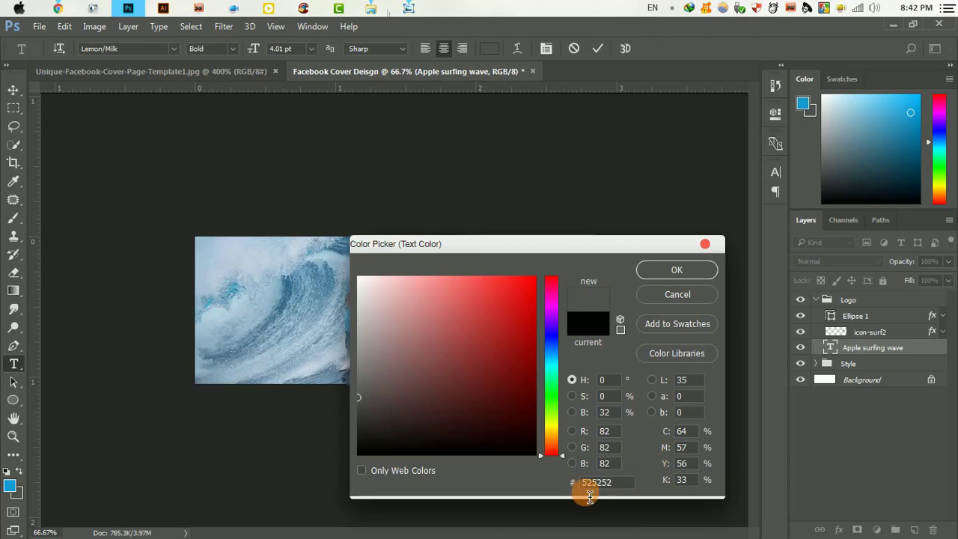
{"action": "left_click", "coordinate": [676, 269]}
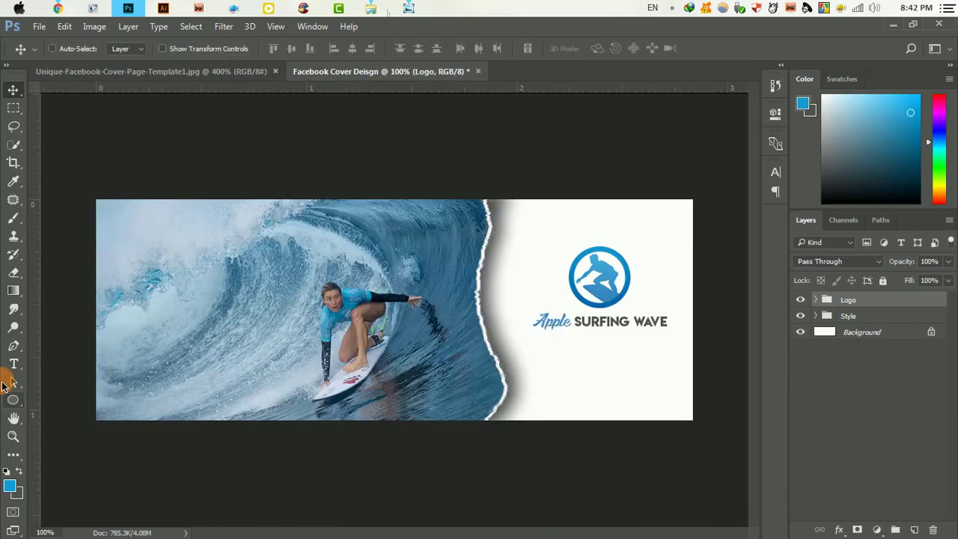
Draw a thin 127×2 px blue ellipse as a divider line beneath the headline
{"action": "left_click", "coordinate": [15, 399]}
{"action": "right_click", "coordinate": [15, 399]}
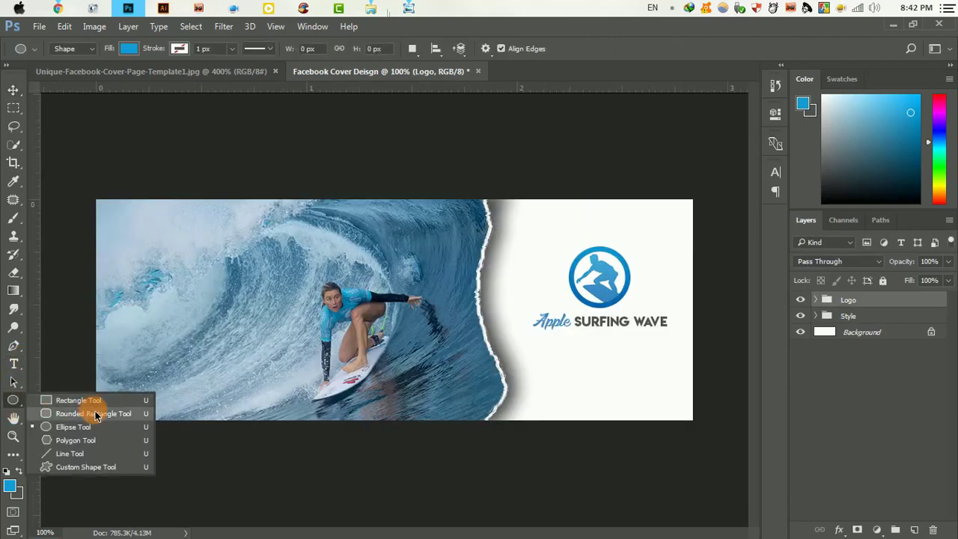
{"action": "left_click", "coordinate": [64, 431]}
{"action": "left_click_drag", "start_coordinate": [560, 337], "coordinate": [650, 337]}
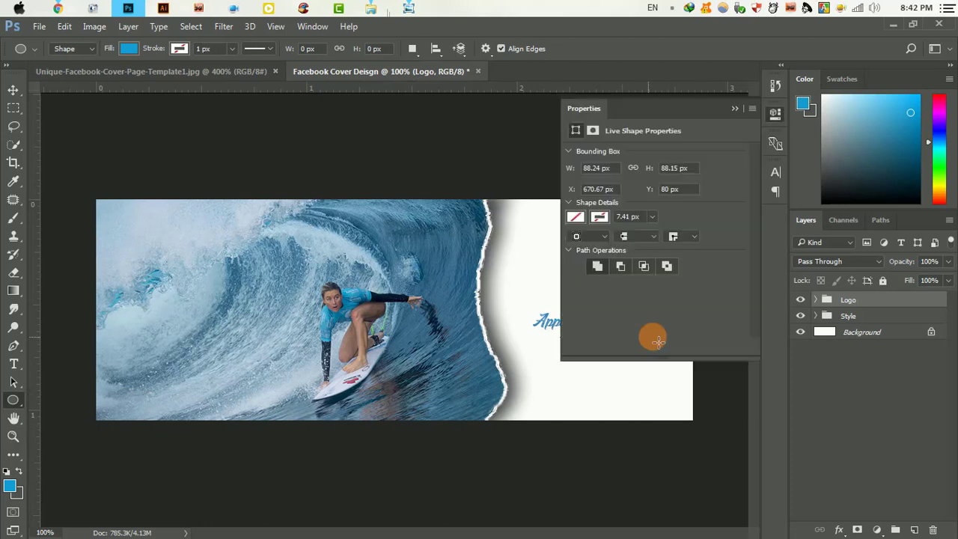
{"action": "left_click", "coordinate": [732, 105]}
{"action": "left_click", "coordinate": [14, 92]}
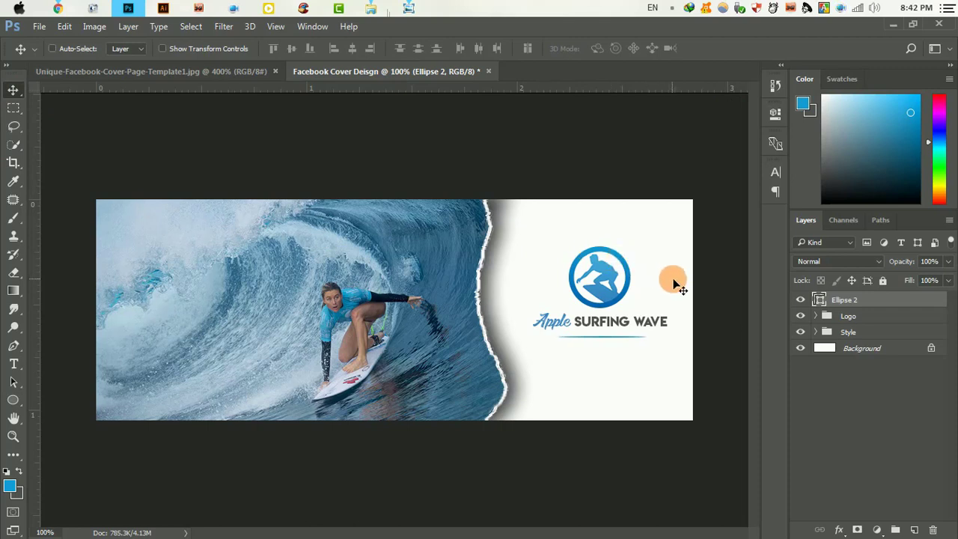
{"action": "left_click", "coordinate": [13, 363]}
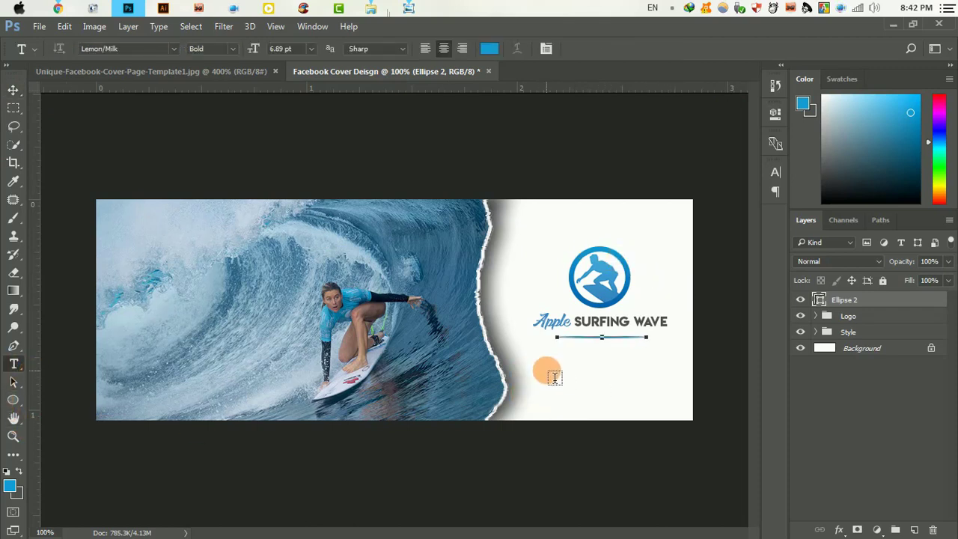
{"action": "left_click", "coordinate": [545, 367]}
{"action": "type", "text": "www"}
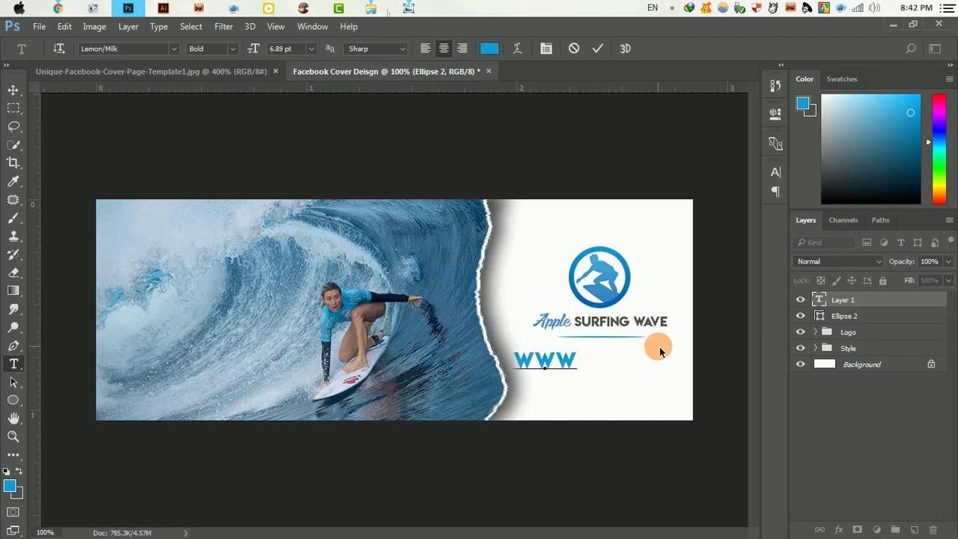
{"action": "type", "text": ".applegraphicstudio"}
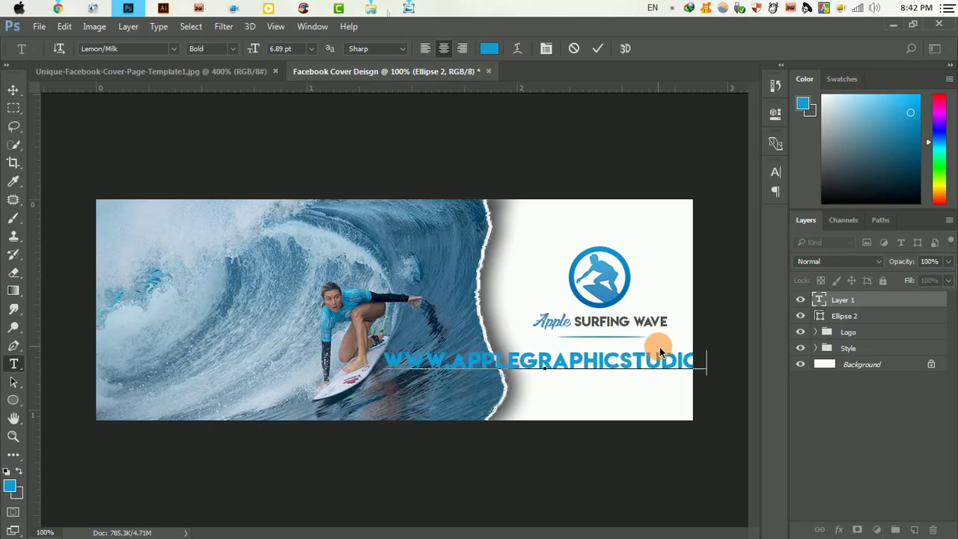
{"action": "type", "text": ".com"}
{"action": "key", "text": "ctrl+a"}
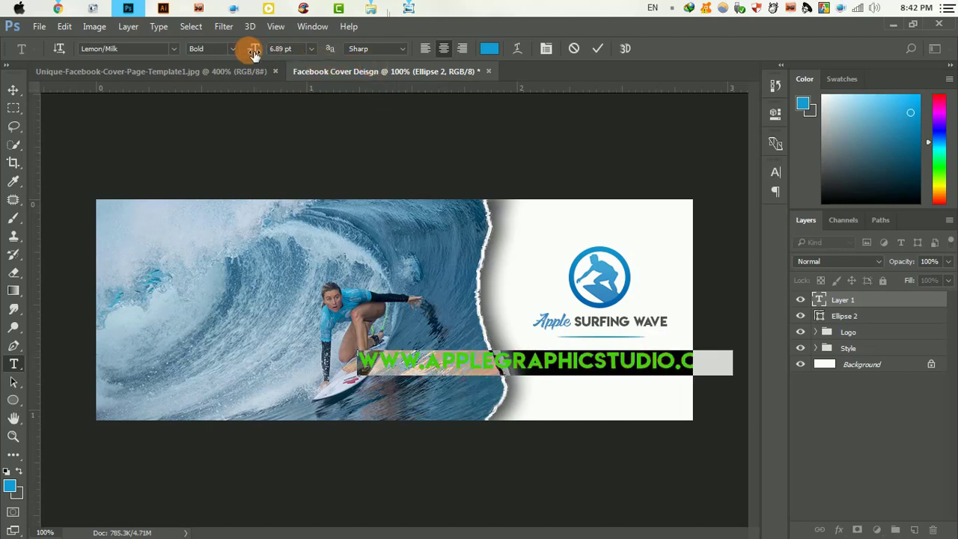
{"action": "left_click_drag", "start_coordinate": [261, 53], "coordinate": [363, 84]}
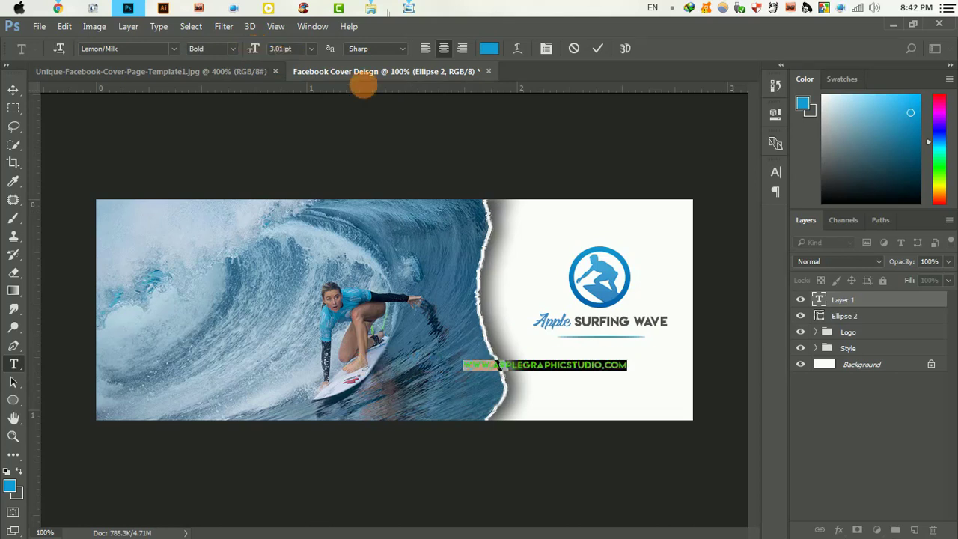
{"action": "left_click", "coordinate": [774, 171]}
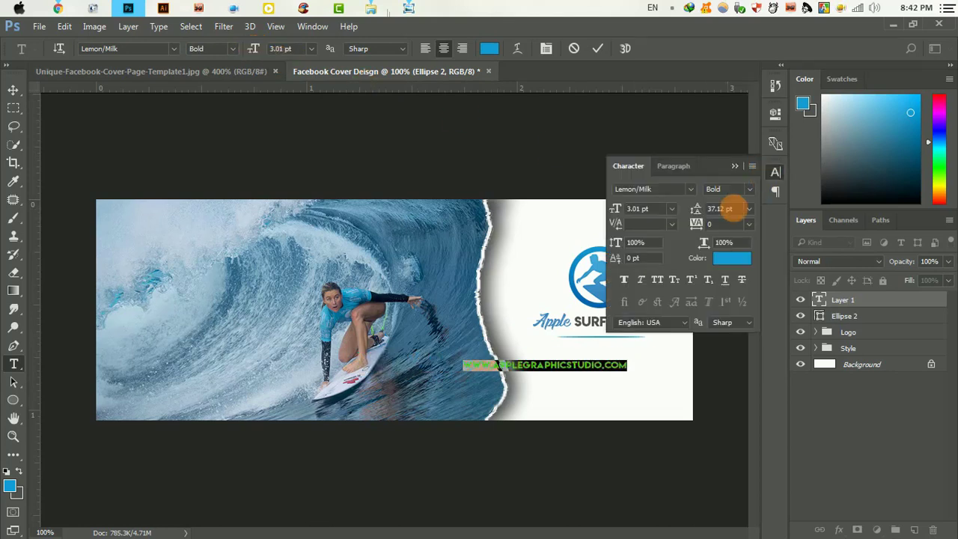
{"action": "left_click", "coordinate": [689, 185]}
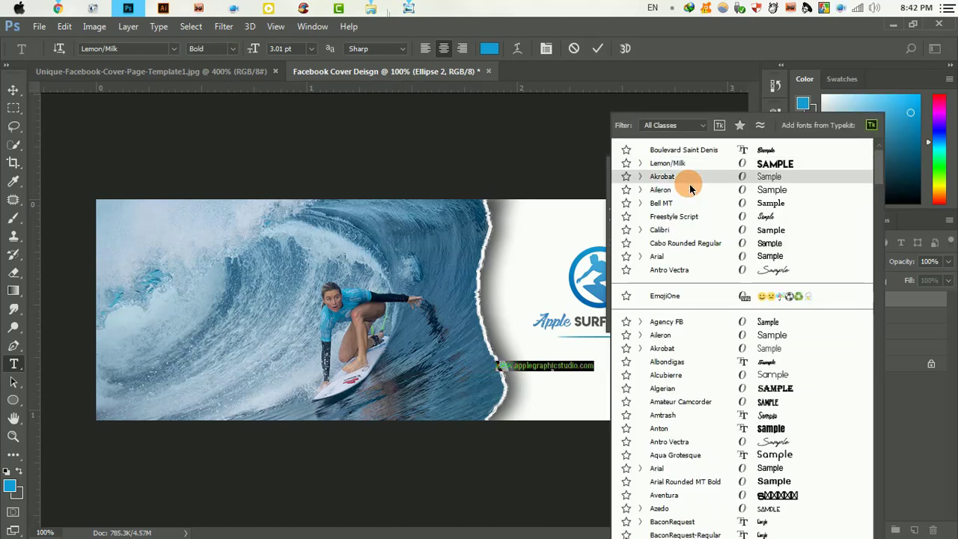
{"action": "left_click", "coordinate": [689, 184]}
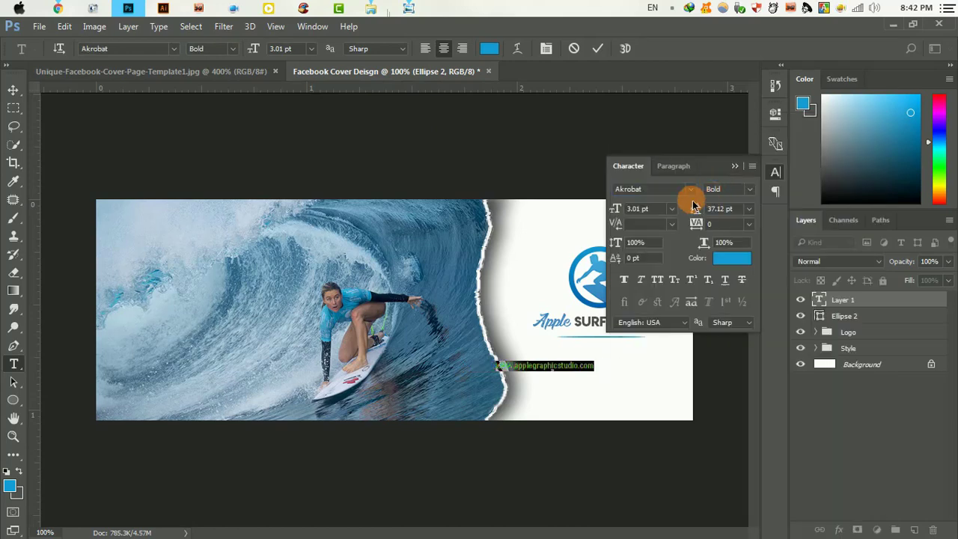
Make the URL text grey at 5 pt and commit it
{"action": "left_click", "coordinate": [724, 257]}
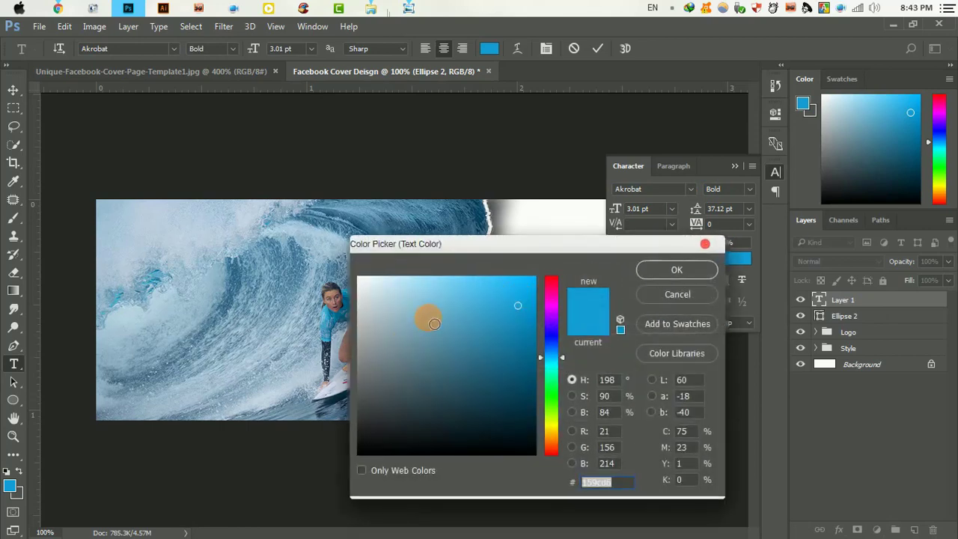
{"action": "left_click", "coordinate": [20, 498]}
{"action": "left_click", "coordinate": [706, 267]}
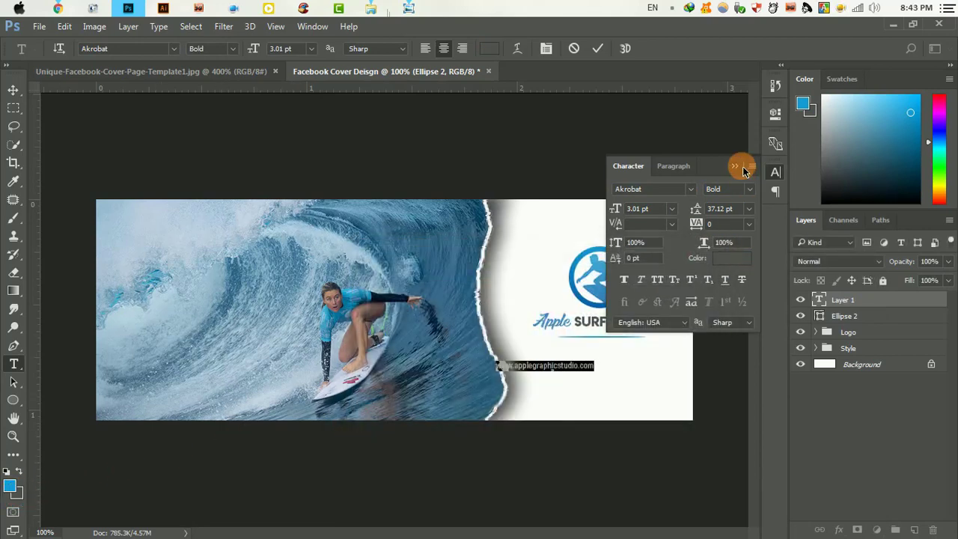
{"action": "left_click", "coordinate": [740, 166]}
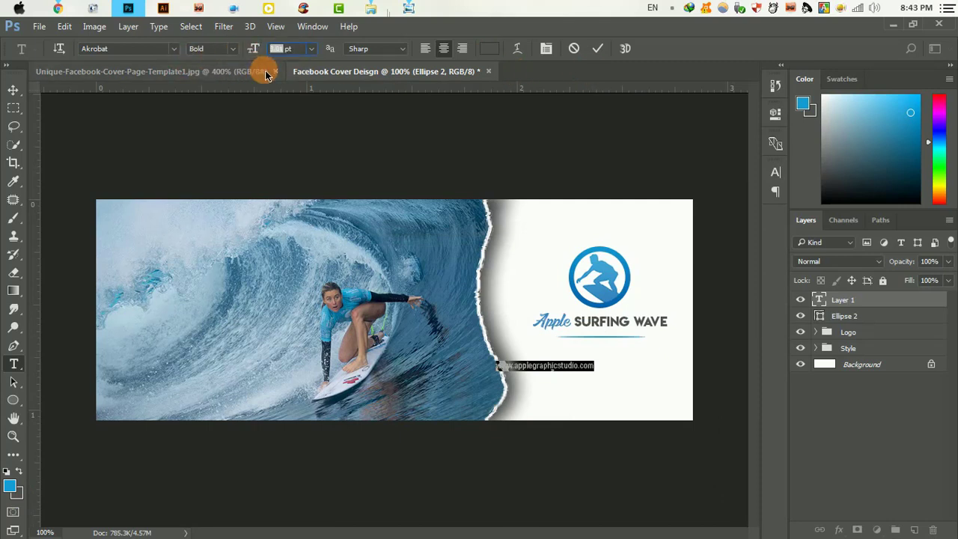
{"action": "type", "text": "5"}
{"action": "key", "text": "Return"}
{"action": "left_click", "coordinate": [597, 48]}
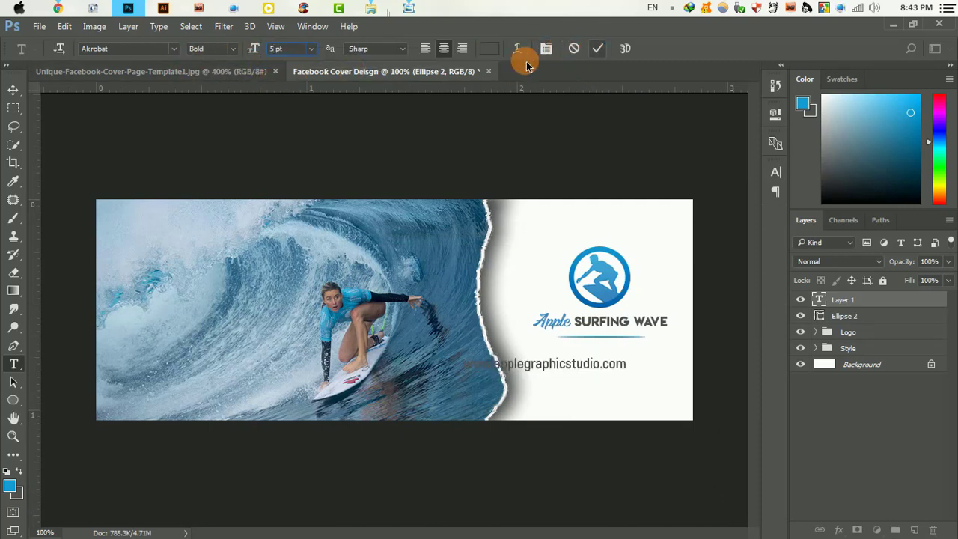
{"action": "left_click", "coordinate": [13, 90]}
Centre the URL under the headline, nudge it up two steps, and scale it down slightly
{"action": "left_click_drag", "start_coordinate": [566, 368], "coordinate": [617, 353]}
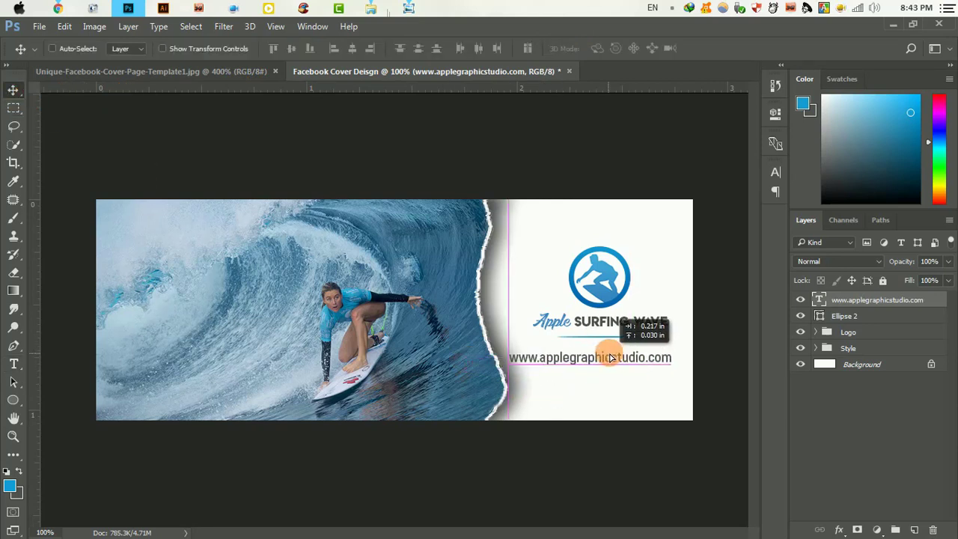
{"action": "key", "text": "Up"}
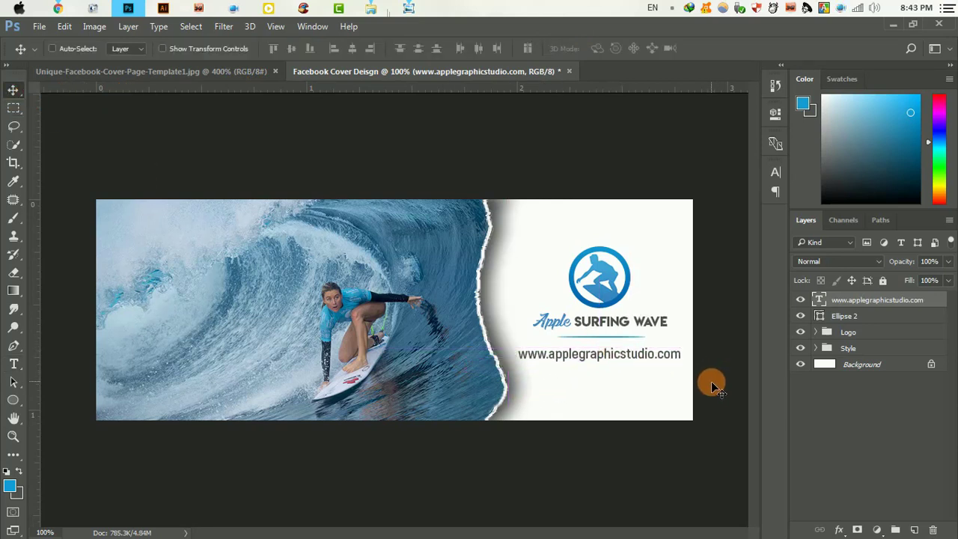
{"action": "key", "text": "Up"}
{"action": "key", "text": "Up"}
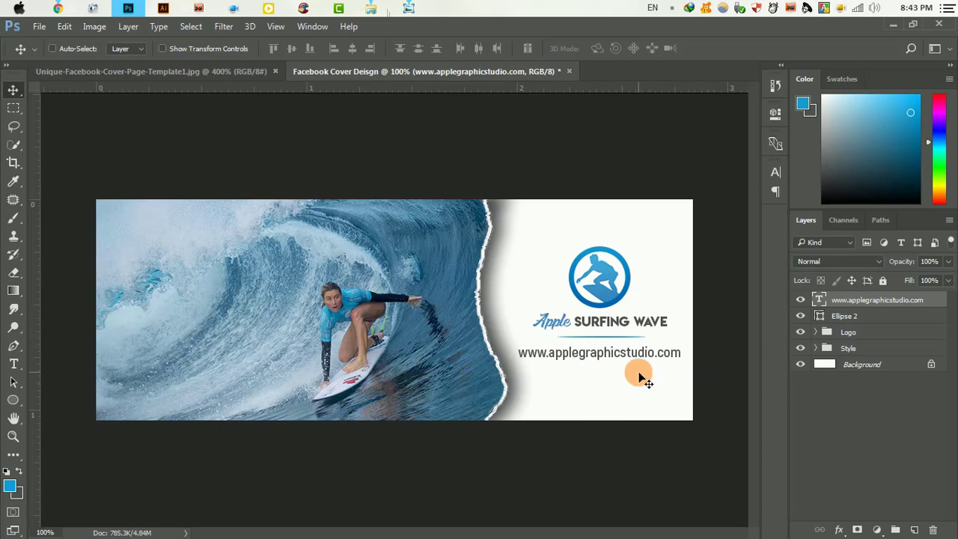
{"action": "key", "text": "ctrl+t"}
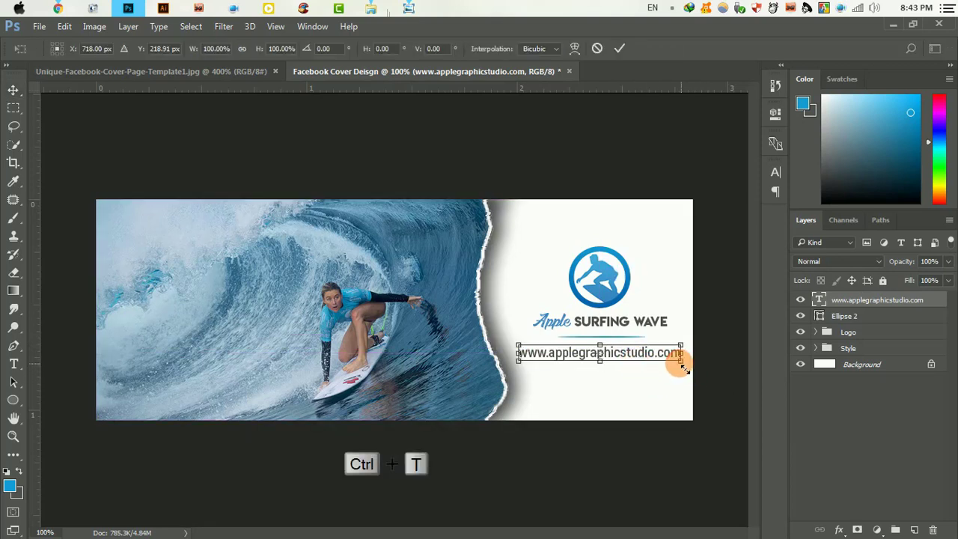
{"action": "left_click_drag", "start_coordinate": [681, 366], "coordinate": [665, 358]}
{"action": "left_click", "coordinate": [619, 48]}
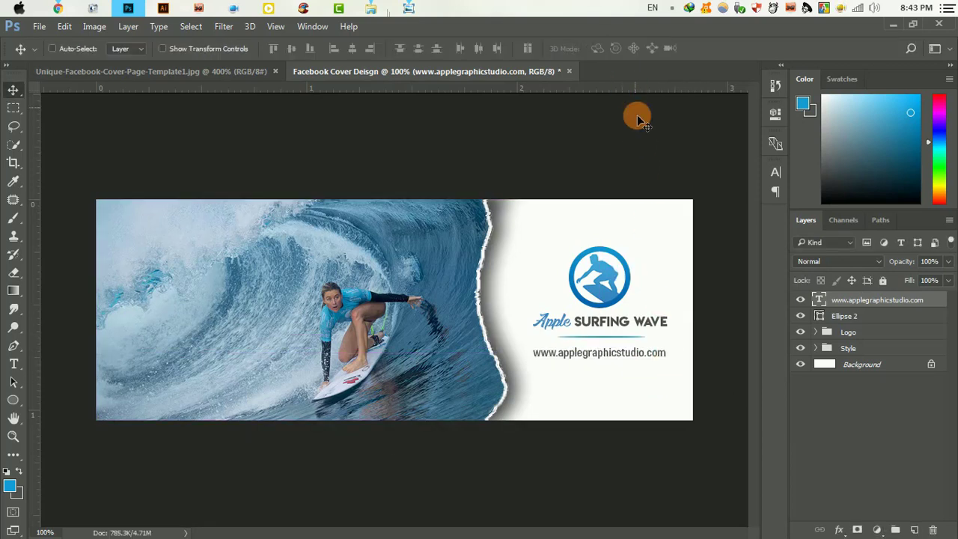